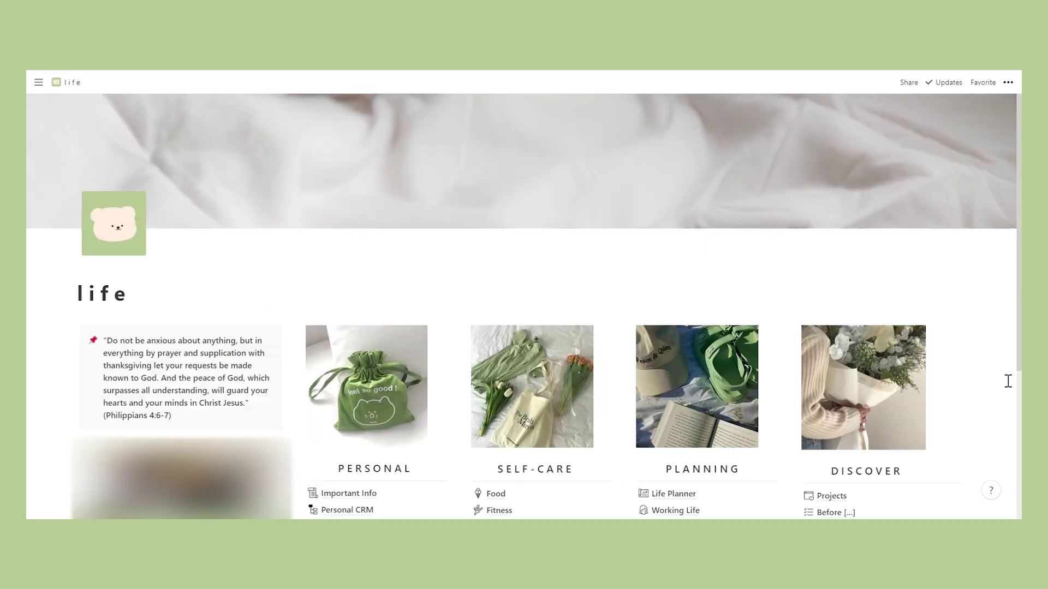
Step: Look over the life page, including its Personal, Self-Care, Planning and Discover sections
scroll(1008, 381, "down", 3)
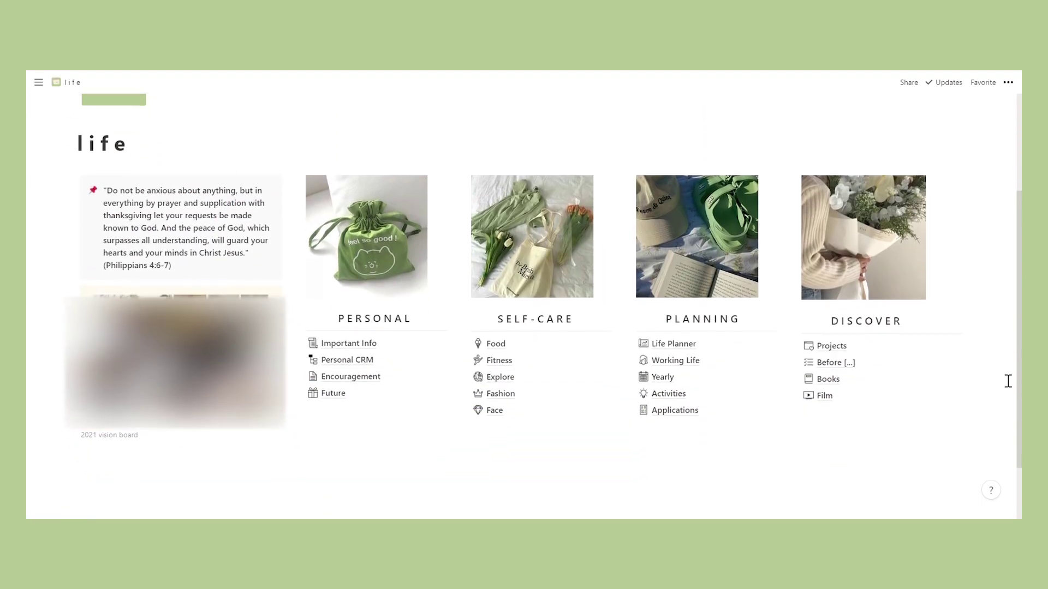
scroll(1008, 381, "up", 2)
scroll(1008, 381, "up", 1)
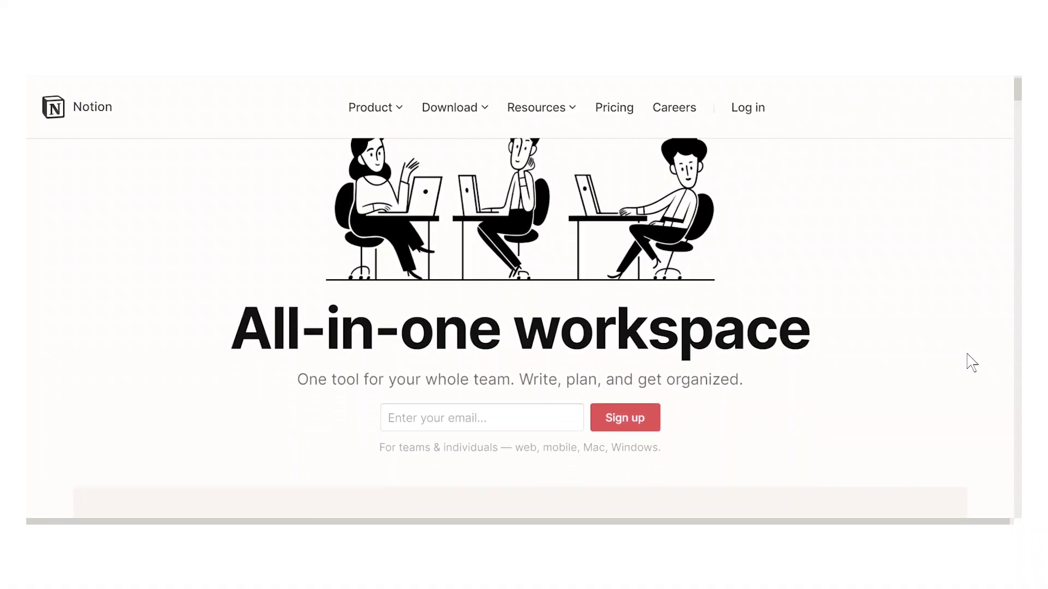
Step: Browse the Notion homepage from the All-in-one workspace banner through the team functions and Team wiki sections
scroll(972, 363, "down", 2)
scroll(971, 363, "down", 10)
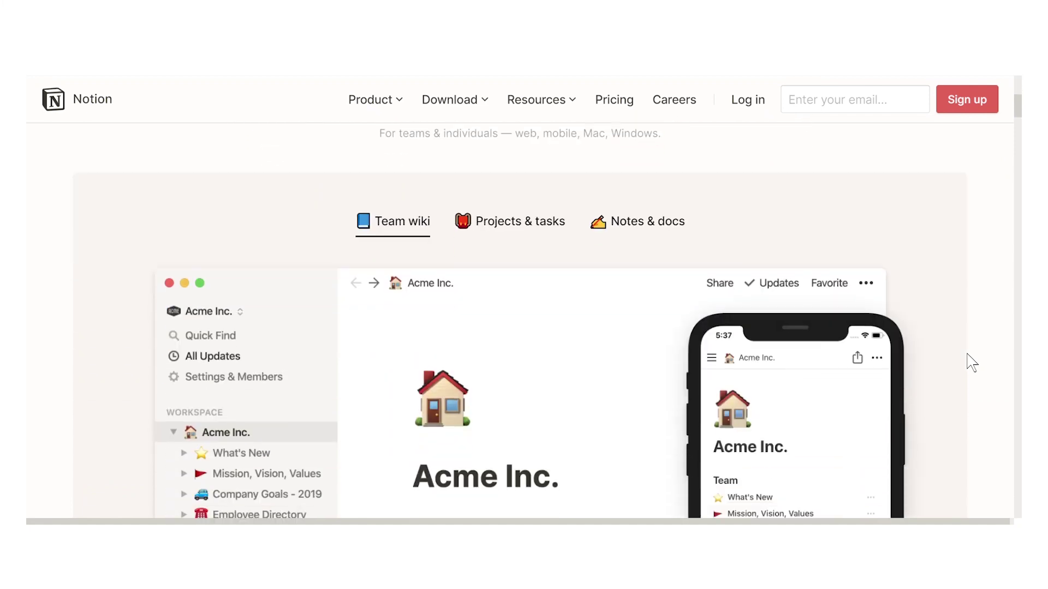
scroll(972, 363, "down", 8)
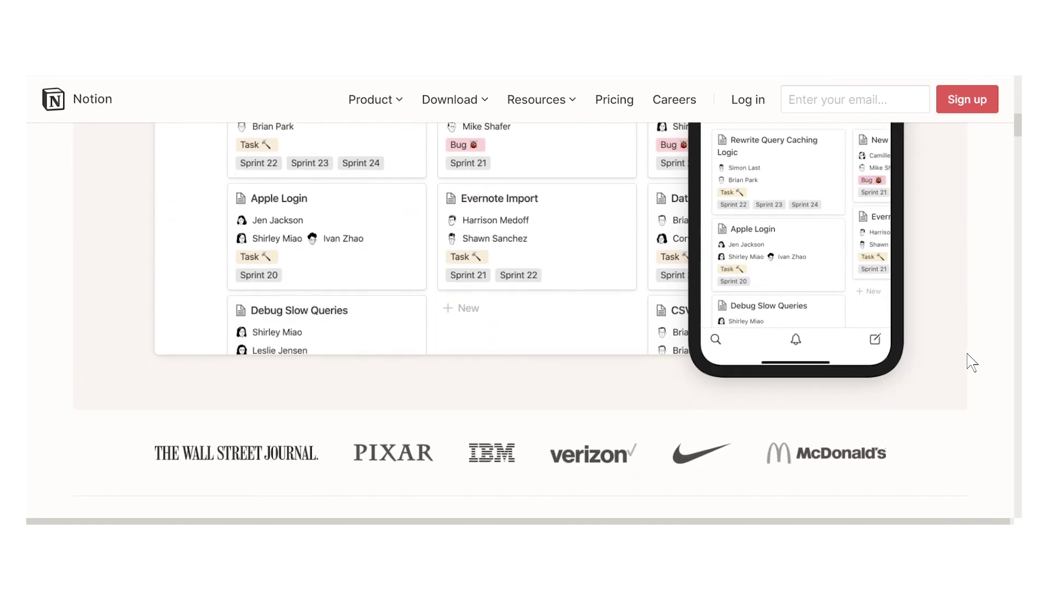
scroll(971, 362, "down", 8)
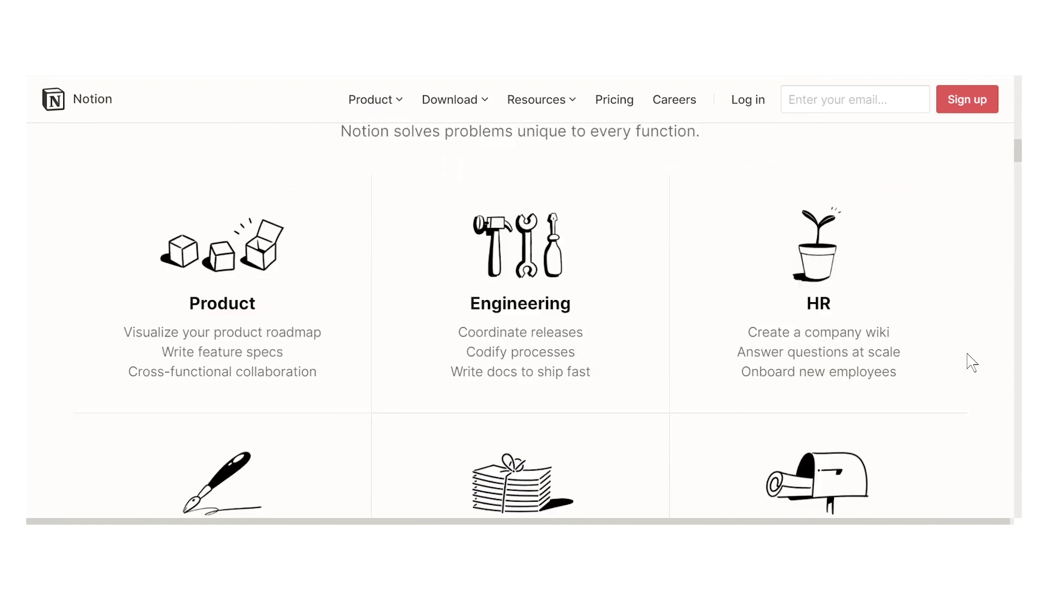
scroll(971, 363, "down", 8)
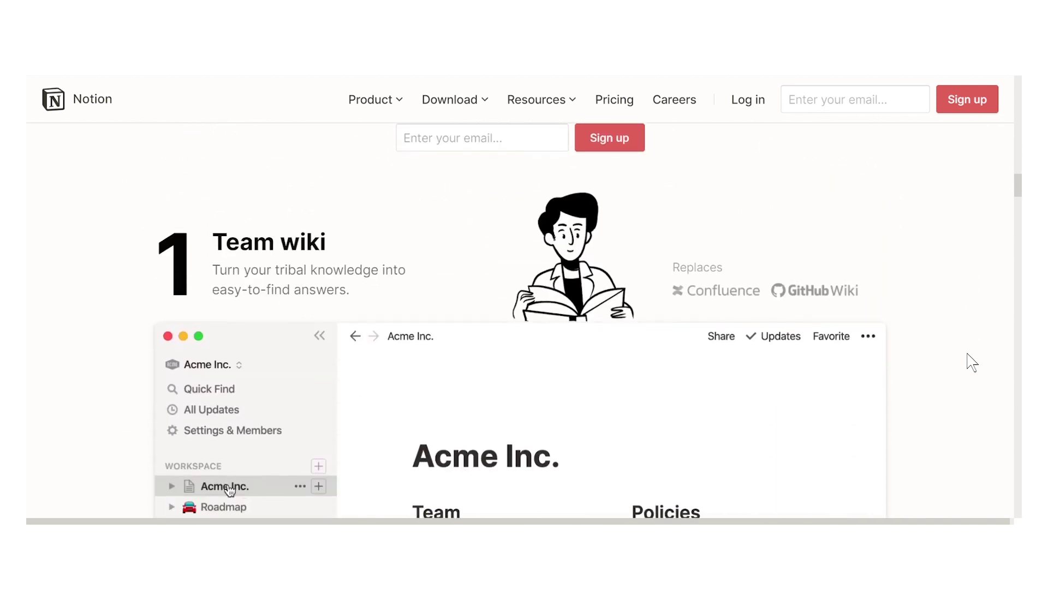
scroll(972, 363, "down", 10)
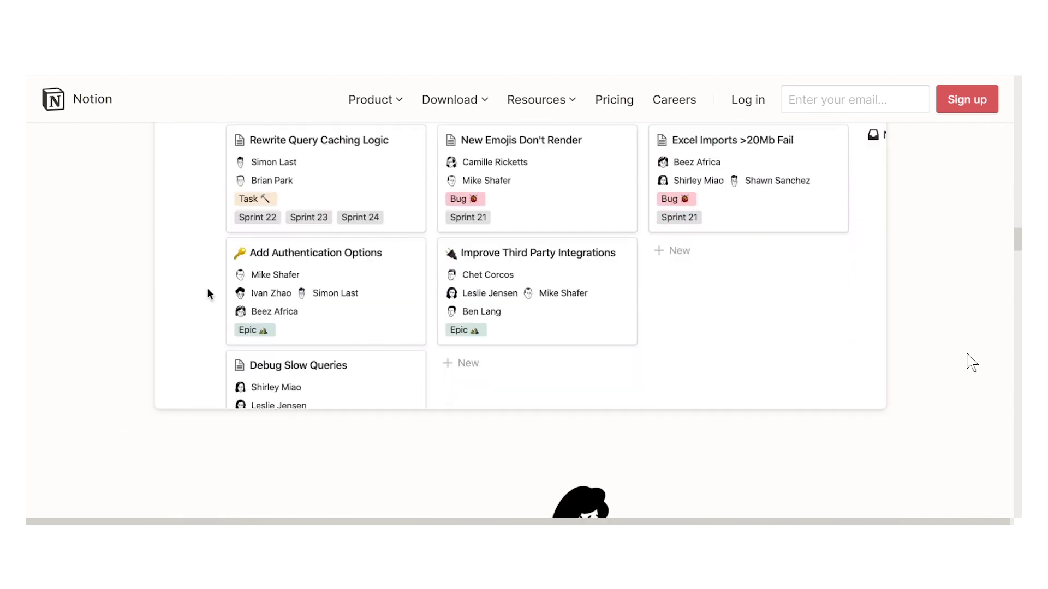
scroll(972, 363, "down", 10)
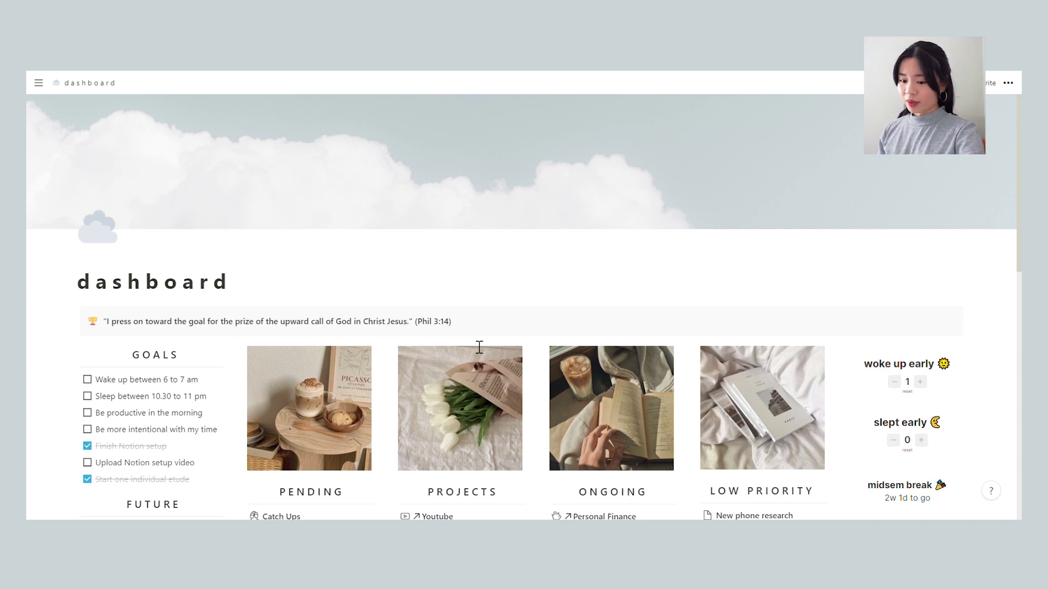
Step: Review the dashboard page from its goals, link sections and counter widgets to the weekly To-Do List board
scroll(479, 347, "down", 1)
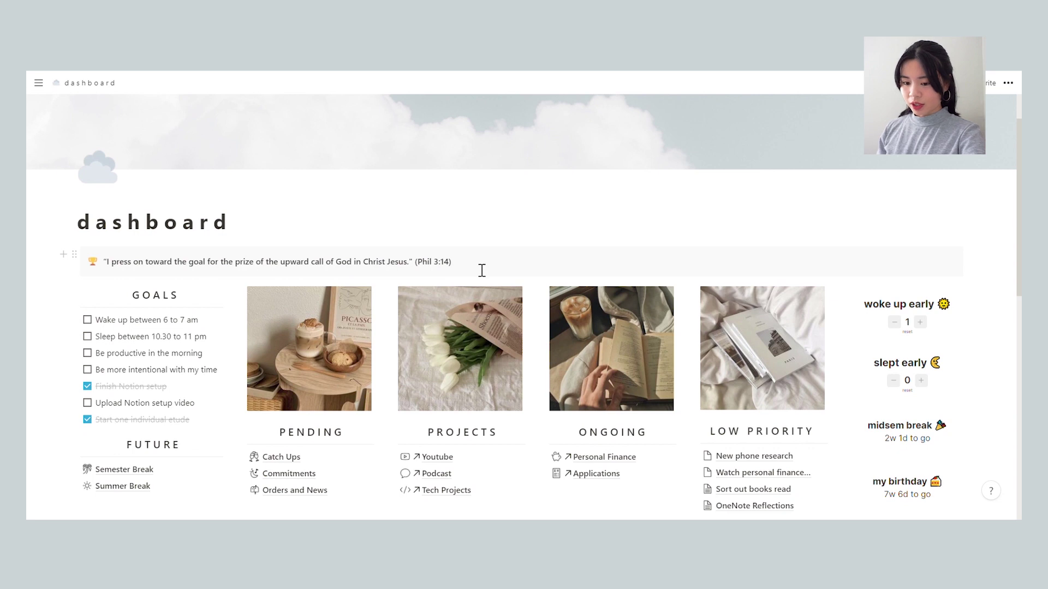
scroll(482, 270, "down", 1)
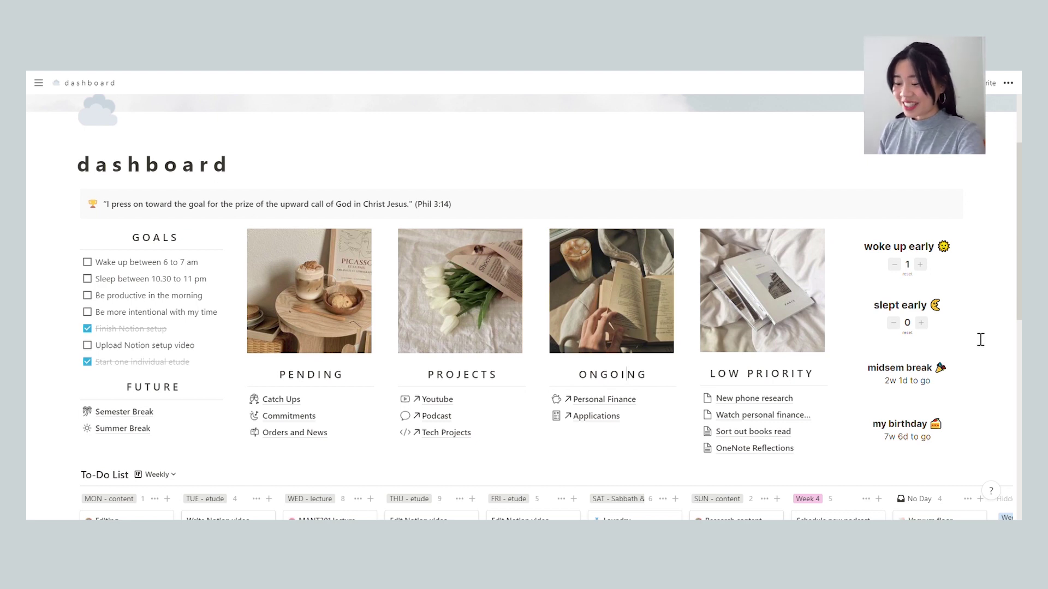
mouse_move(962, 282)
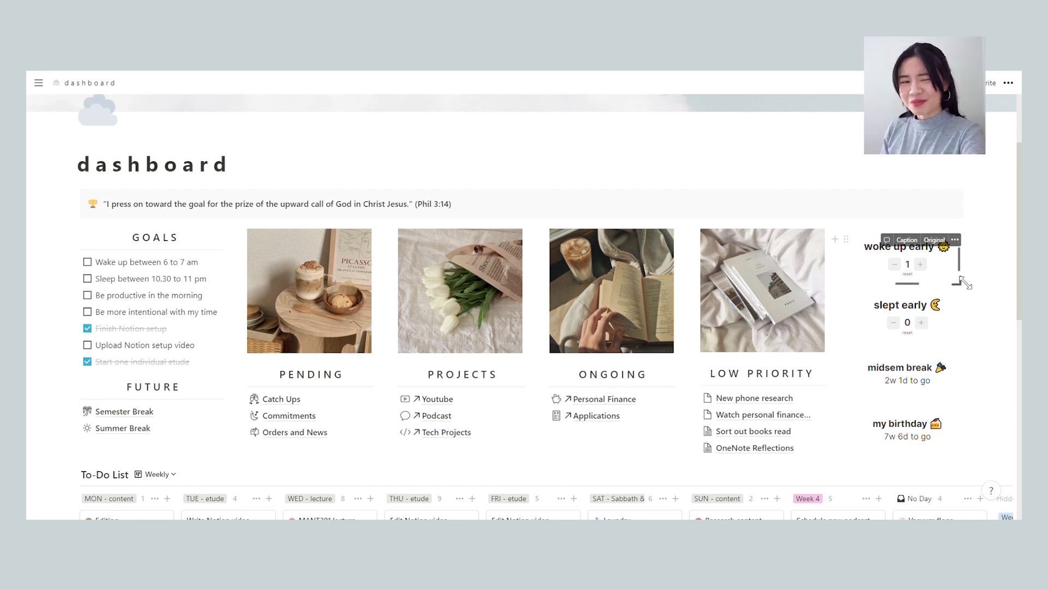
scroll(973, 327, "down", 2)
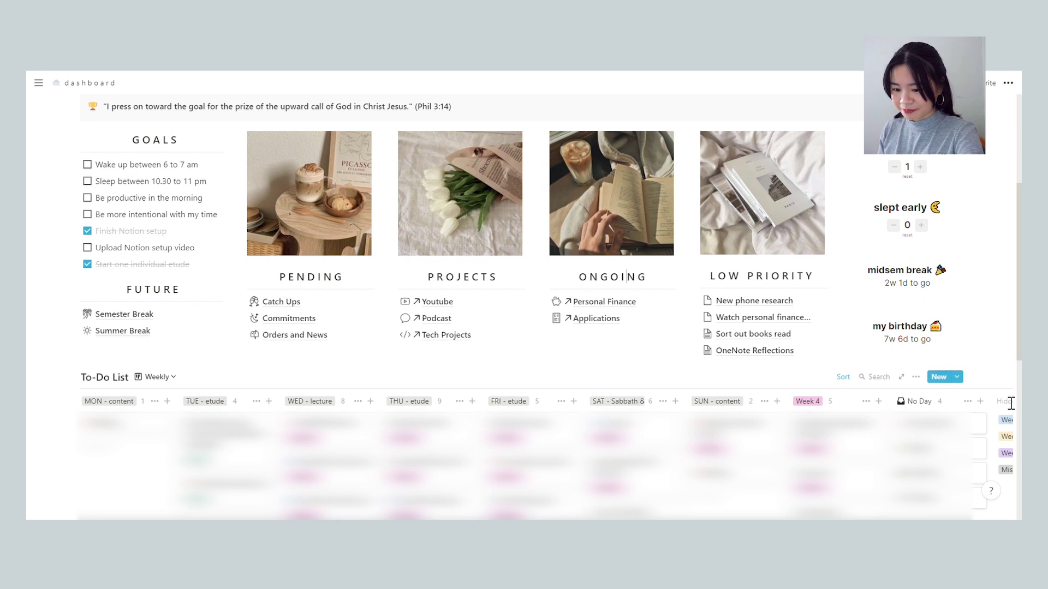
scroll(1008, 402, "down", 3)
scroll(628, 110, "down", 3)
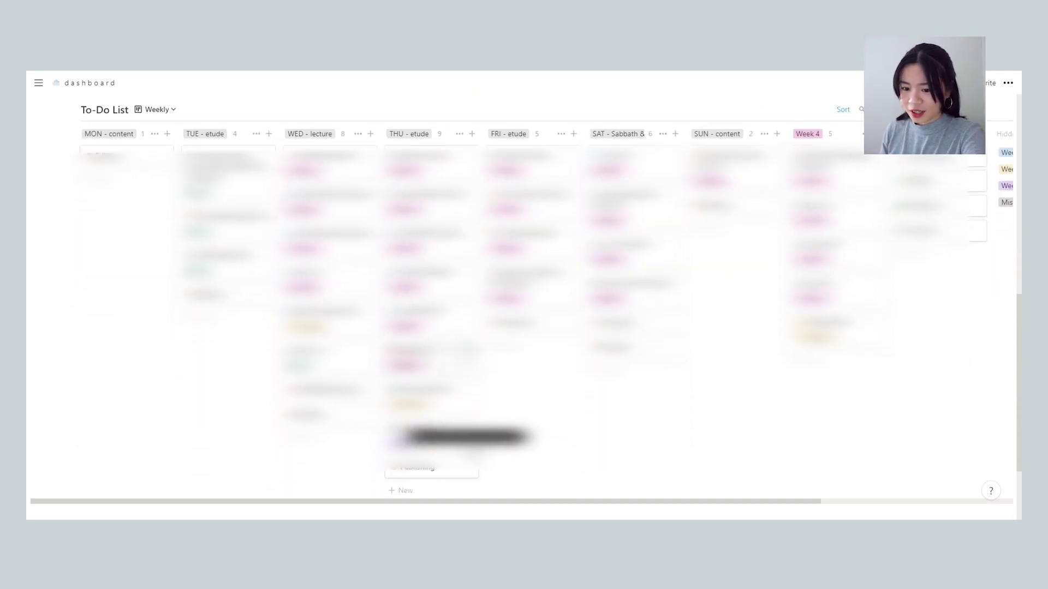
Step: Open the Editing card in the MON - content column, read through its contents and close it
scroll(627, 110, "up", 1)
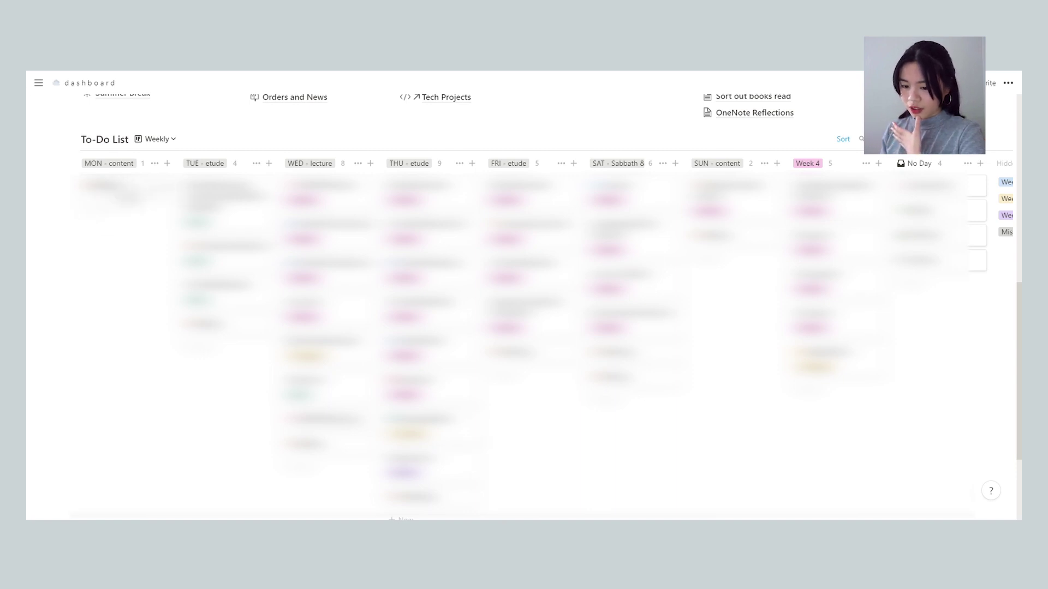
left_click(129, 195)
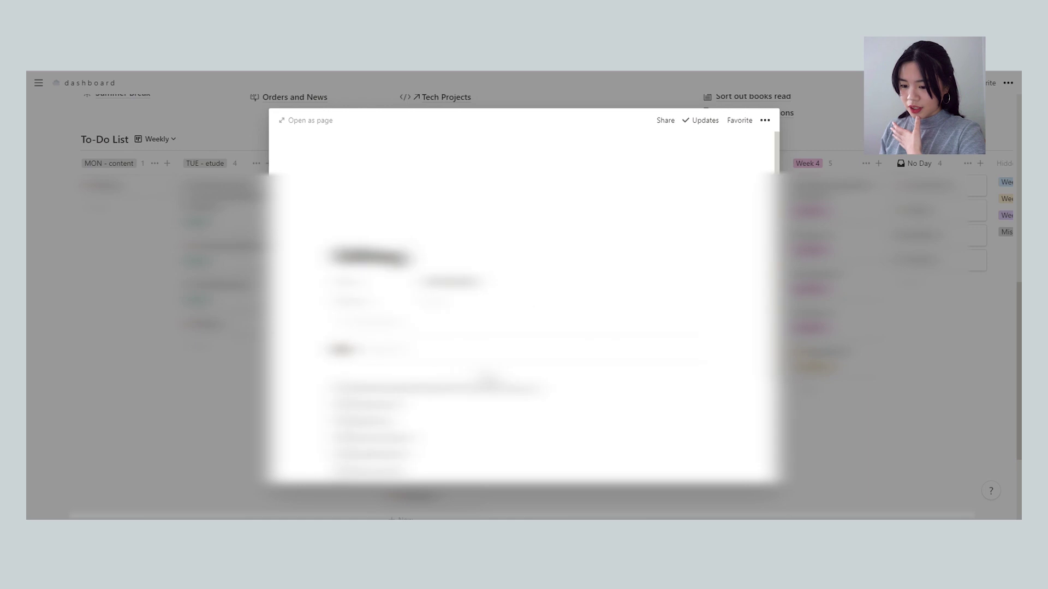
scroll(488, 378, "down", 2)
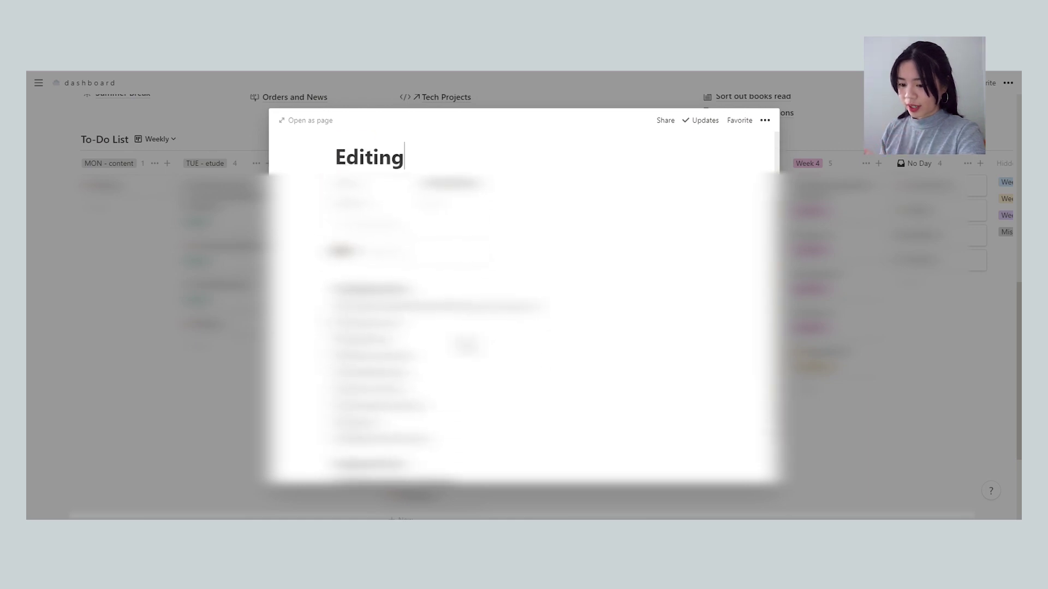
scroll(431, 339, "down", 2)
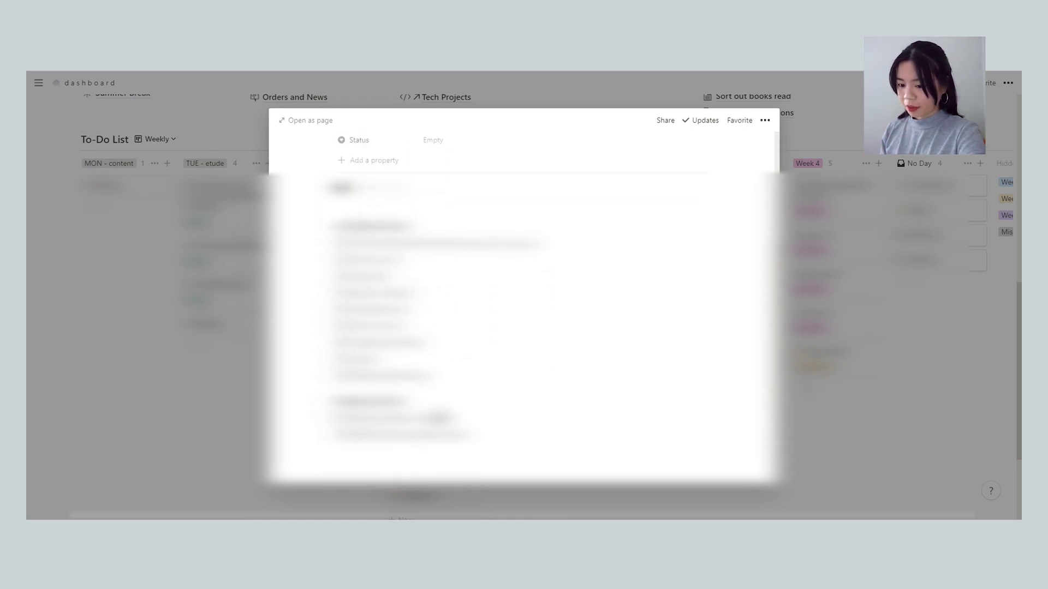
scroll(488, 327, "up", 3)
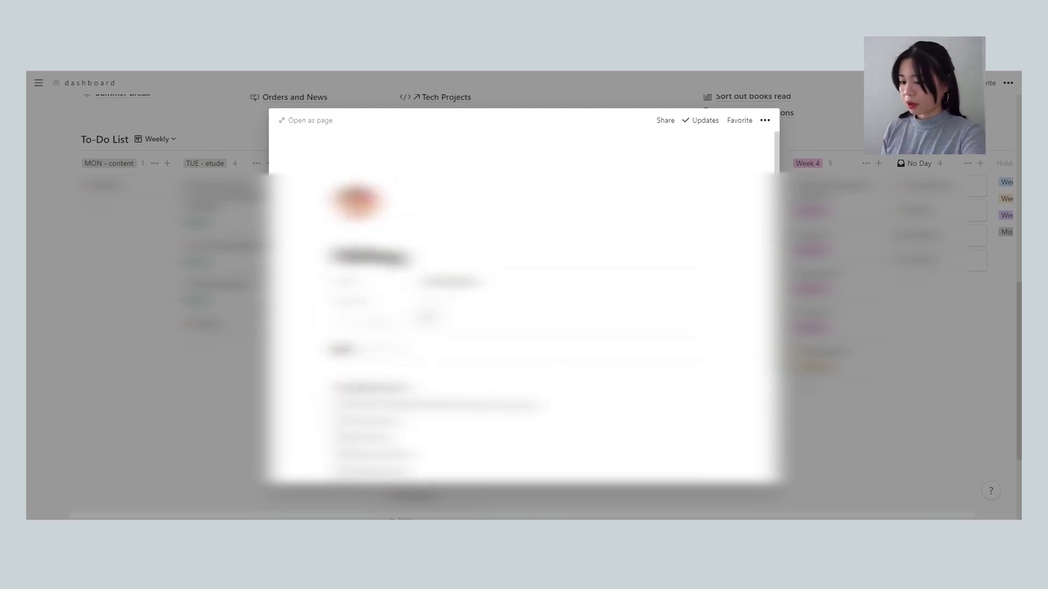
scroll(524, 305, "down", 3)
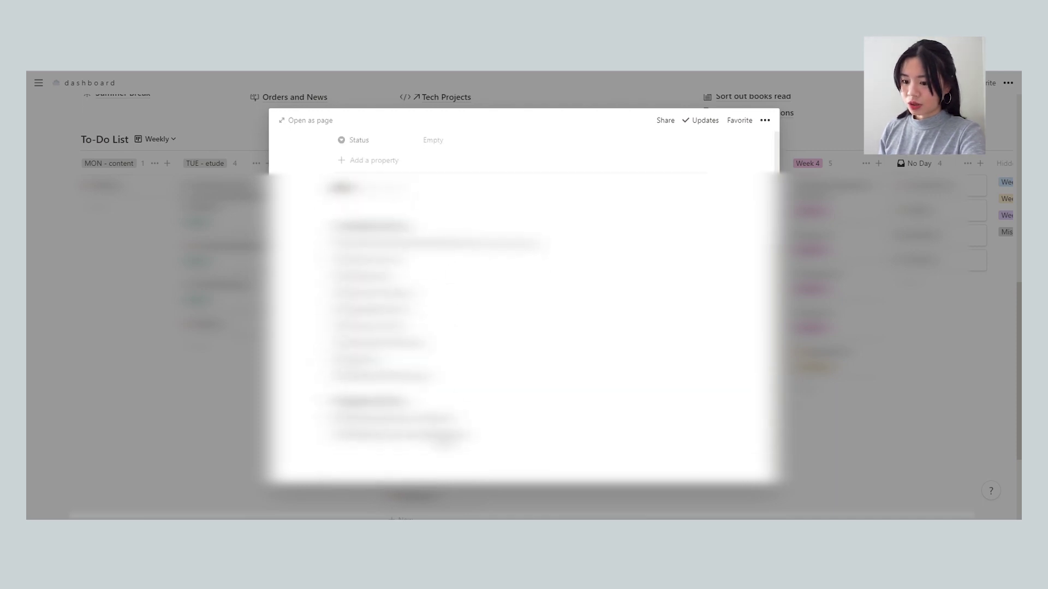
scroll(524, 306, "up", 3)
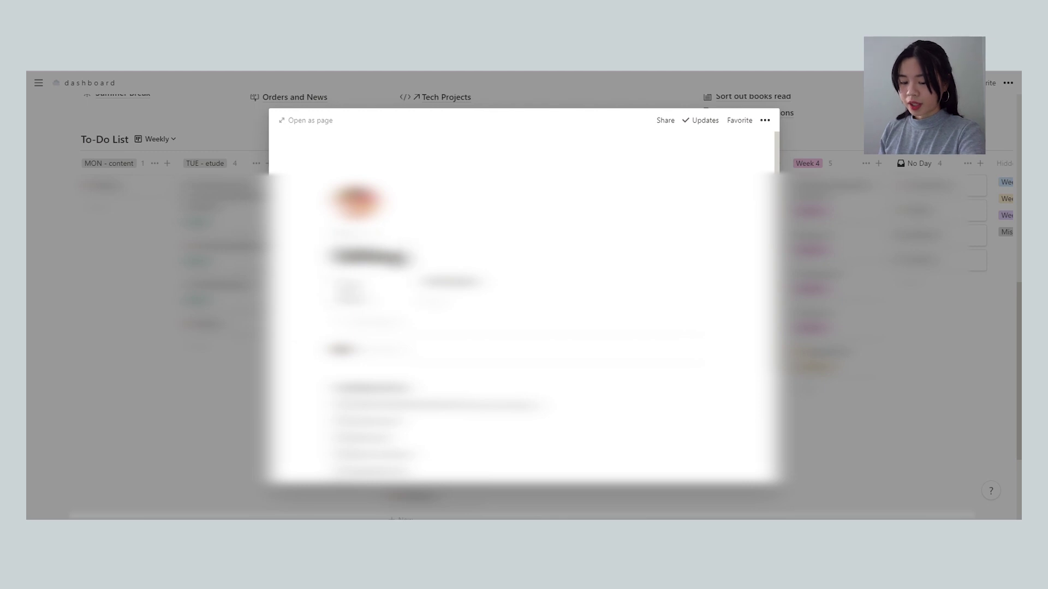
left_click(198, 368)
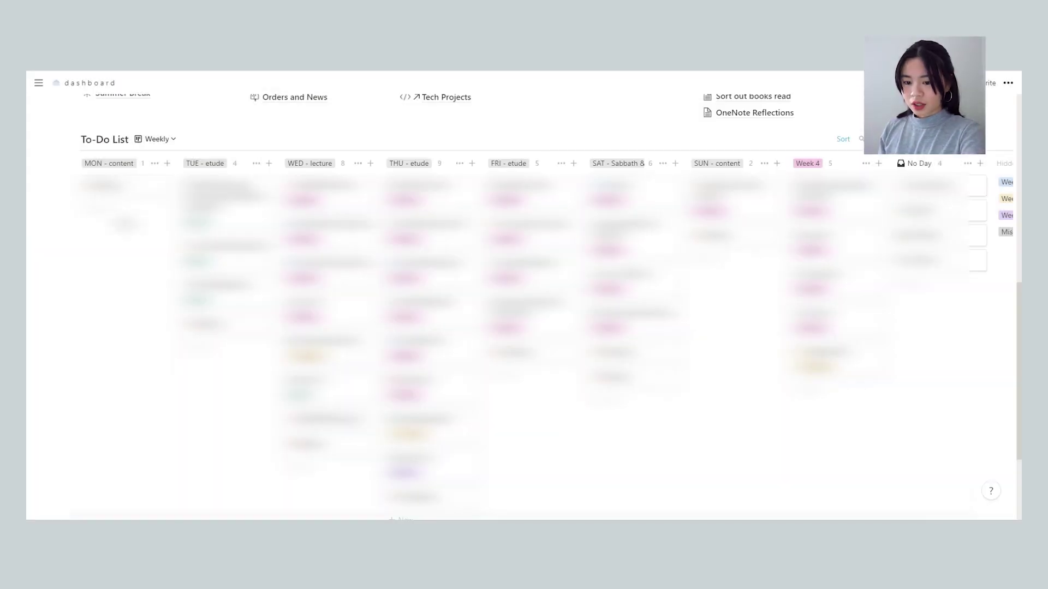
Step: Check the To-Do List's available views and examine the weekly board's columns through to the hidden ones
left_click(156, 140)
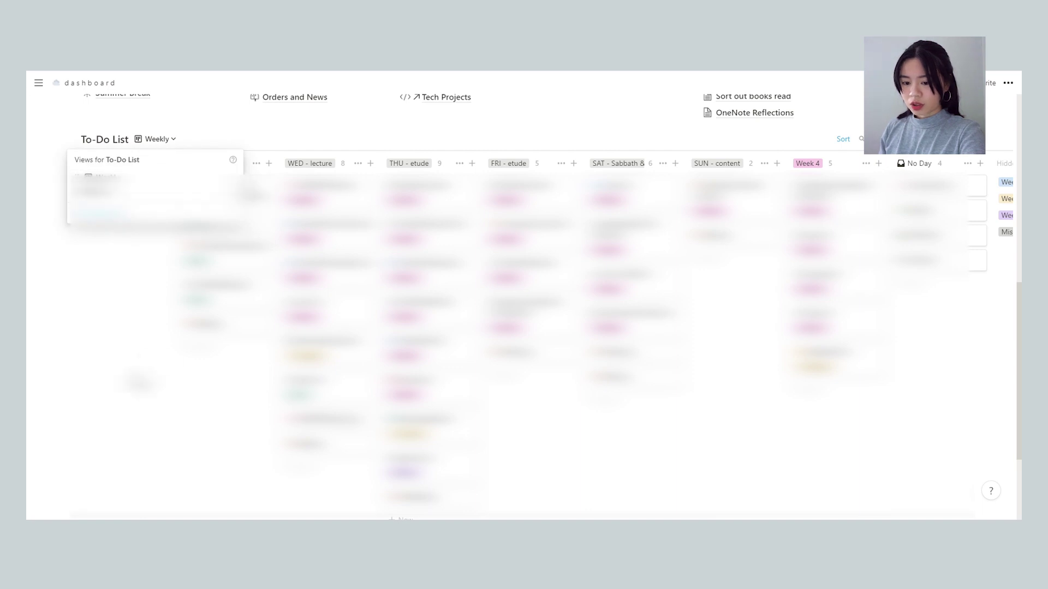
left_click(137, 378)
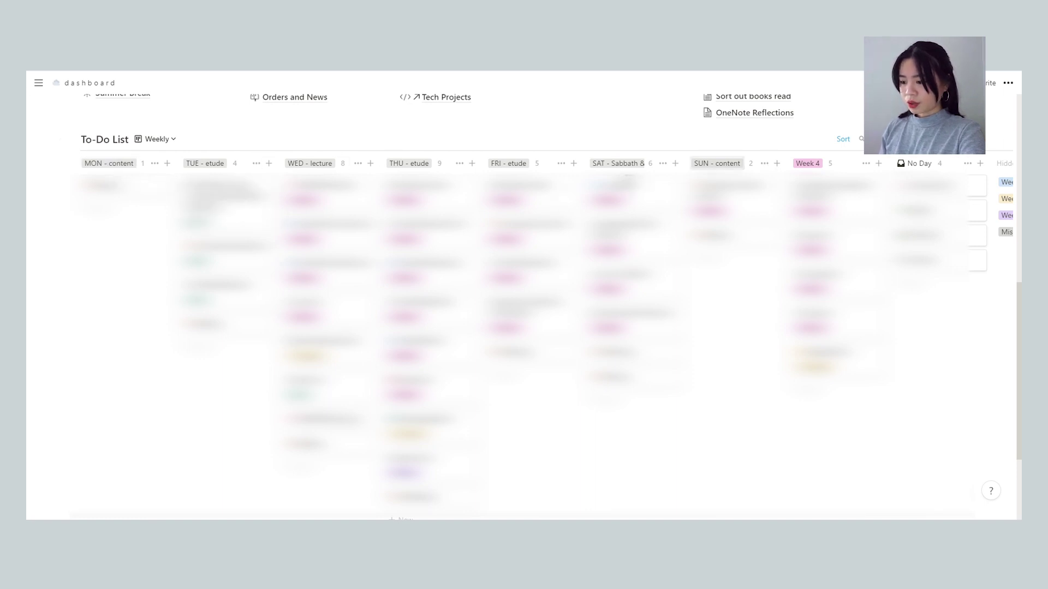
scroll(715, 218, "right", 4)
scroll(715, 219, "right", 2)
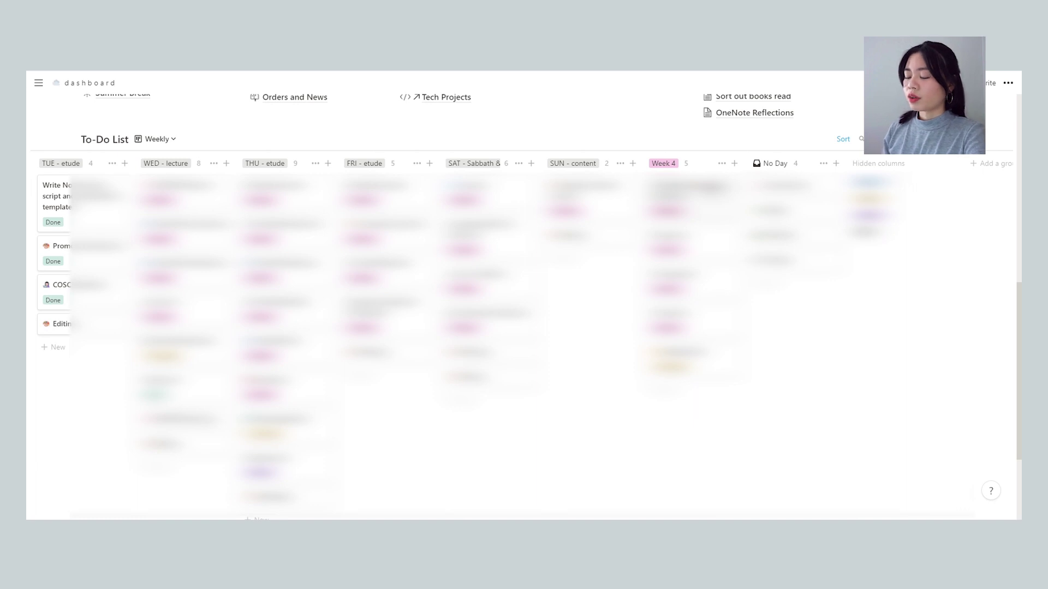
scroll(522, 320, "left", 6)
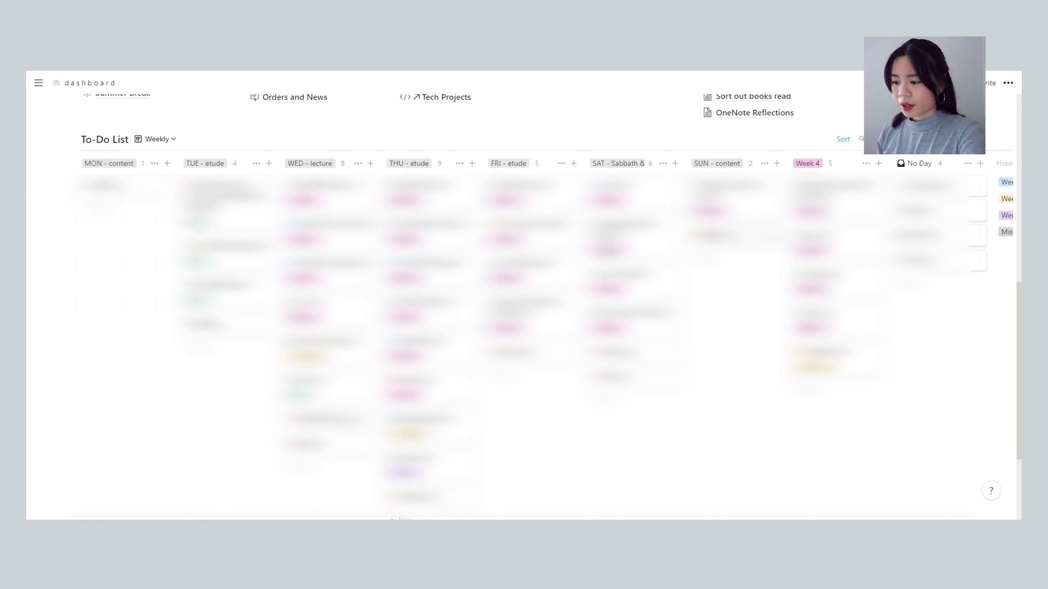
scroll(522, 319, "right", 2)
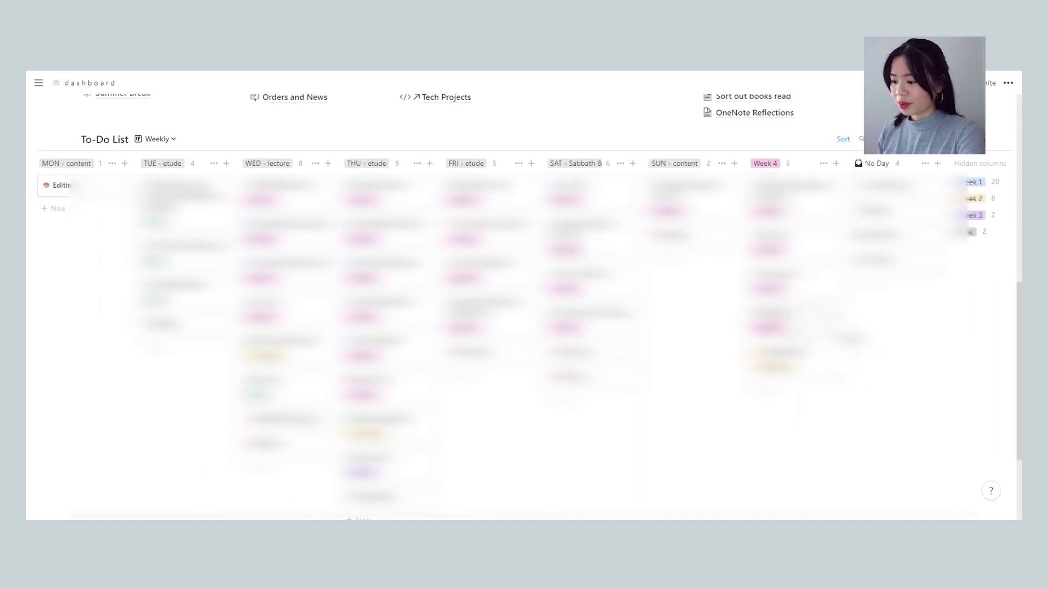
scroll(523, 319, "right", 4)
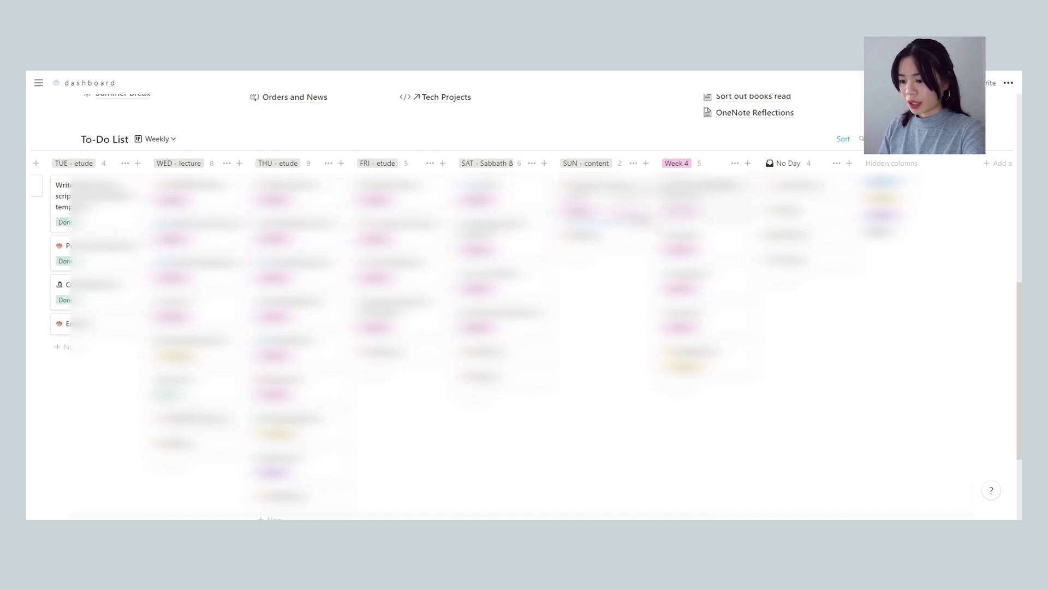
scroll(710, 196, "left", 5)
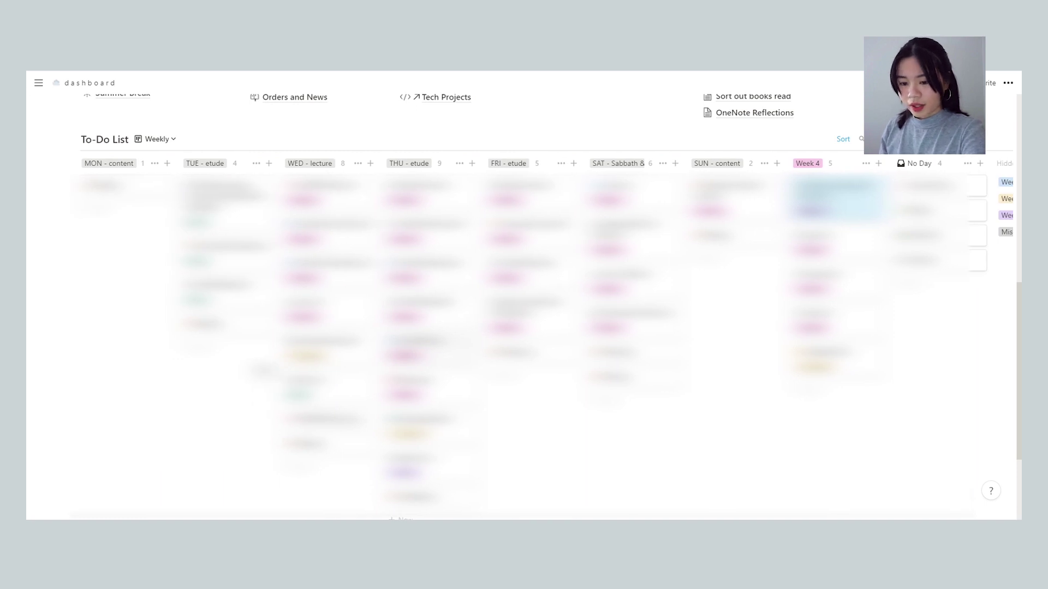
Step: Switch the To-Do List to the Daily view and inspect its Day filter
left_click(173, 143)
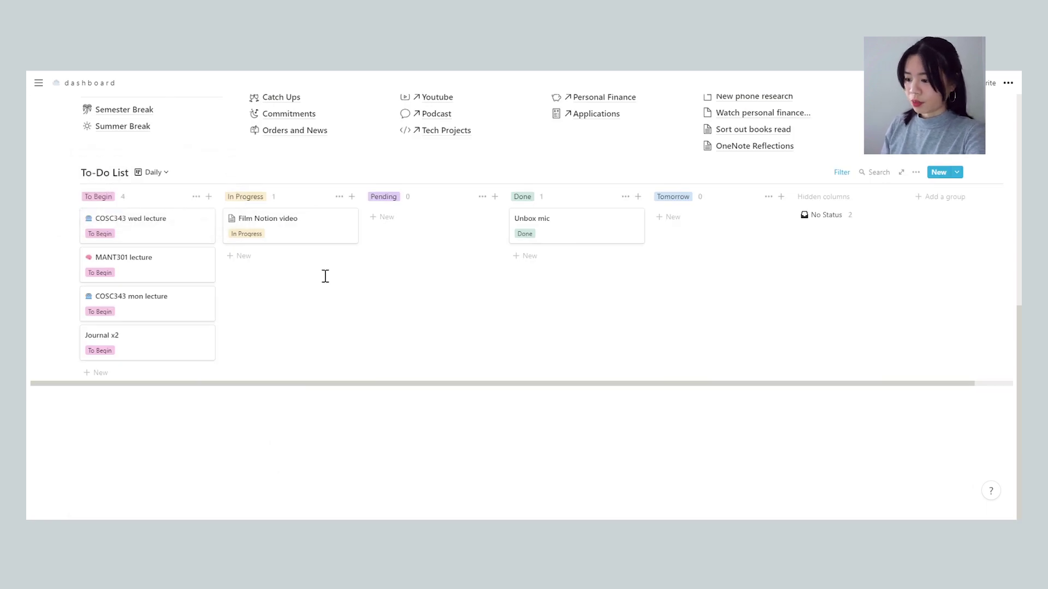
left_click(858, 177)
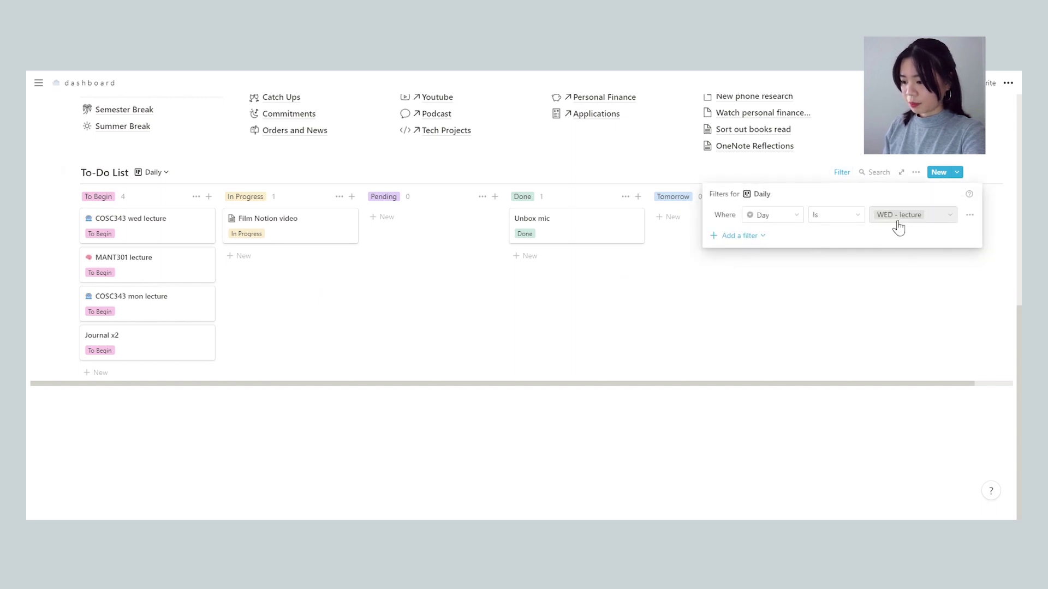
left_click(514, 360)
Step: Review the dashboard's upper sections together with the daily To-Do List board
scroll(513, 358, "up", 2)
scroll(513, 358, "down", 1)
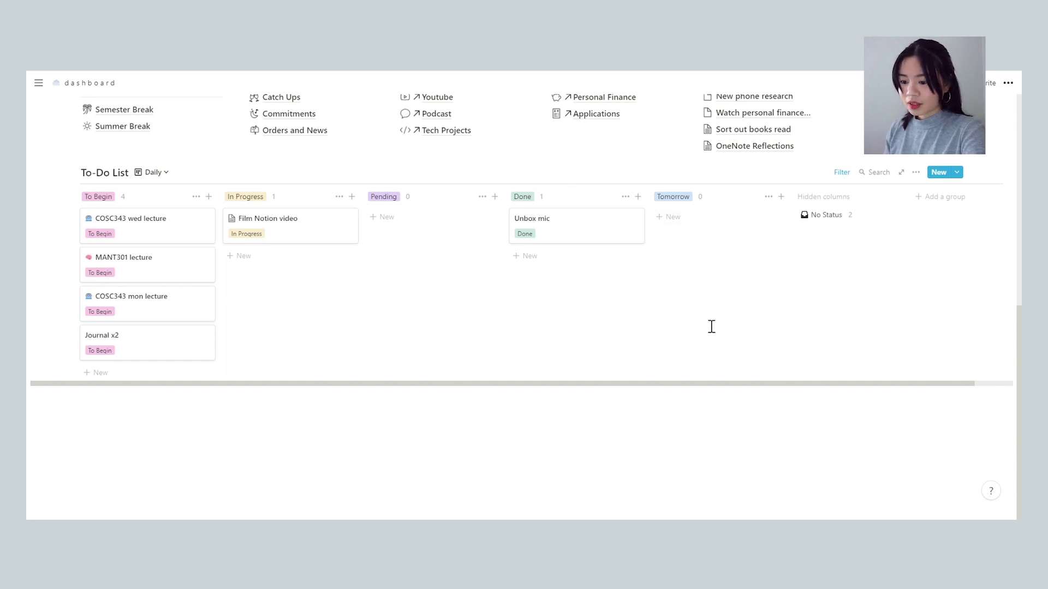
scroll(712, 326, "up", 8)
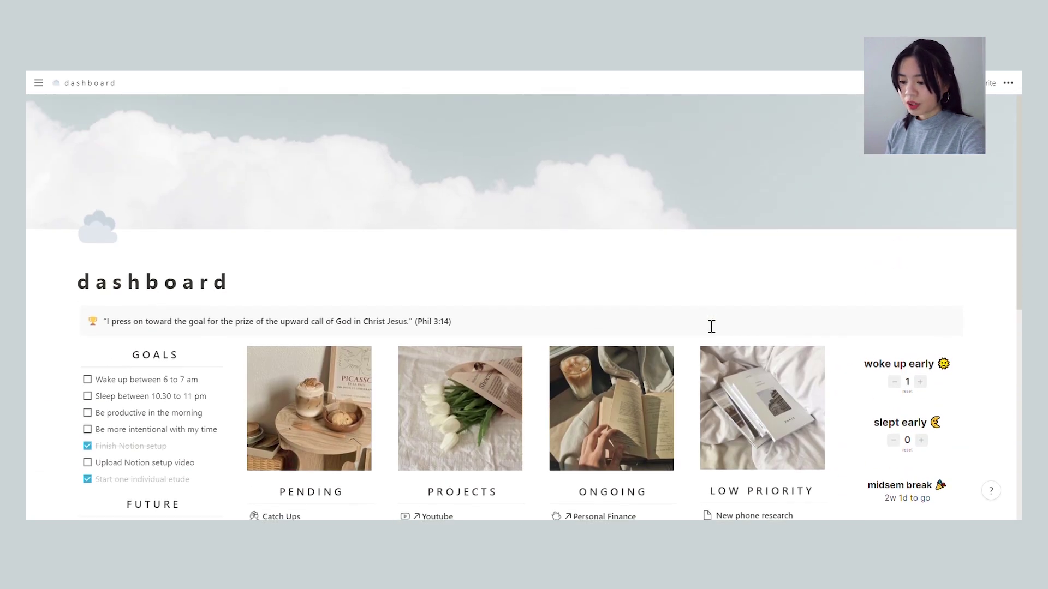
scroll(735, 422, "down", 8)
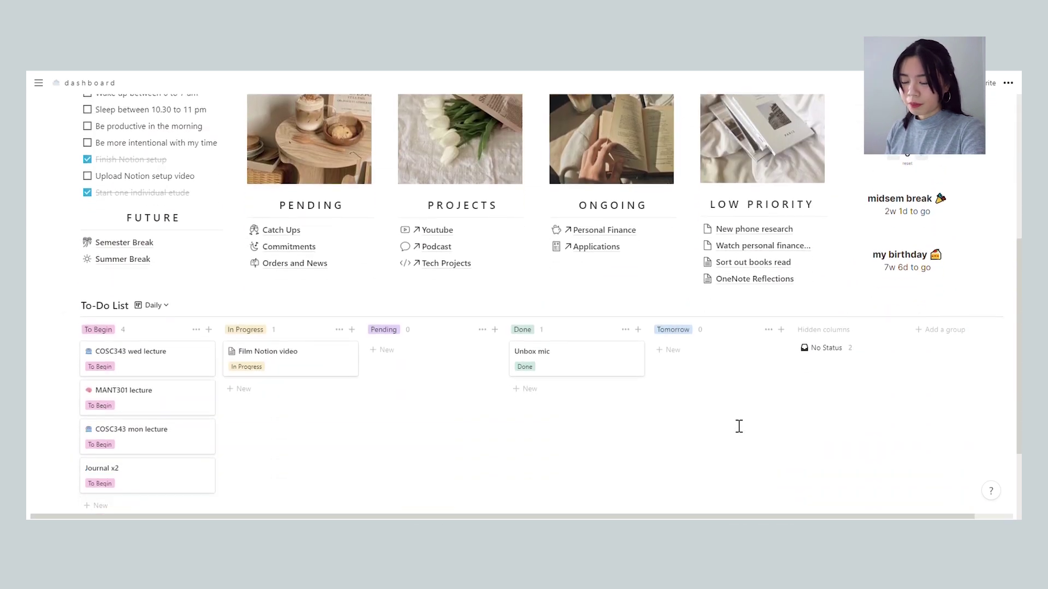
scroll(739, 426, "down", 1)
scroll(739, 426, "up", 8)
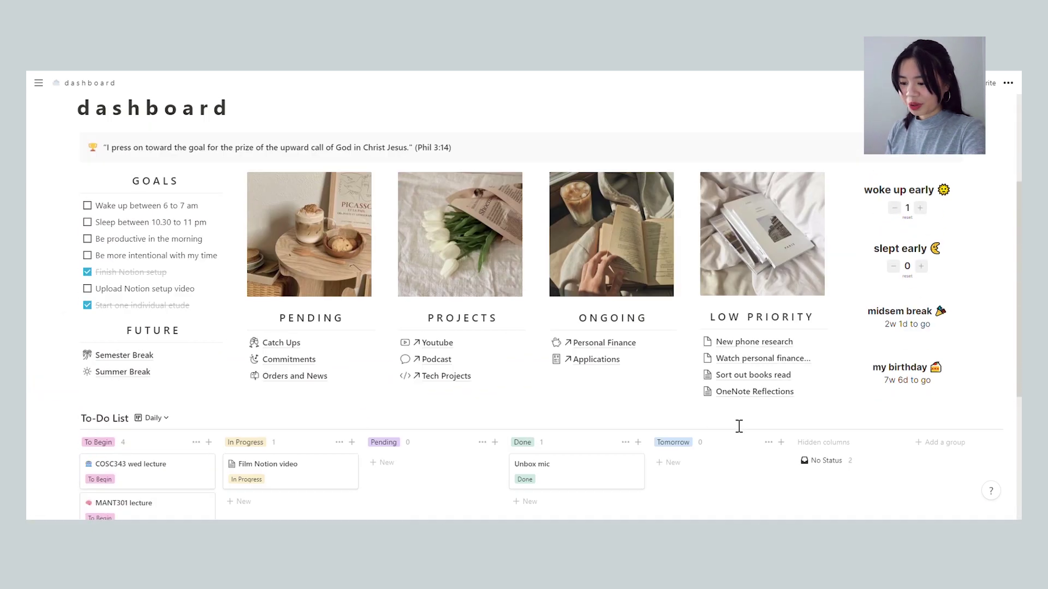
scroll(739, 427, "down", 8)
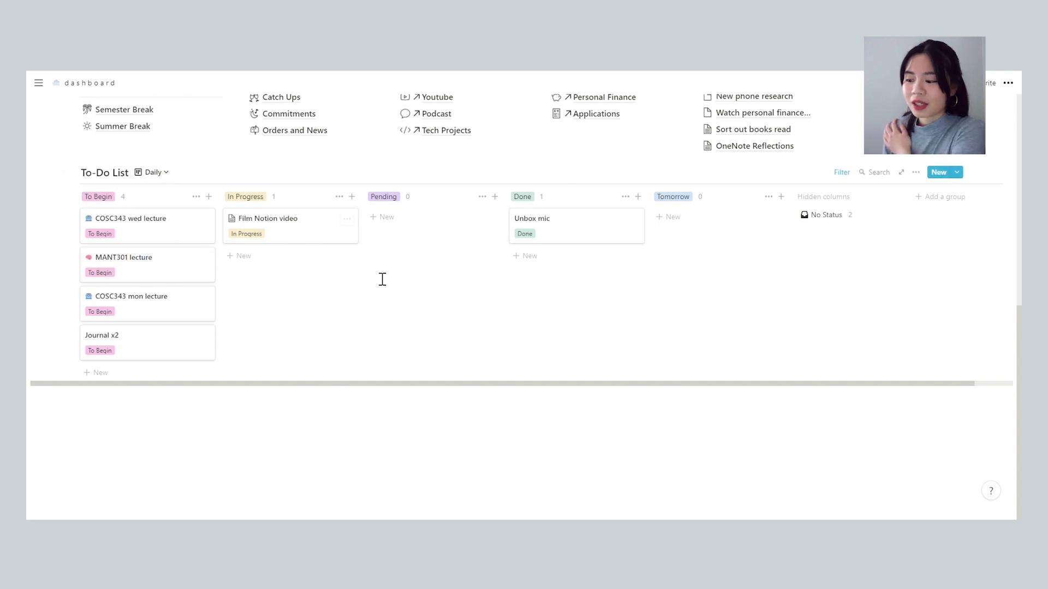
Step: Review the journal page from its weather forecast and photos to the Daily and Weekly habit tables
scroll(479, 320, "up", 2)
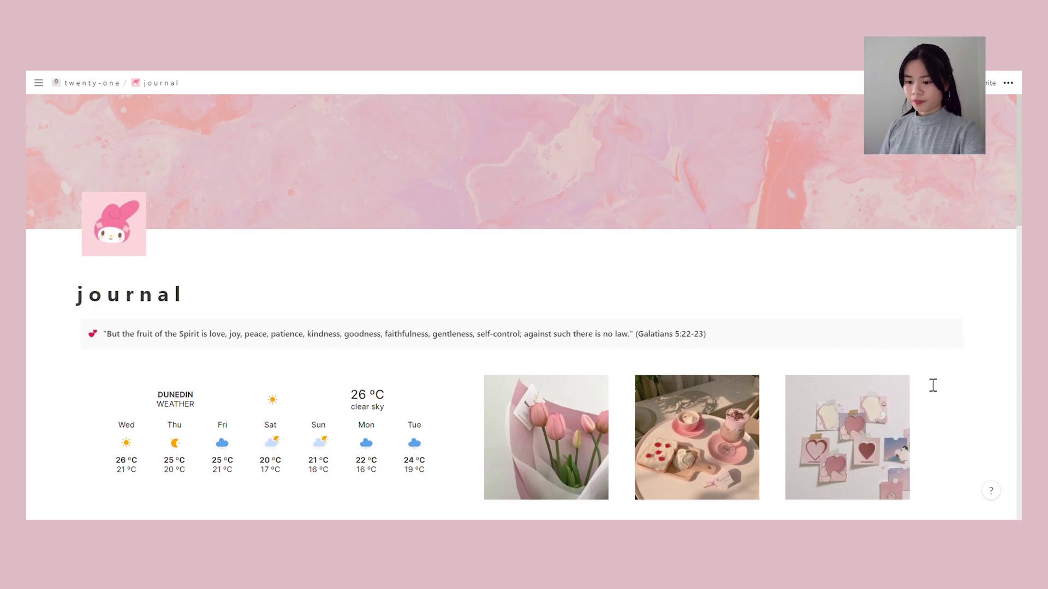
scroll(933, 385, "down", 3)
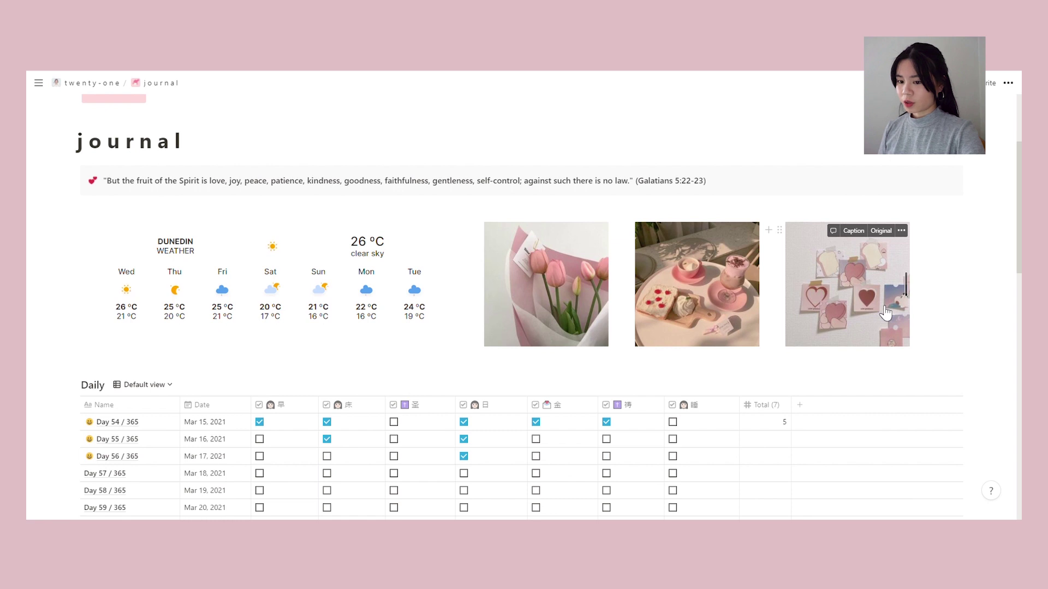
scroll(887, 313, "down", 2)
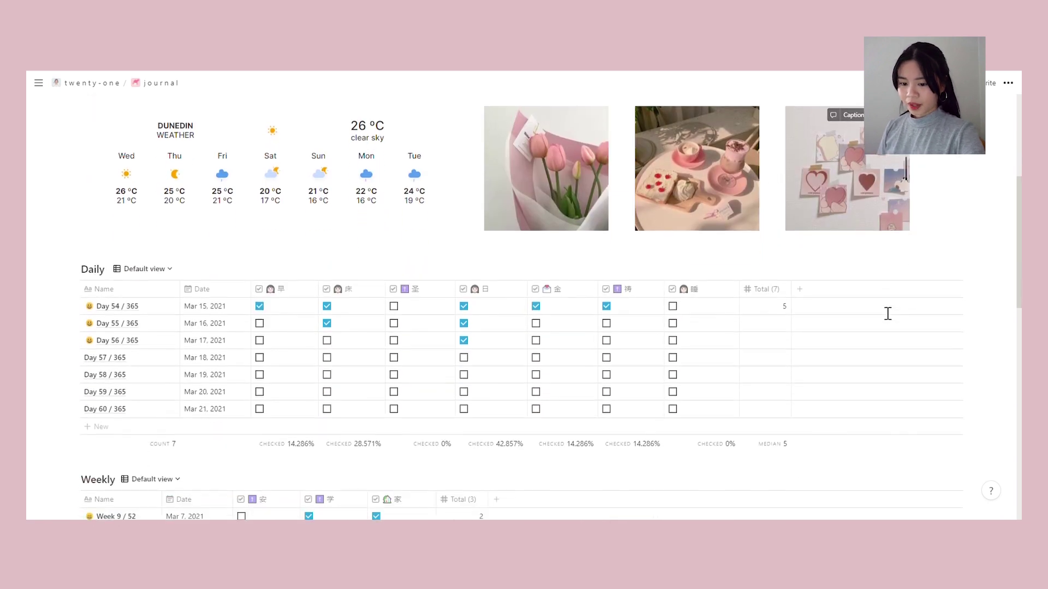
scroll(887, 312, "down", 2)
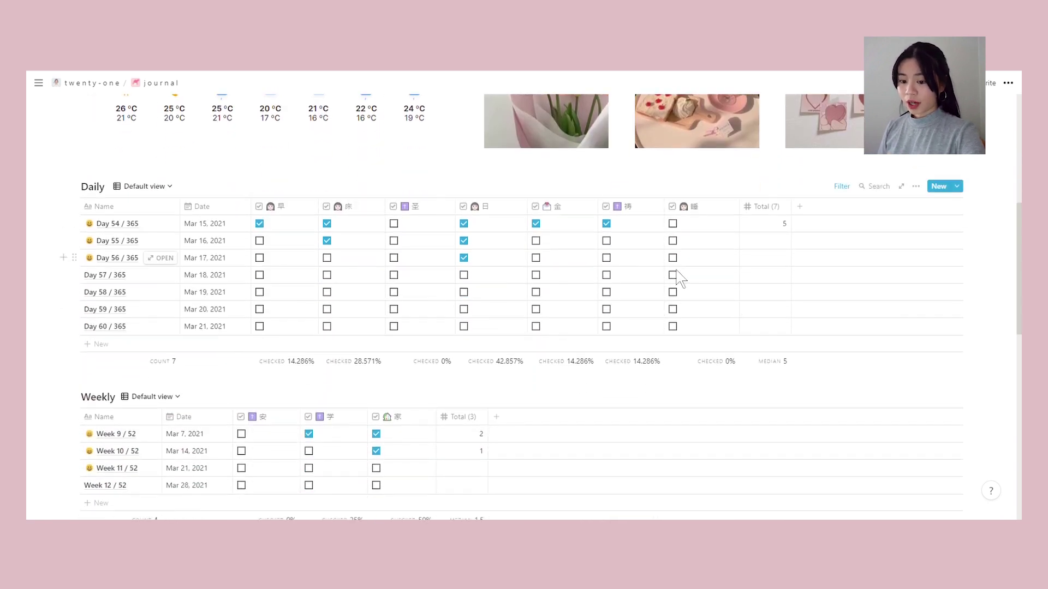
scroll(680, 278, "down", 1)
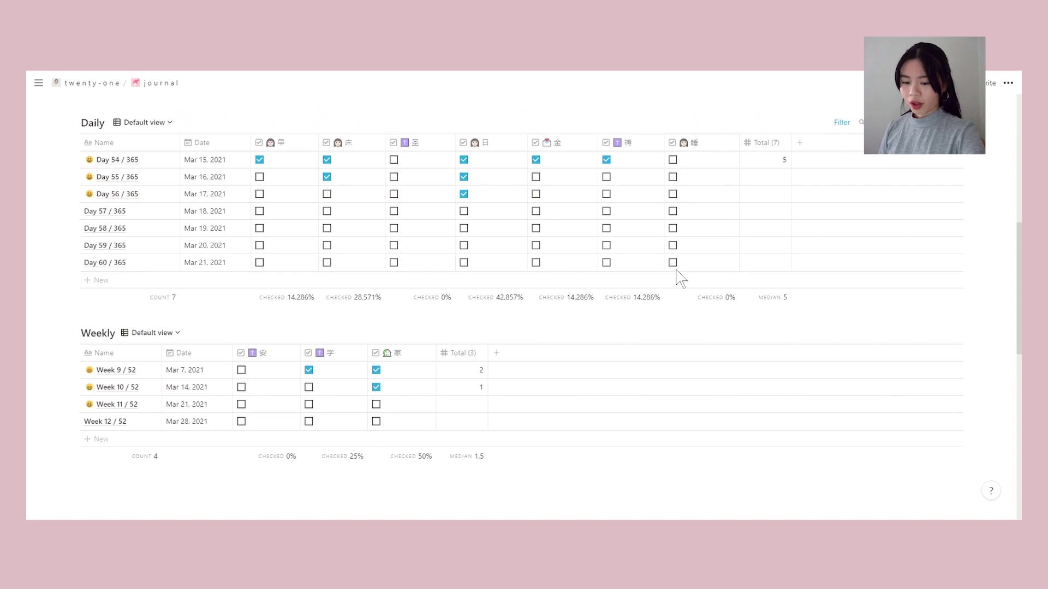
scroll(680, 278, "up", 1)
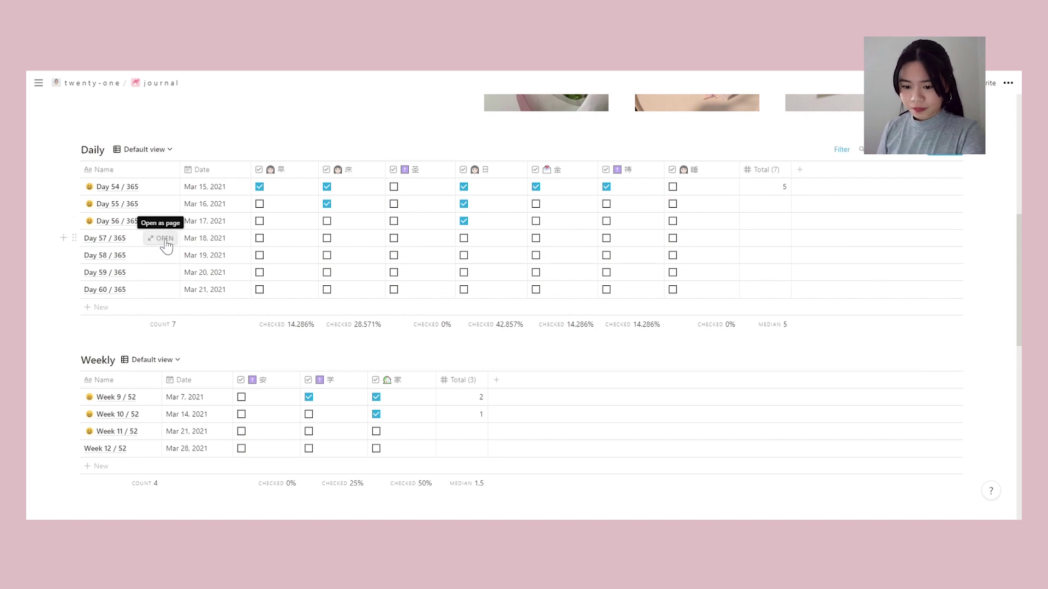
Step: Open the Day 57 / 365 entry of the Daily table and apply the Daily Journal template to it
left_click(163, 239)
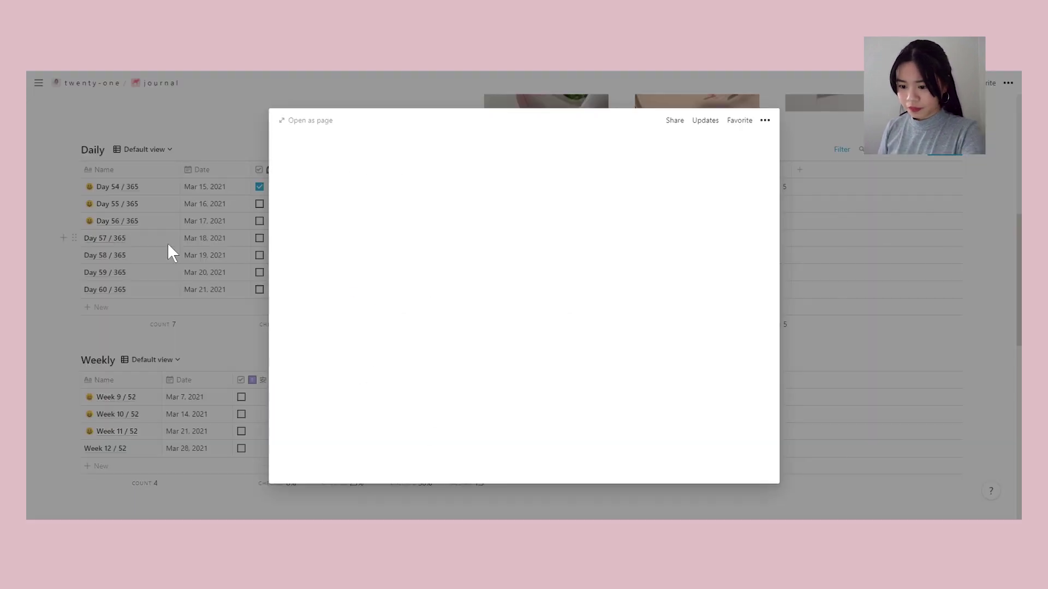
scroll(385, 361, "down", 4)
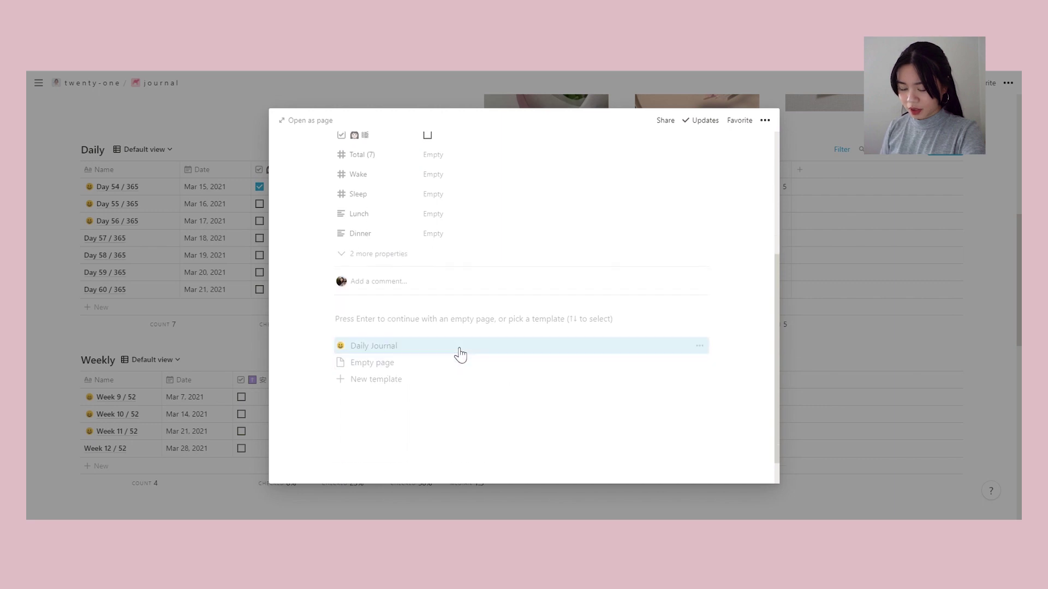
left_click(460, 350)
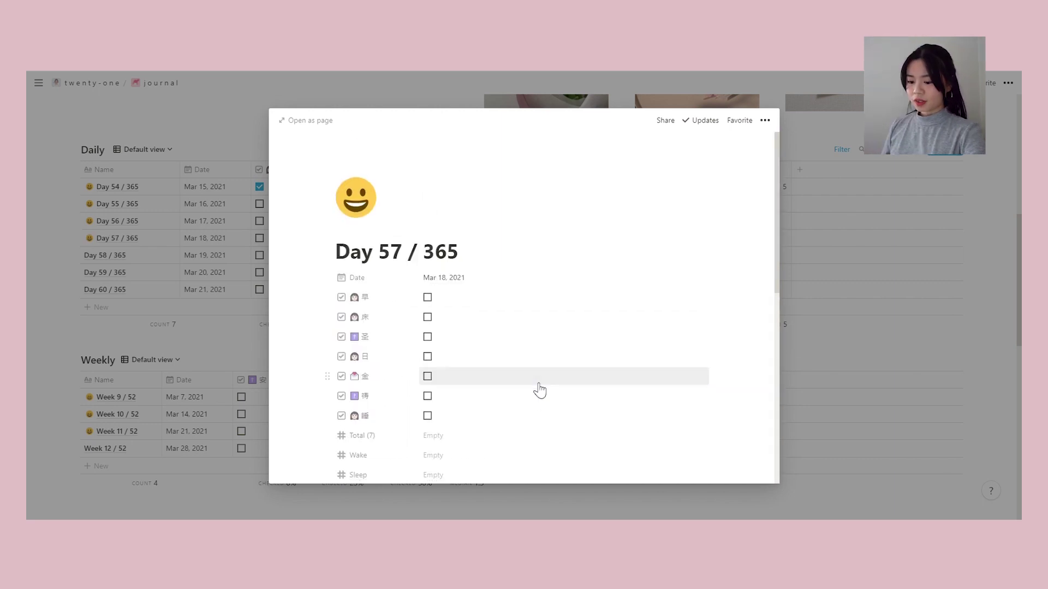
Step: Read through the Day 57 / 365 entry's journal sections and habit, sleep and meal properties, and close it
scroll(539, 390, "down", 8)
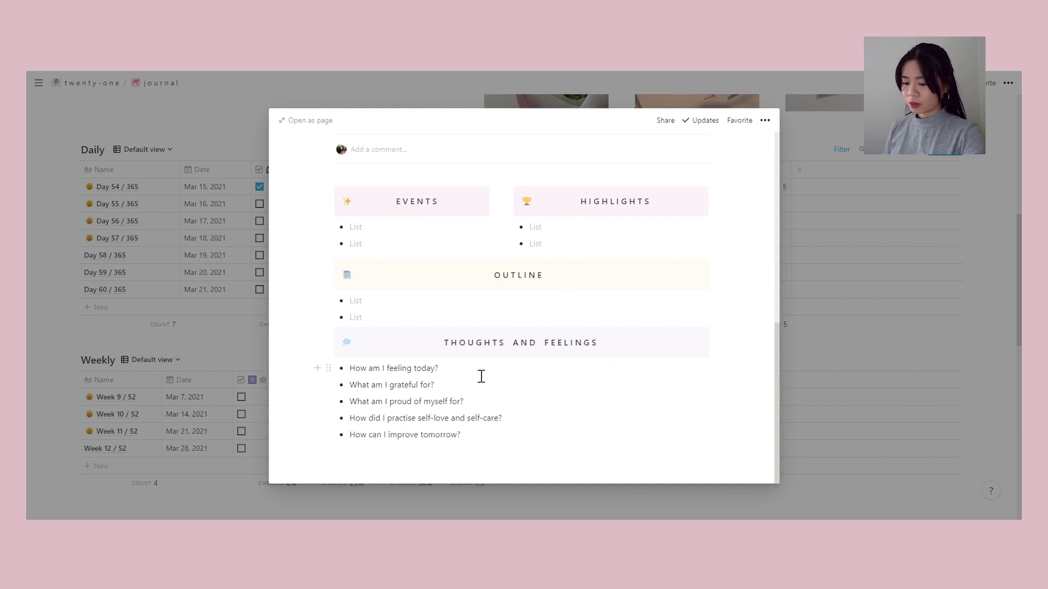
scroll(481, 377, "up", 10)
scroll(475, 372, "down", 3)
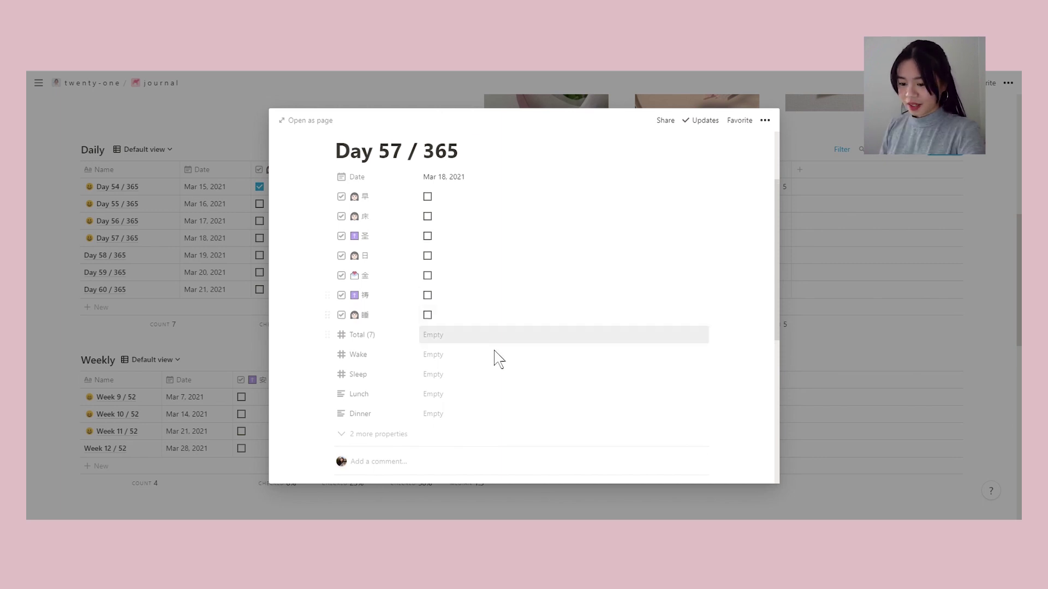
scroll(493, 358, "down", 1)
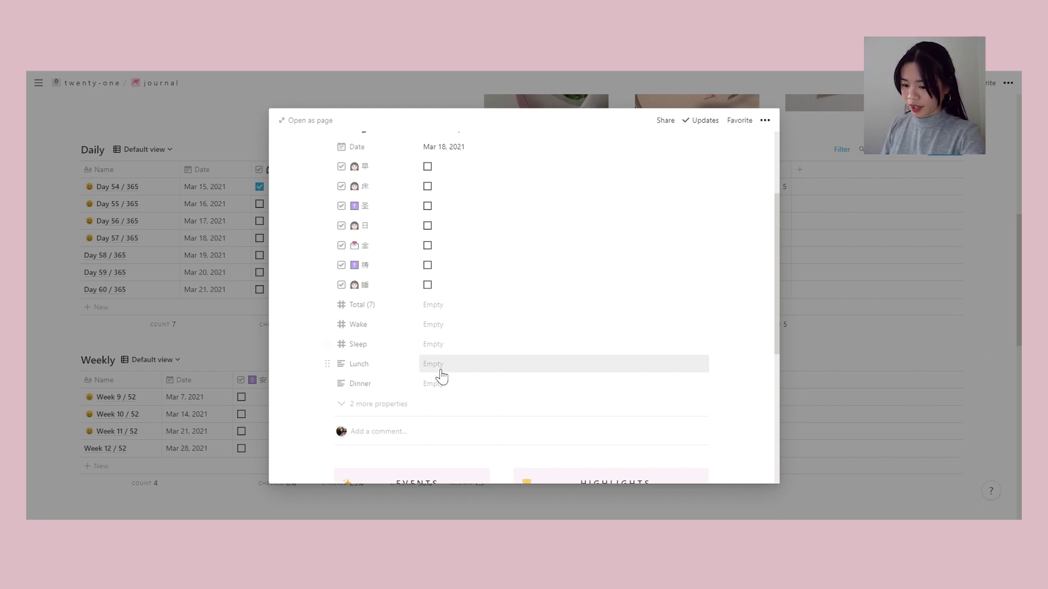
scroll(448, 384, "up", 3)
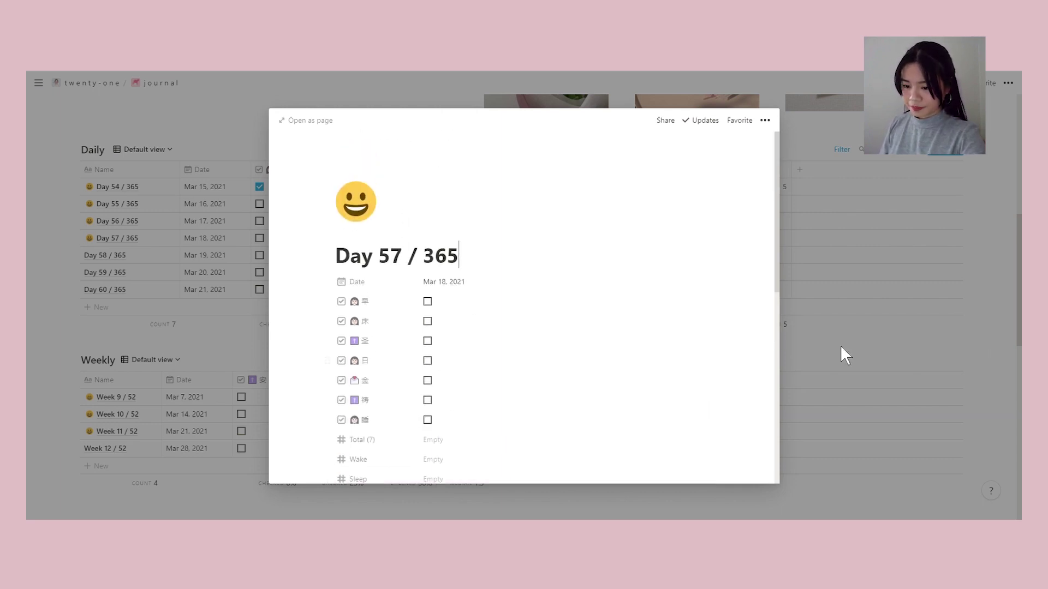
left_click(841, 348)
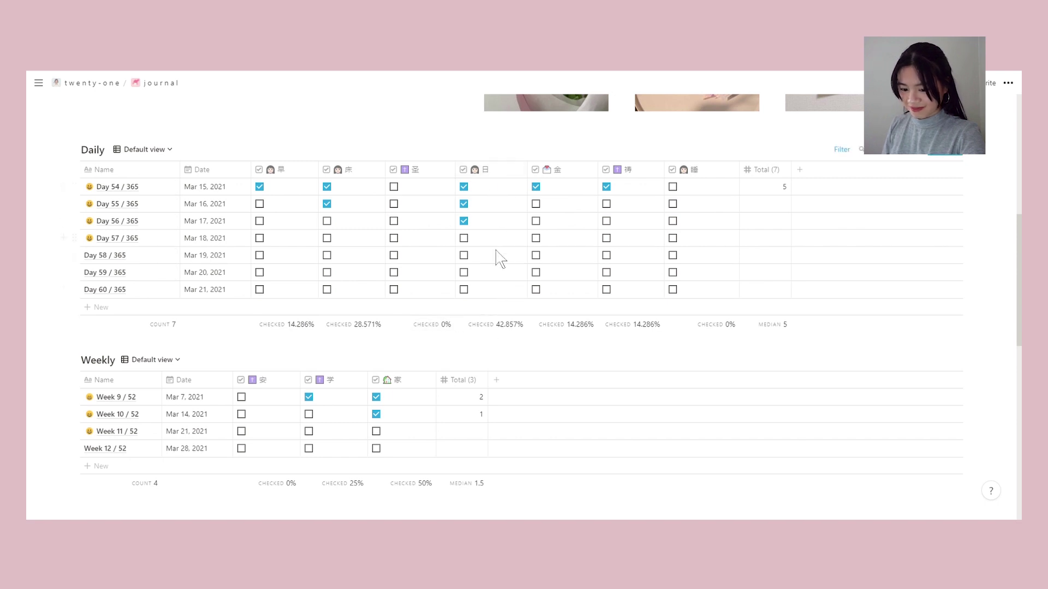
Step: Open the Week 11 / 52 entry in the Weekly table and review its properties, goals and highlights
scroll(510, 322, "down", 3)
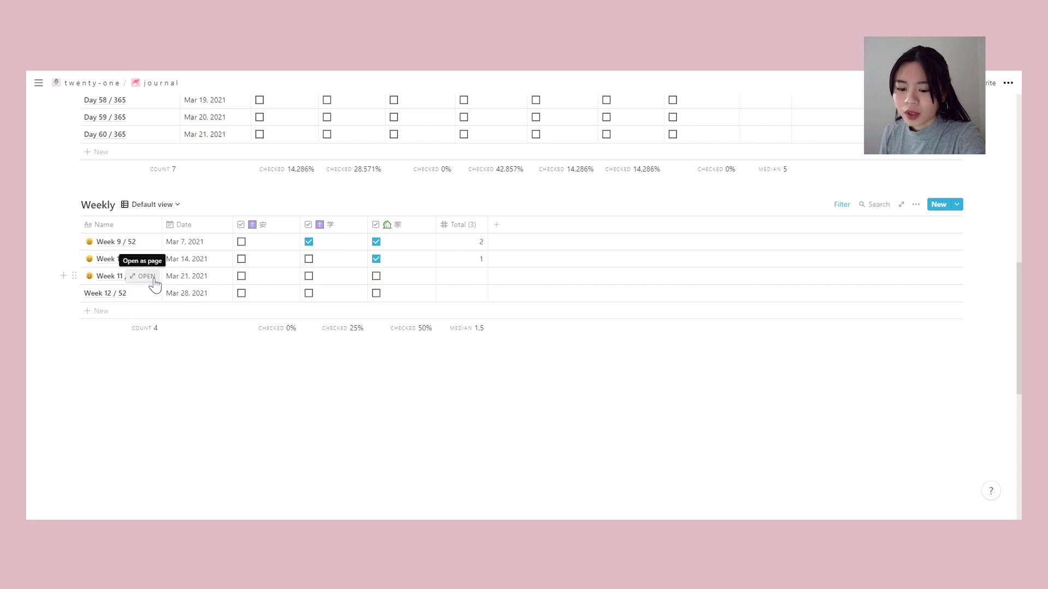
left_click(154, 279)
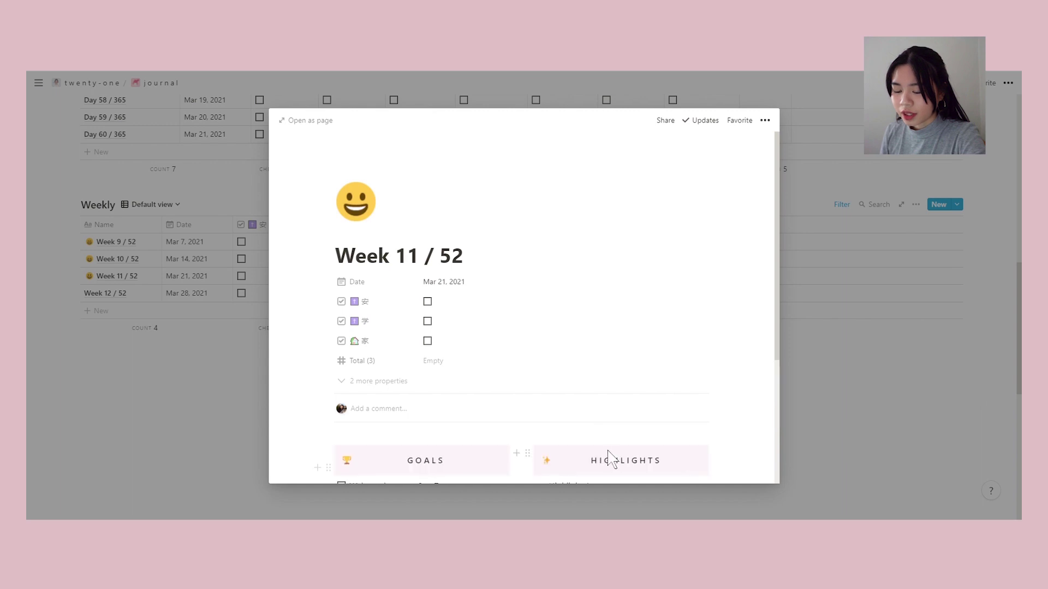
scroll(608, 456, "down", 3)
scroll(608, 450, "down", 1)
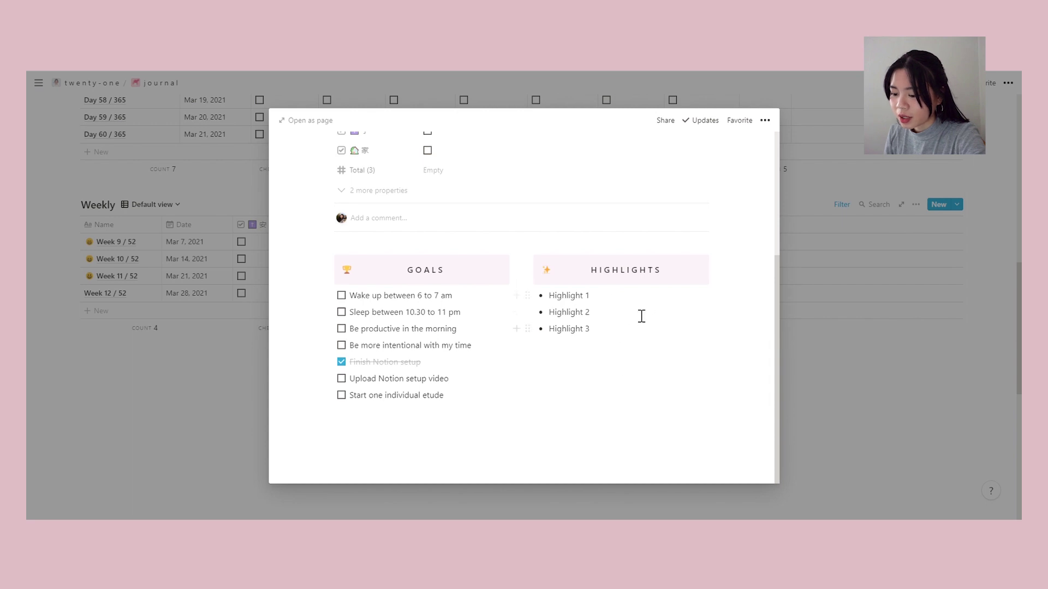
scroll(630, 354, "up", 3)
scroll(630, 354, "down", 3)
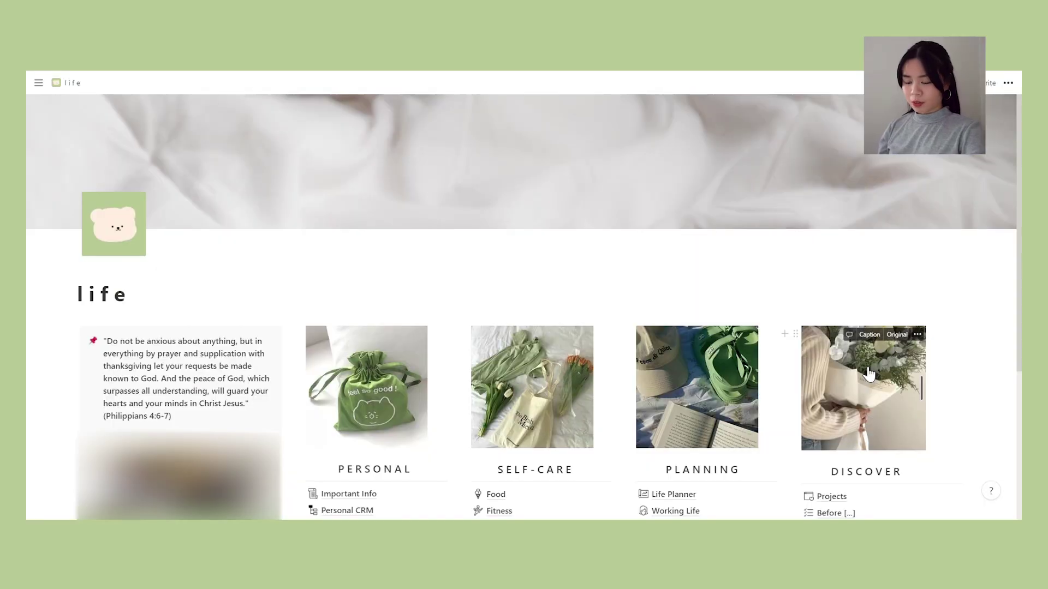
Step: Review the life page's Personal, Self-Care, Planning and Discover link sections and the vision board
scroll(869, 375, "down", 3)
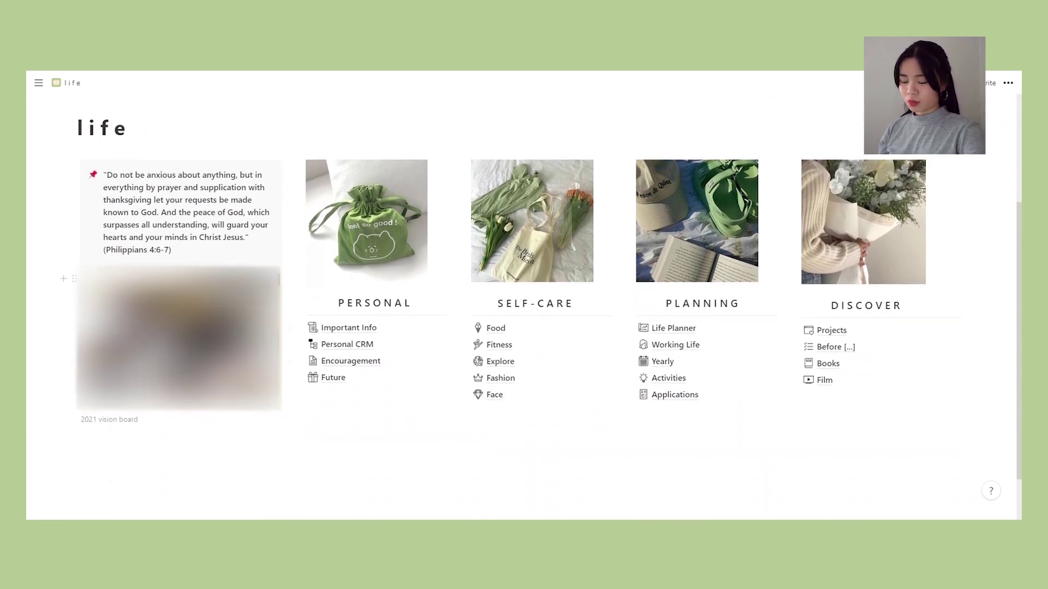
scroll(493, 261, "up", 1)
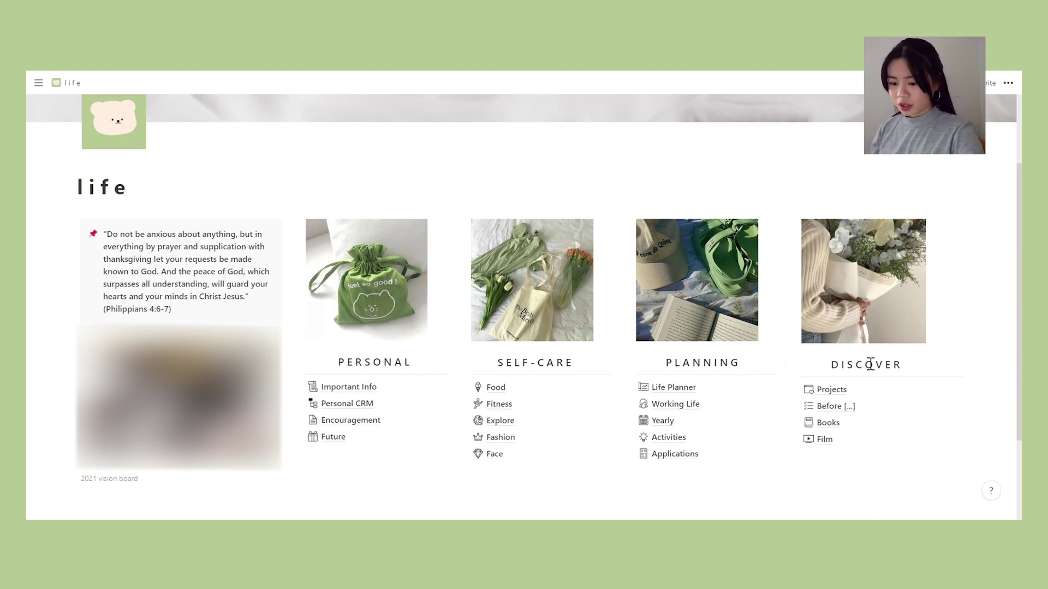
scroll(870, 364, "down", 1)
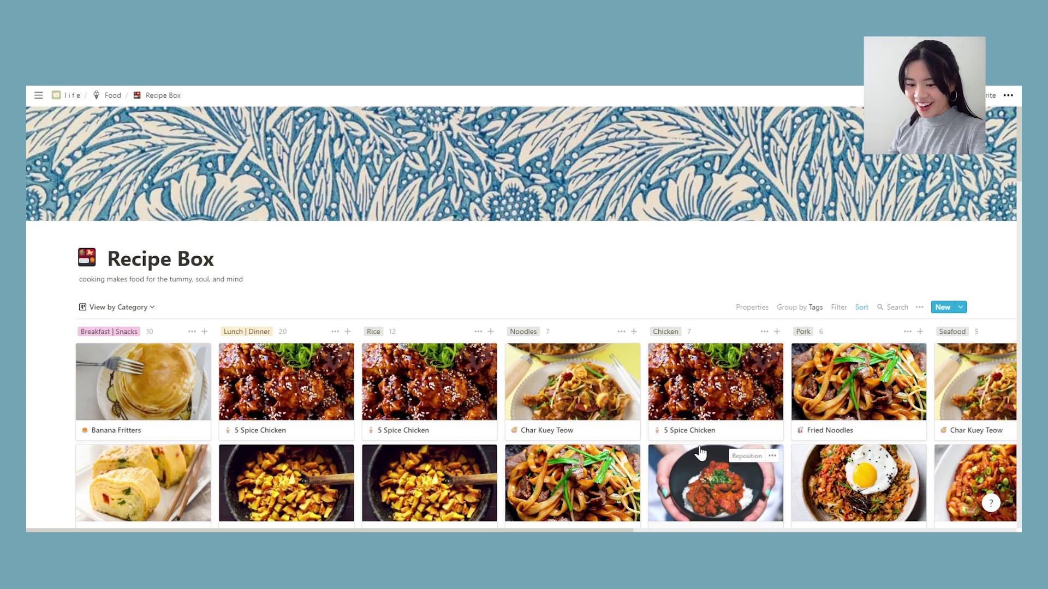
Step: Browse the Recipe Box board's recipe cards in the View by Category layout
scroll(701, 453, "down", 3)
scroll(701, 453, "down", 2)
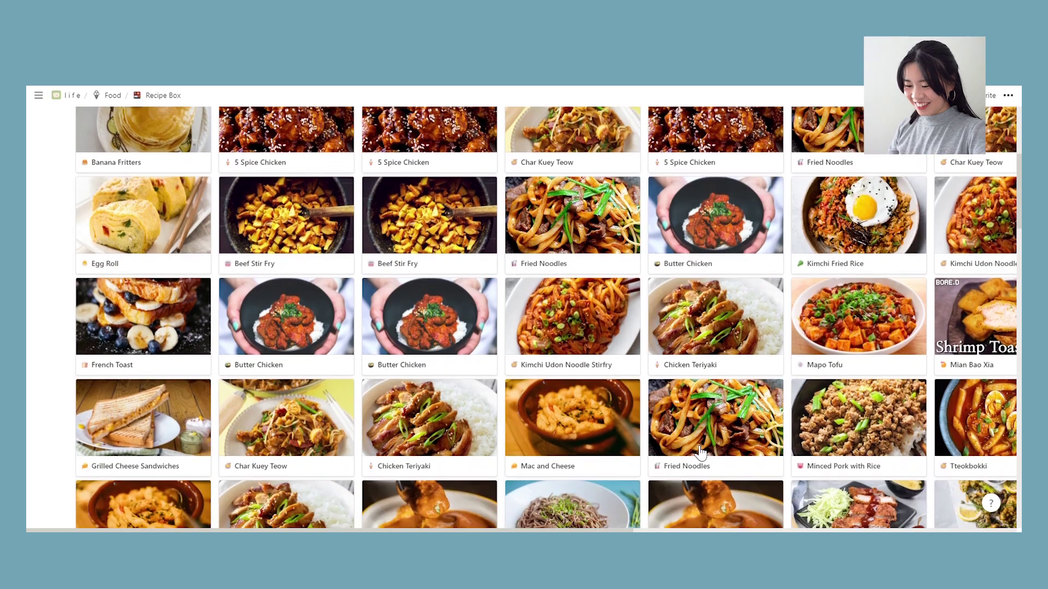
scroll(701, 453, "down", 3)
scroll(701, 453, "up", 5)
scroll(701, 453, "up", 3)
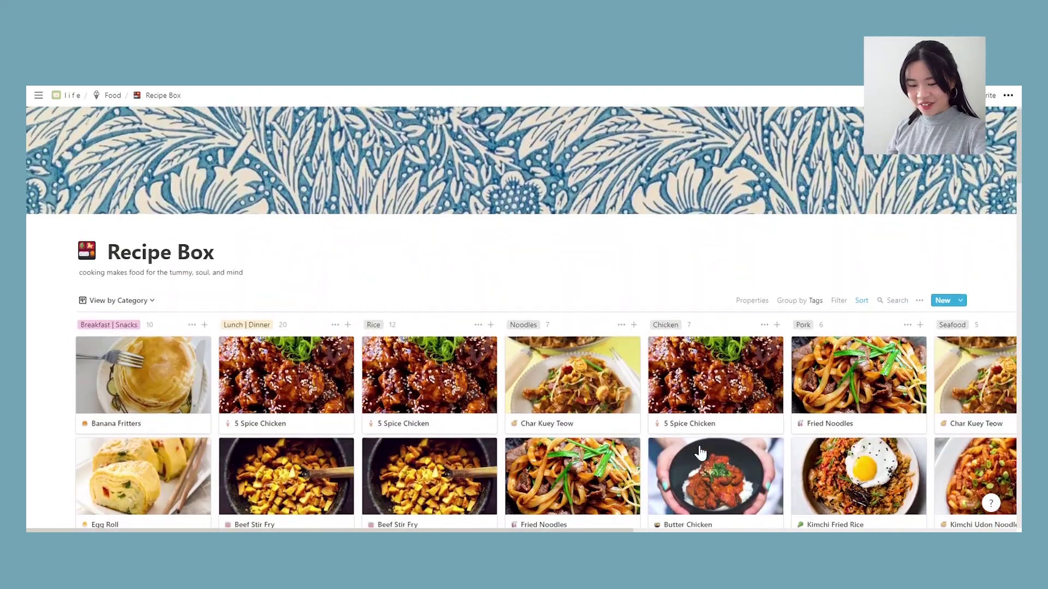
scroll(232, 240, "down", 2)
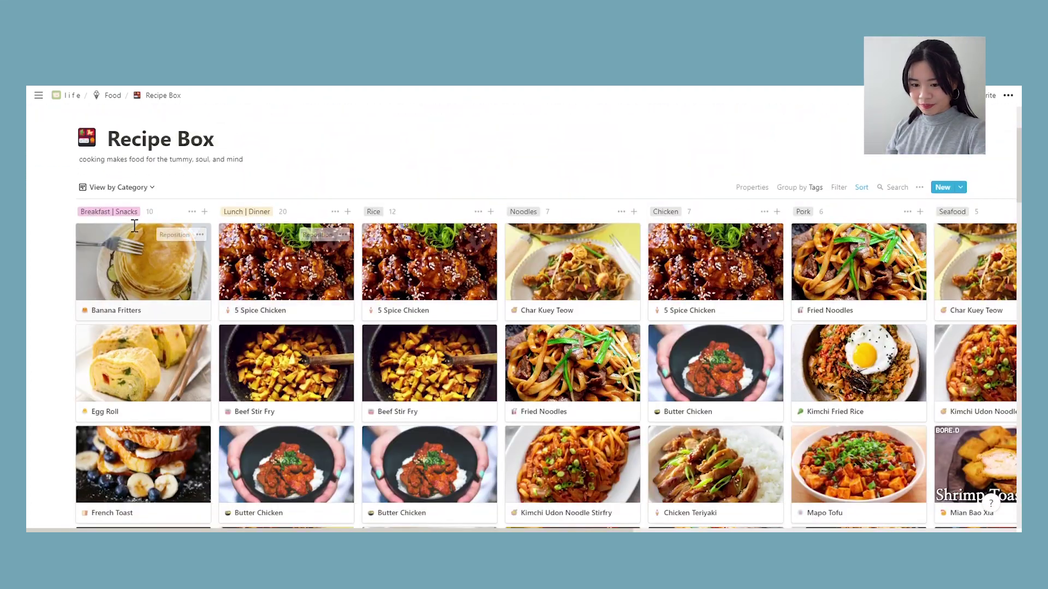
scroll(381, 334, "down", 1)
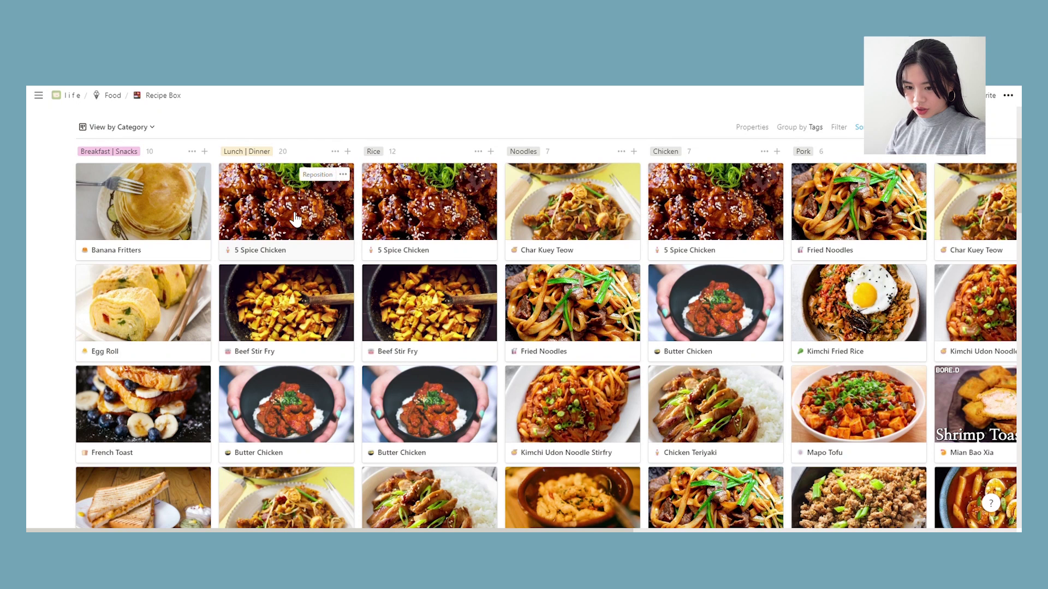
Step: Open the 5 Spice Chicken recipe, read its properties, prep, ingredients and instructions, and close it
left_click(294, 219)
scroll(557, 339, "down", 2)
scroll(557, 339, "up", 1)
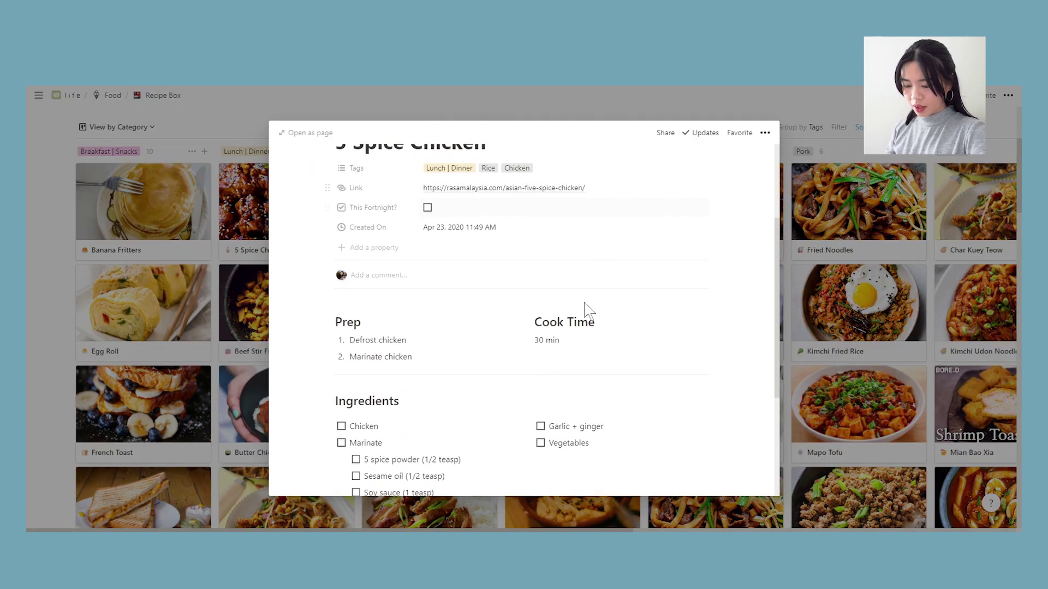
scroll(589, 309, "down", 3)
scroll(456, 362, "down", 1)
scroll(457, 362, "up", 5)
scroll(456, 363, "down", 5)
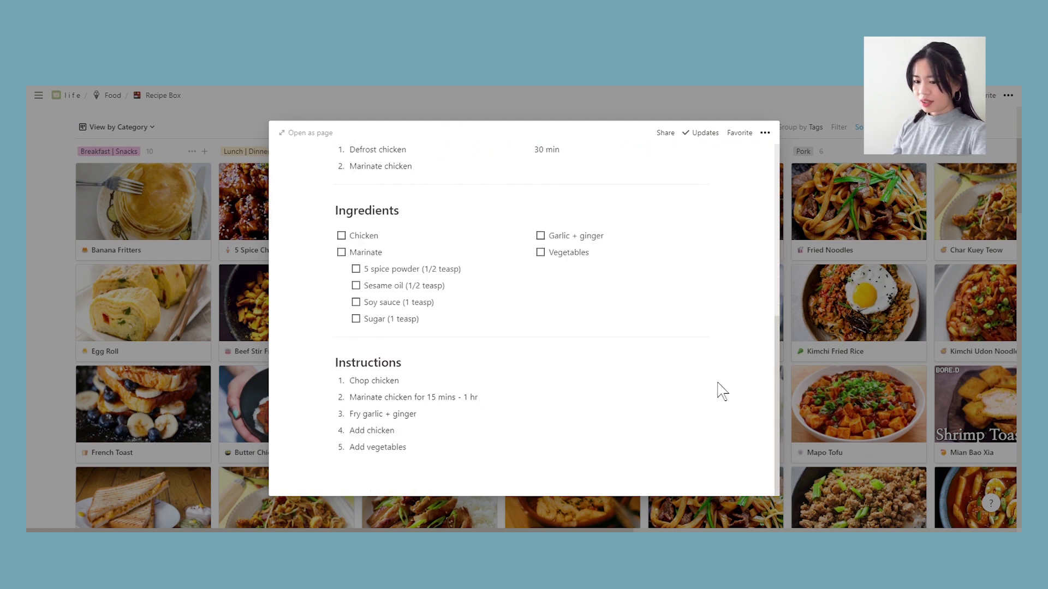
scroll(720, 391, "up", 6)
scroll(718, 390, "down", 4)
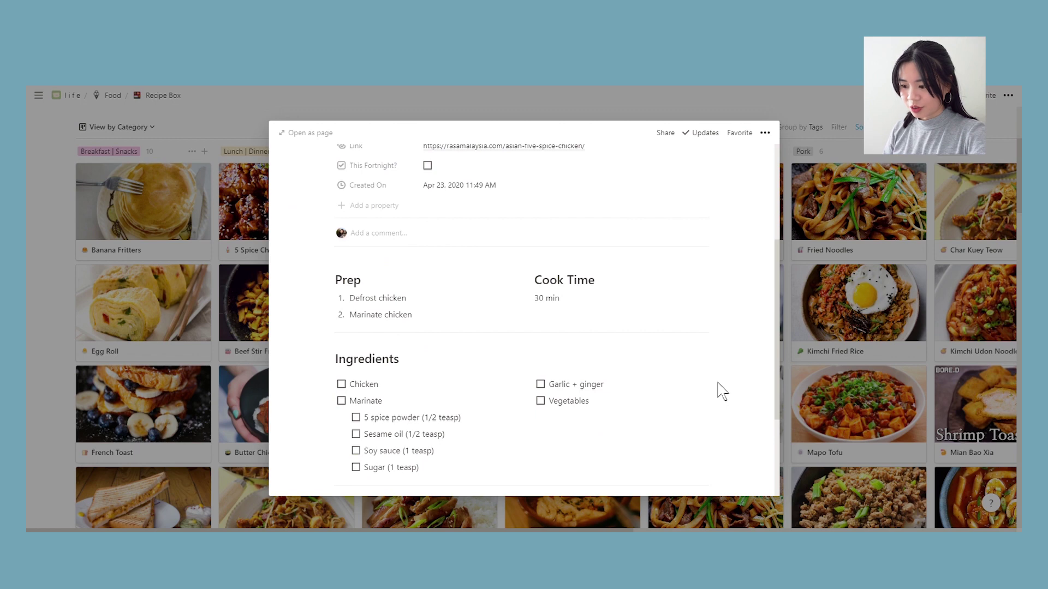
left_click(920, 367)
Step: Examine the Recipe Box's category columns across the full width of the board
scroll(615, 352, "up", 2)
scroll(616, 352, "down", 3)
scroll(616, 352, "down", 2)
scroll(870, 367, "right", 10)
scroll(873, 369, "left", 5)
scroll(874, 369, "left", 5)
scroll(714, 382, "down", 2)
scroll(714, 382, "up", 2)
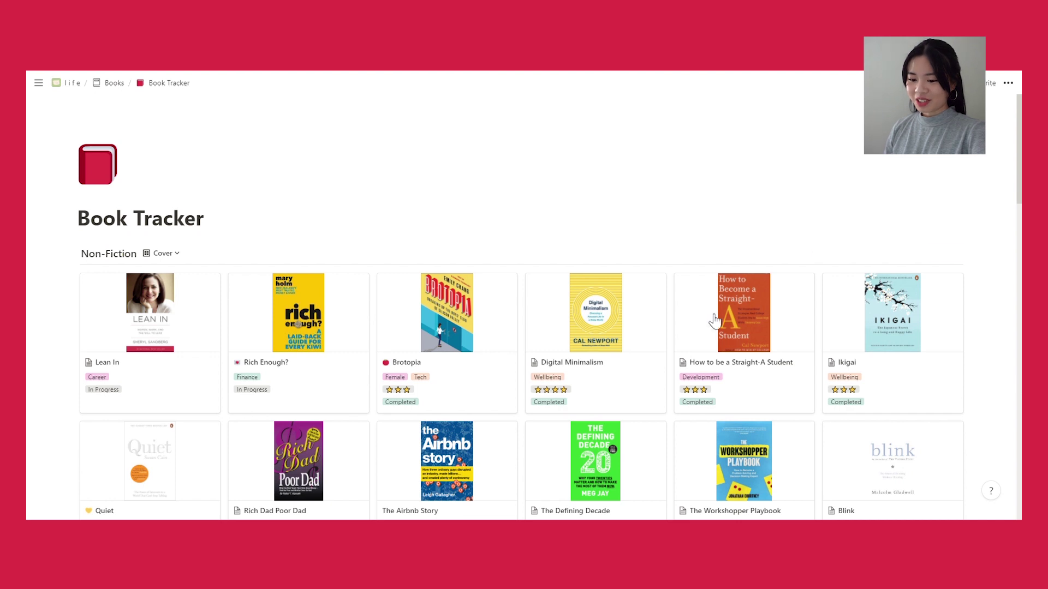
Step: Browse the Book Tracker's Non-Fiction gallery, checking the books' genres, star ratings and reading statuses
scroll(555, 289, "down", 2)
scroll(556, 289, "down", 2)
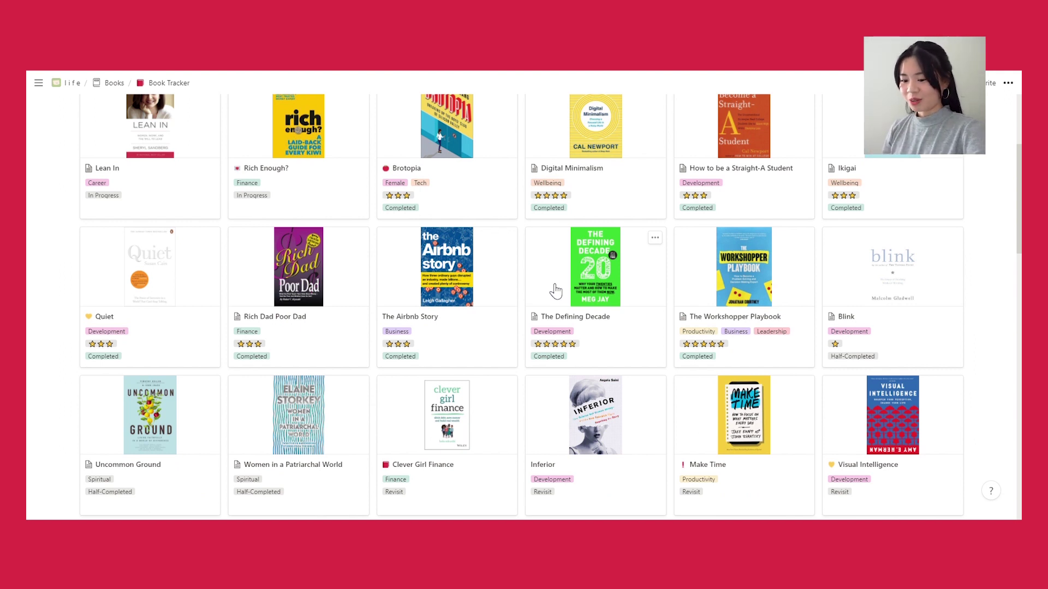
scroll(555, 290, "up", 4)
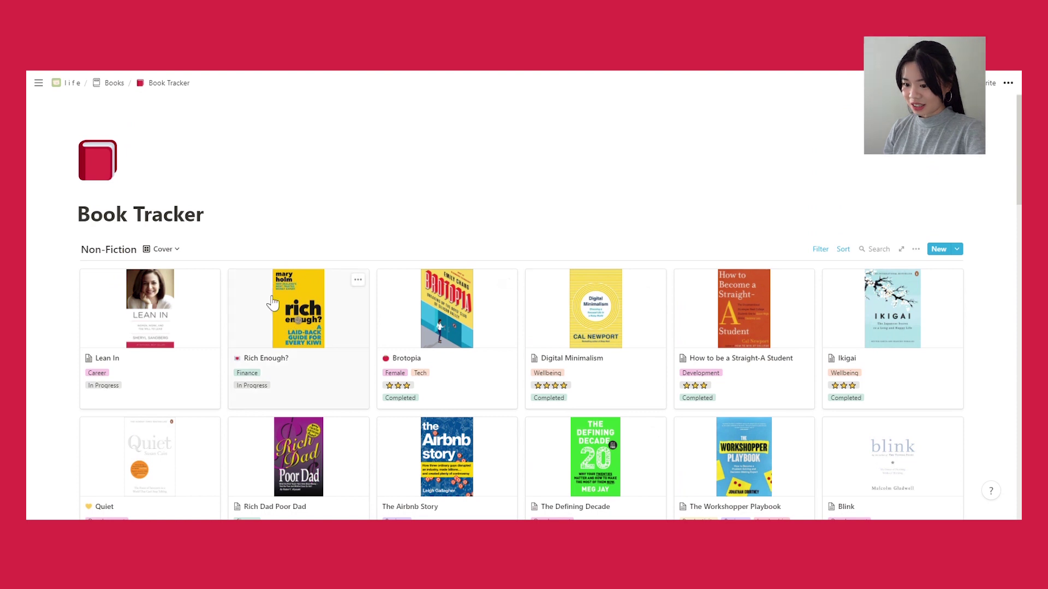
scroll(666, 374, "down", 5)
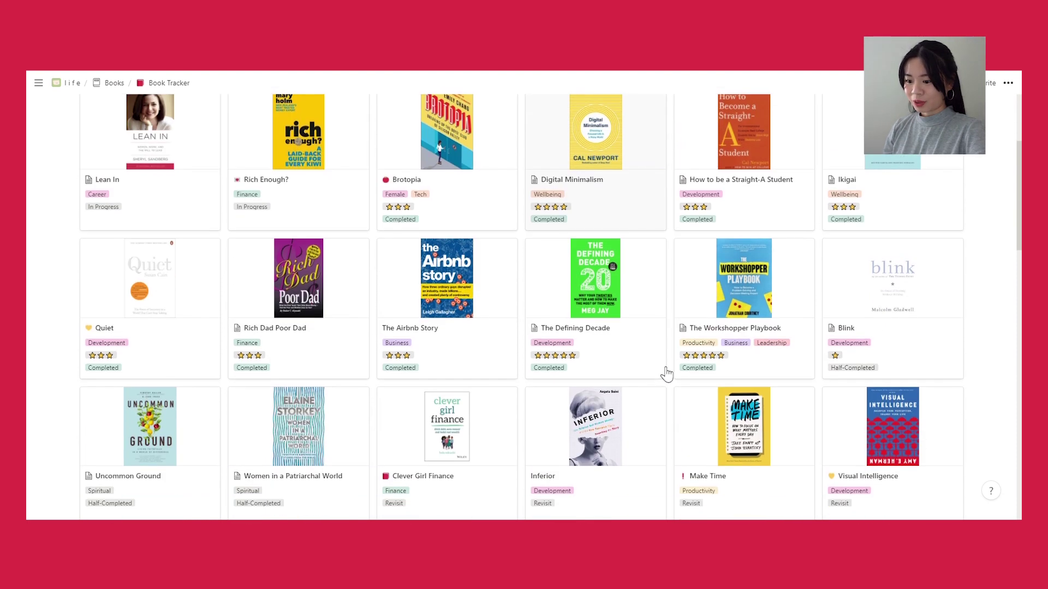
scroll(666, 374, "up", 5)
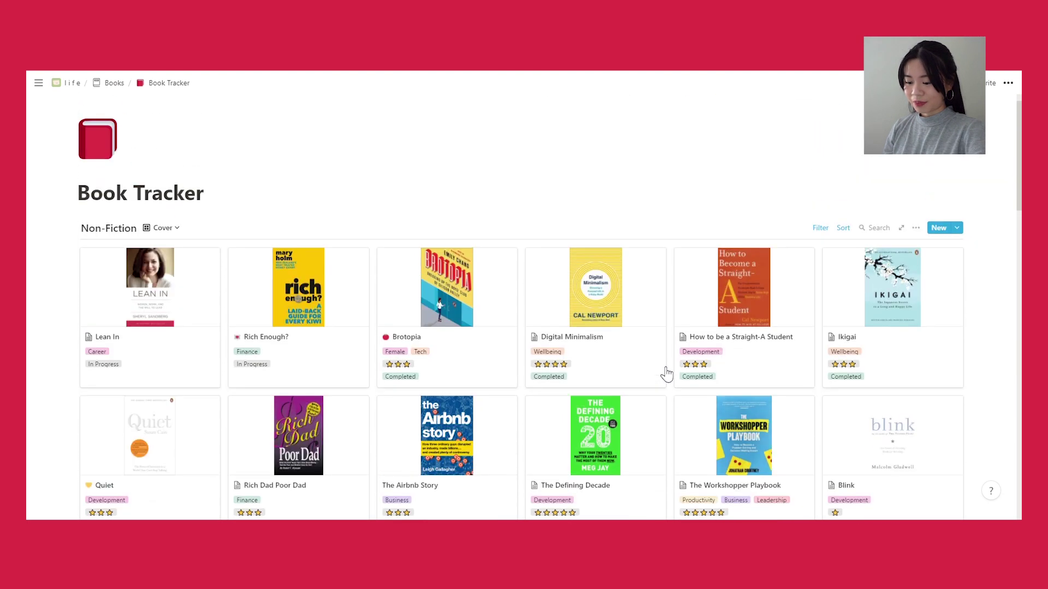
Step: Open the Digital Minimalism book entry and read its properties, table of contents and chapter notes
left_click(604, 317)
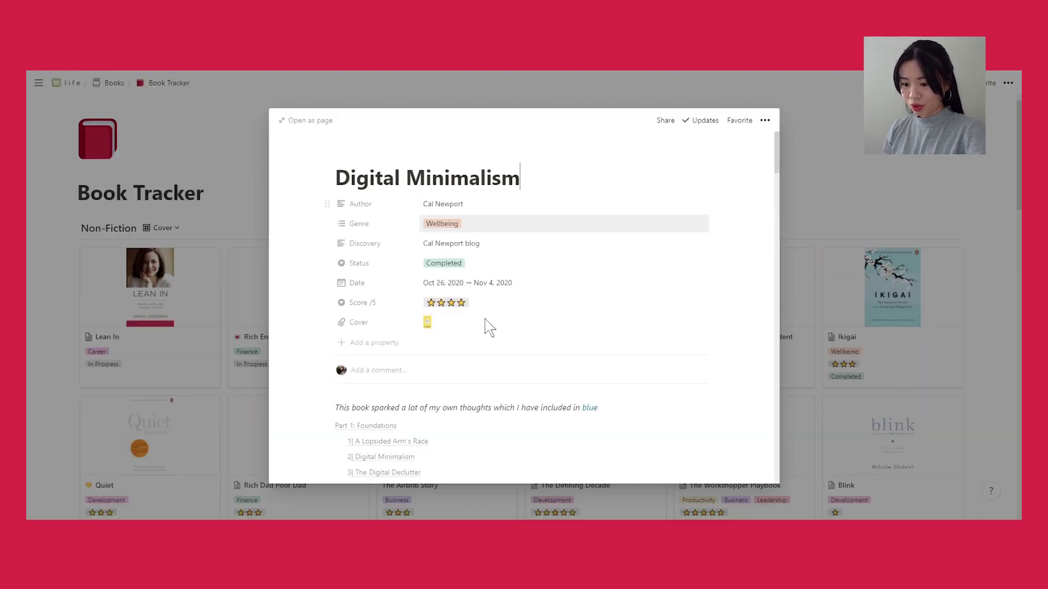
scroll(498, 335, "down", 3)
scroll(484, 429, "down", 15)
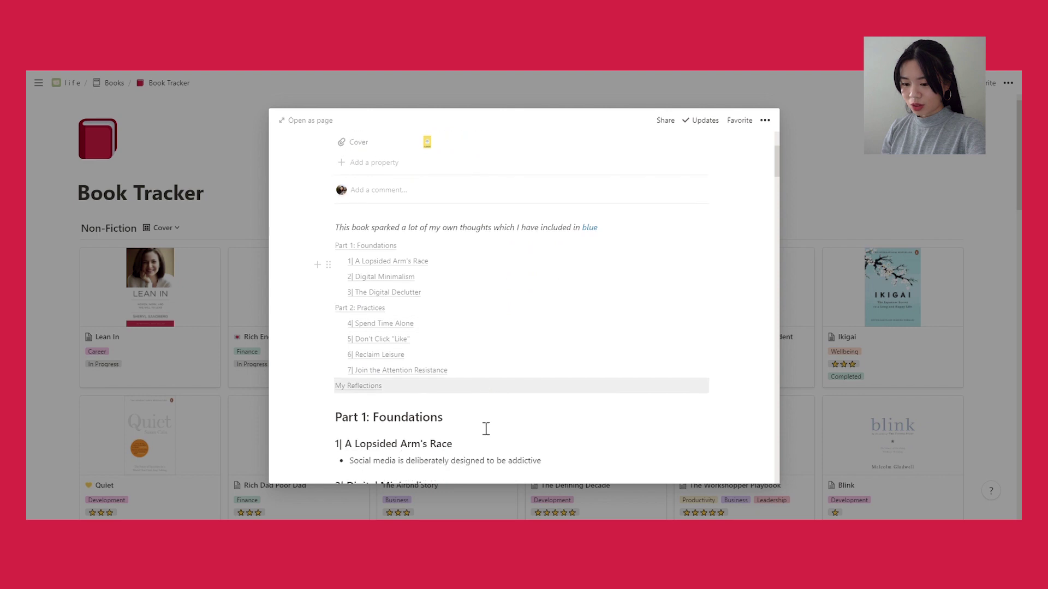
scroll(486, 432, "down", 15)
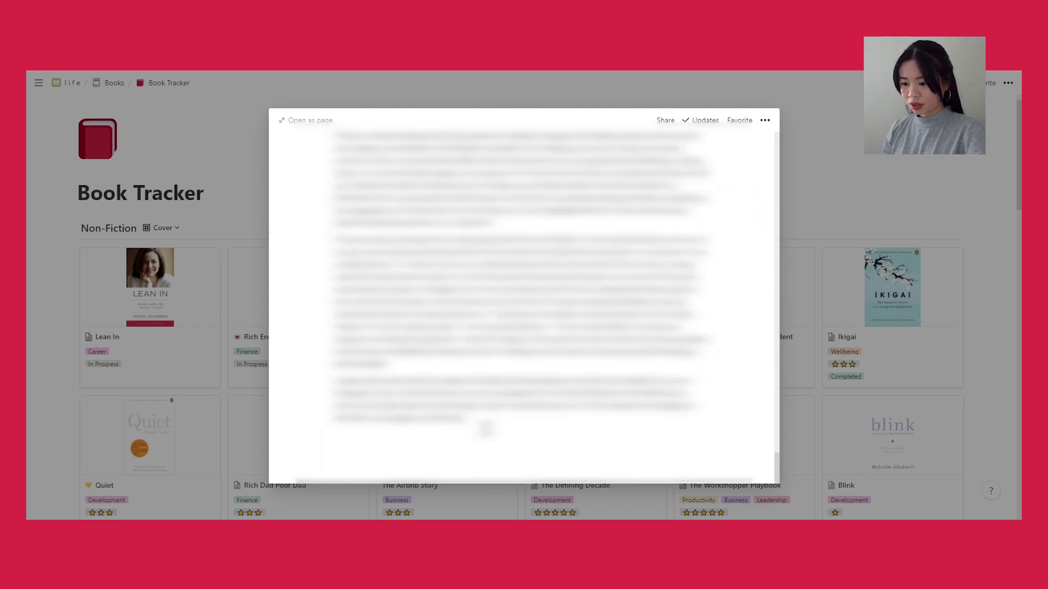
scroll(485, 429, "up", 10)
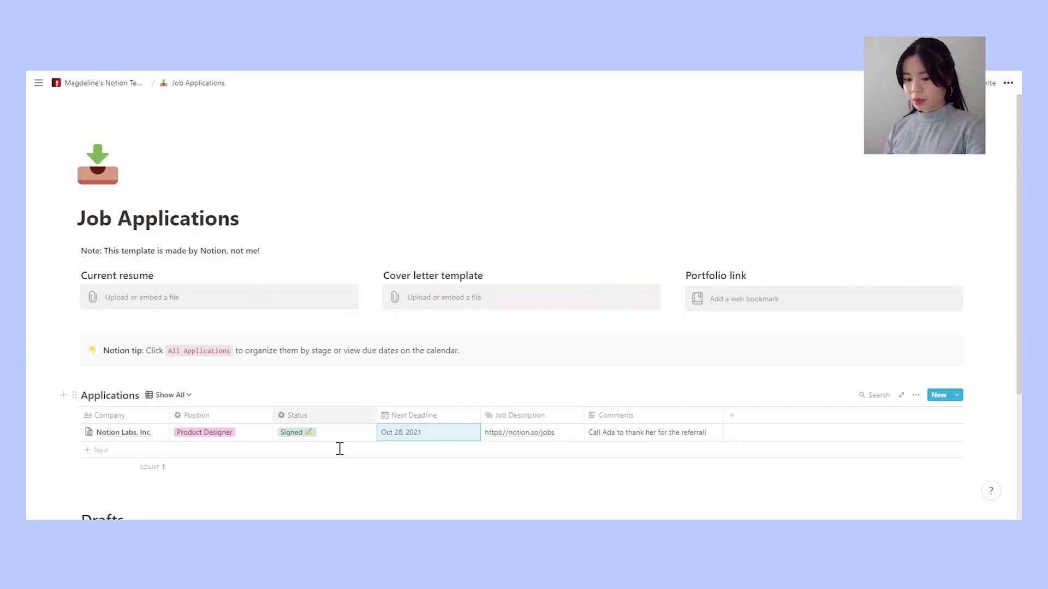
Step: Examine the Job Applications template's resume, cover letter and portfolio sections, Applications table and Drafts area
scroll(384, 453, "down", 1)
scroll(384, 452, "up", 1)
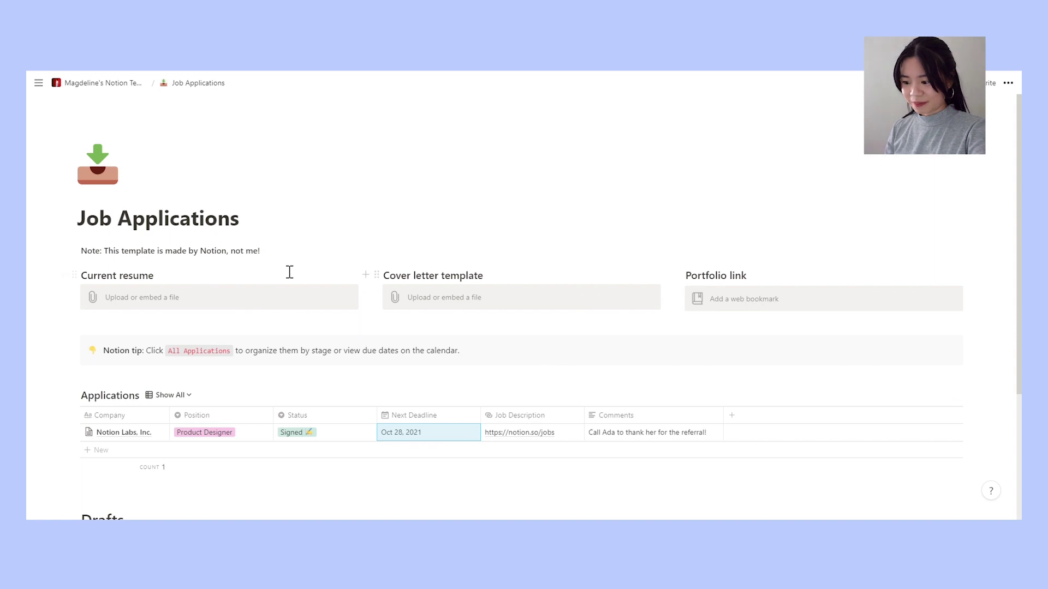
scroll(706, 407, "down", 3)
scroll(706, 406, "up", 3)
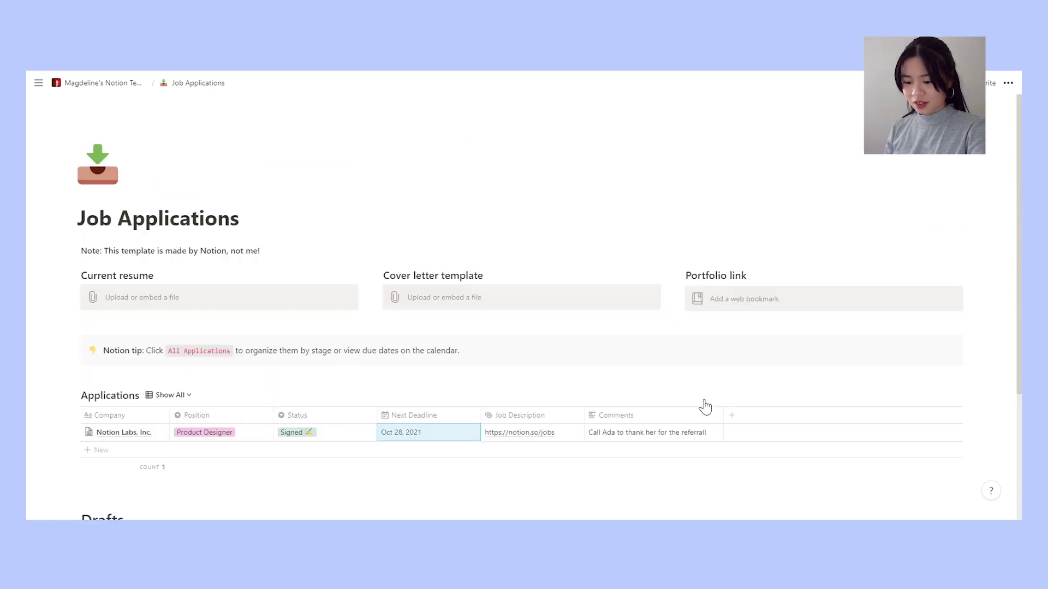
scroll(706, 407, "down", 2)
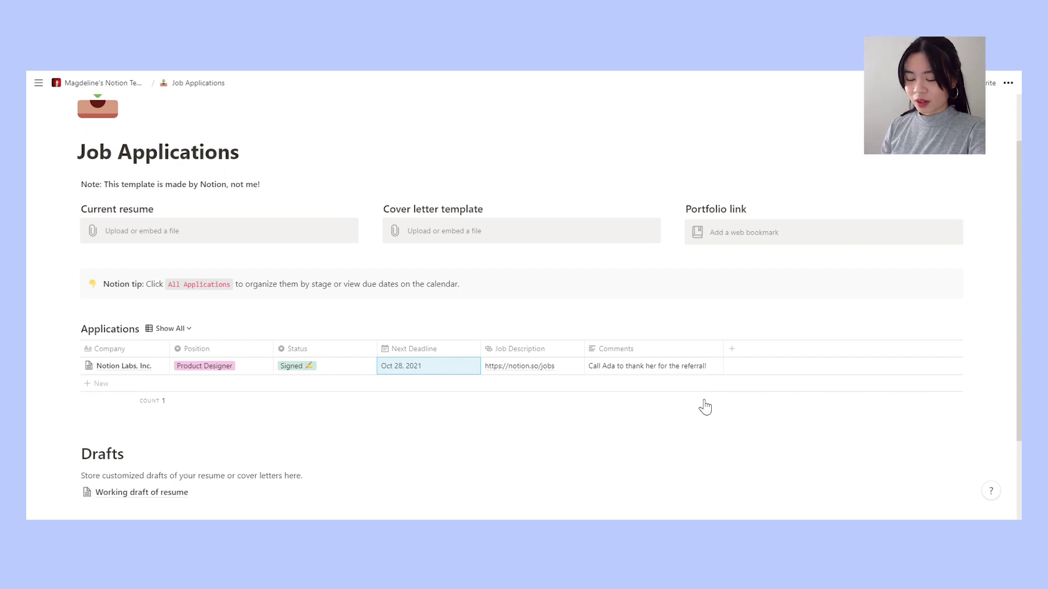
scroll(705, 407, "down", 2)
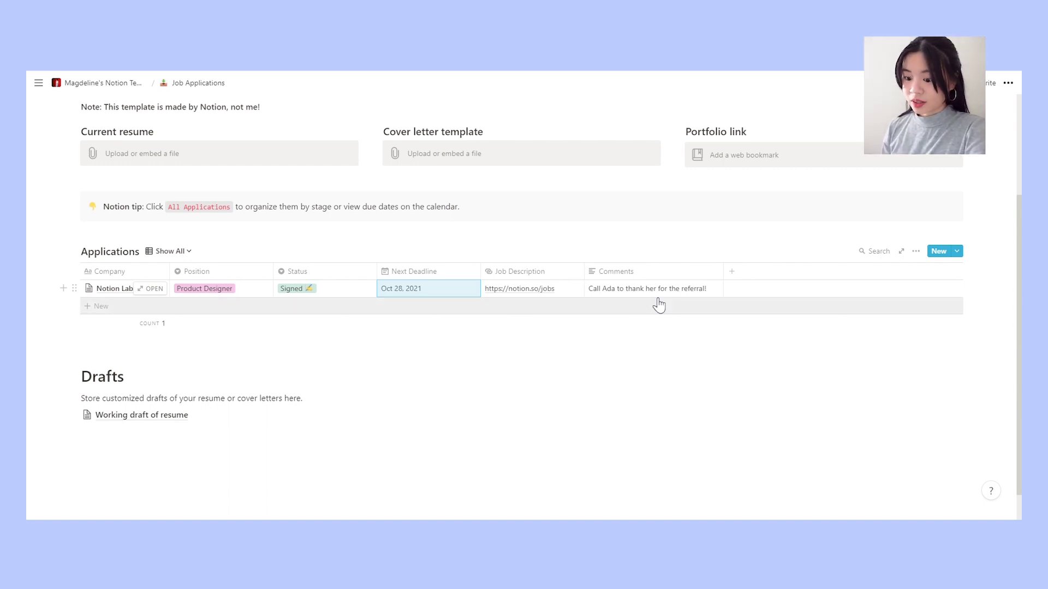
Step: Set a reminder of 1 week before on the Next Deadline date of the Notion Labs, Inc. application
left_click(457, 299)
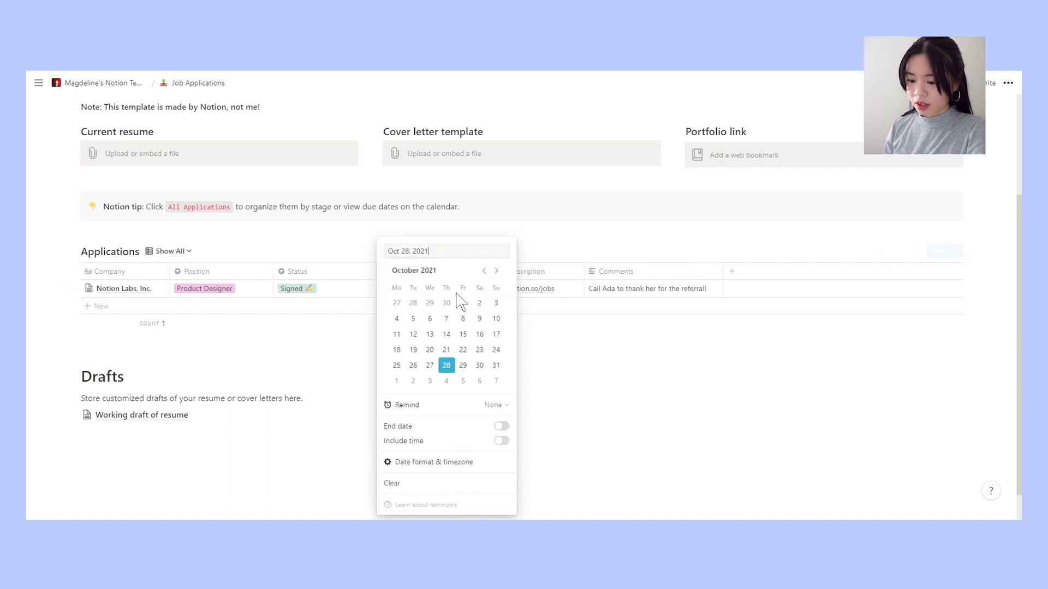
left_click(502, 406)
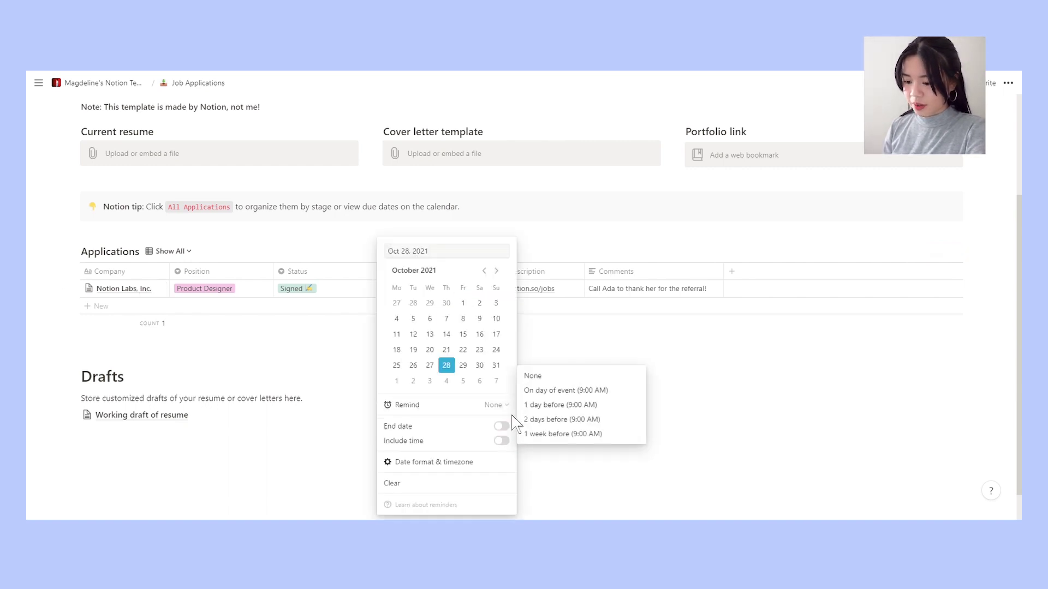
left_click(567, 437)
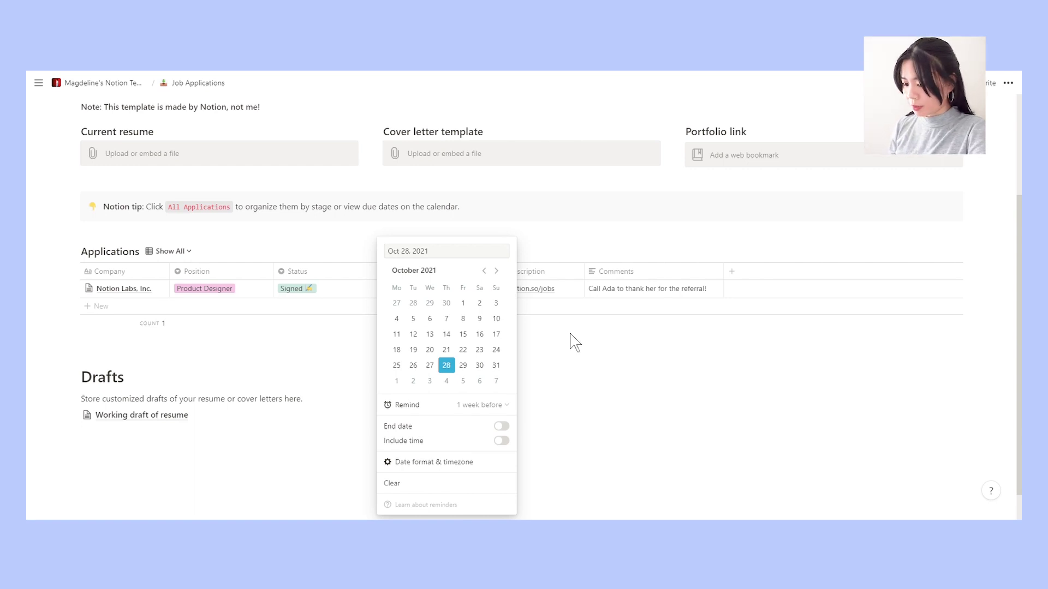
key("Escape")
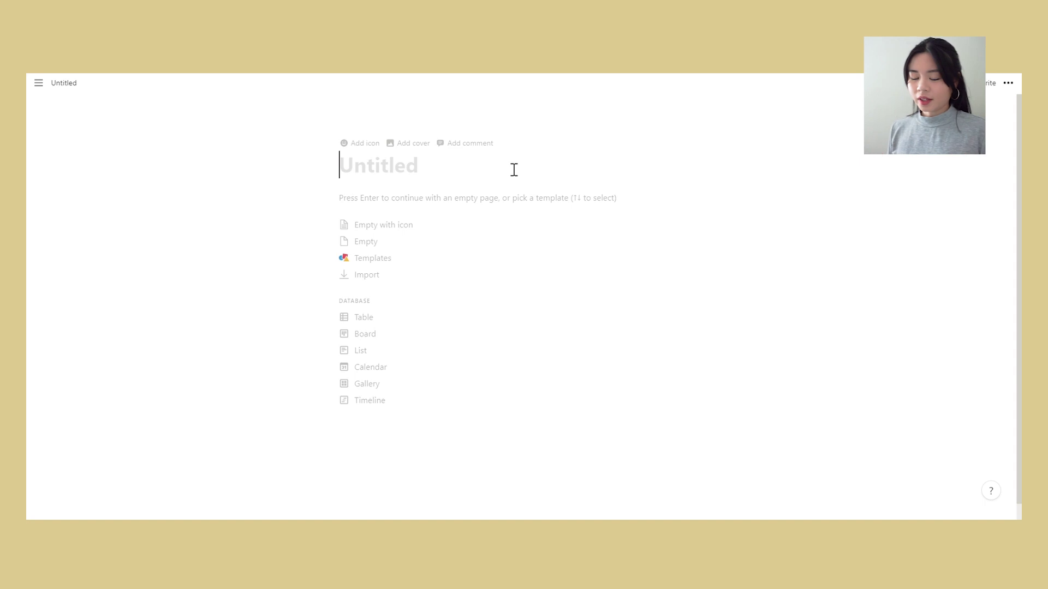
Step: Title the new page "Tutorial" and give it a blue puzzle piece icon and a blue floral pattern cover
type("Tutorial")
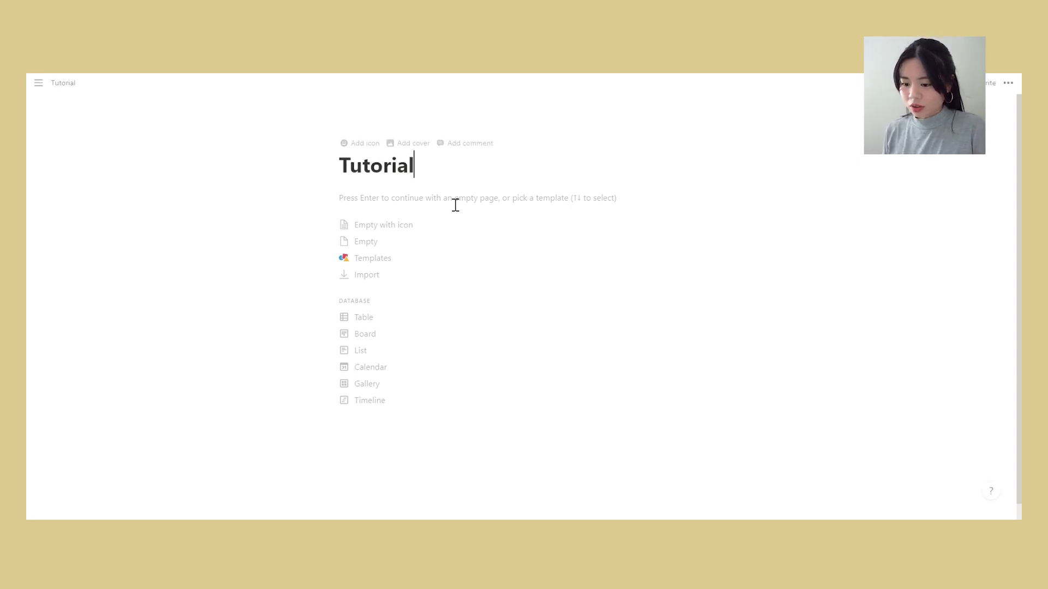
left_click(360, 147)
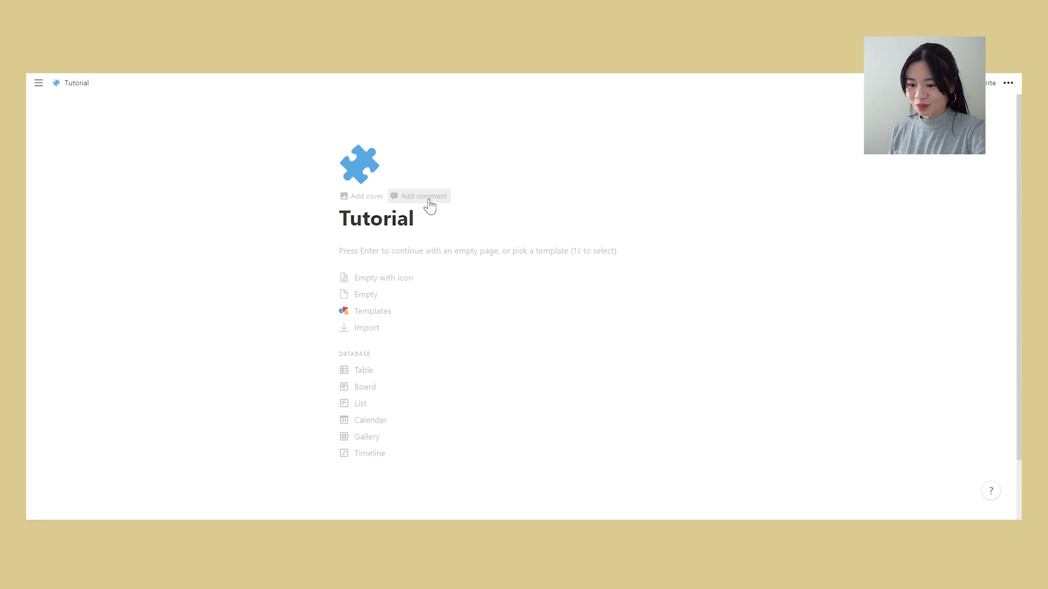
left_click(364, 196)
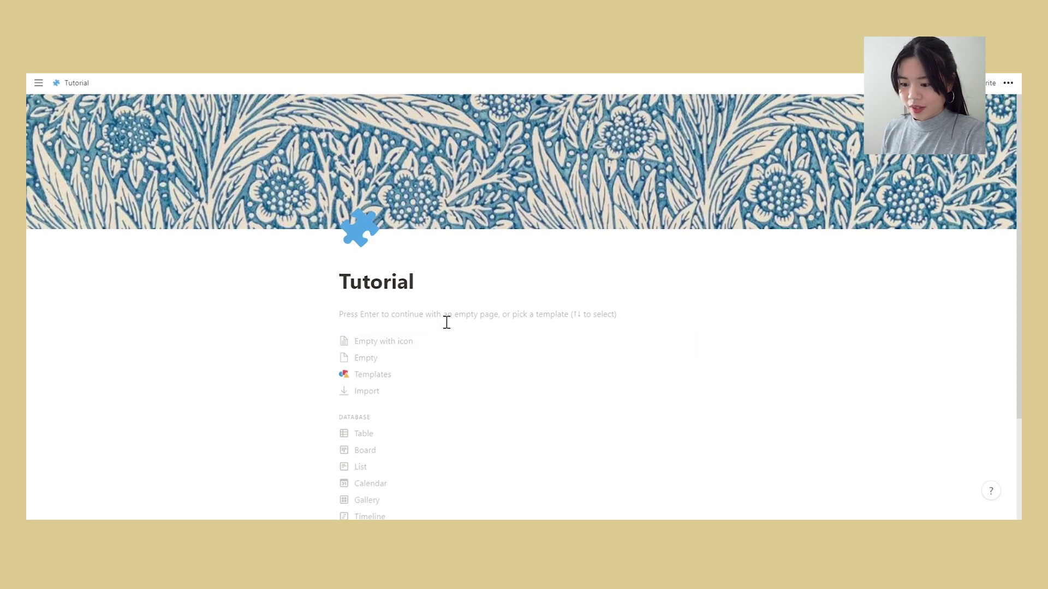
Step: Open the template gallery from the Tutorial page and preview the Personal Home and Goals templates
scroll(453, 305, "down", 2)
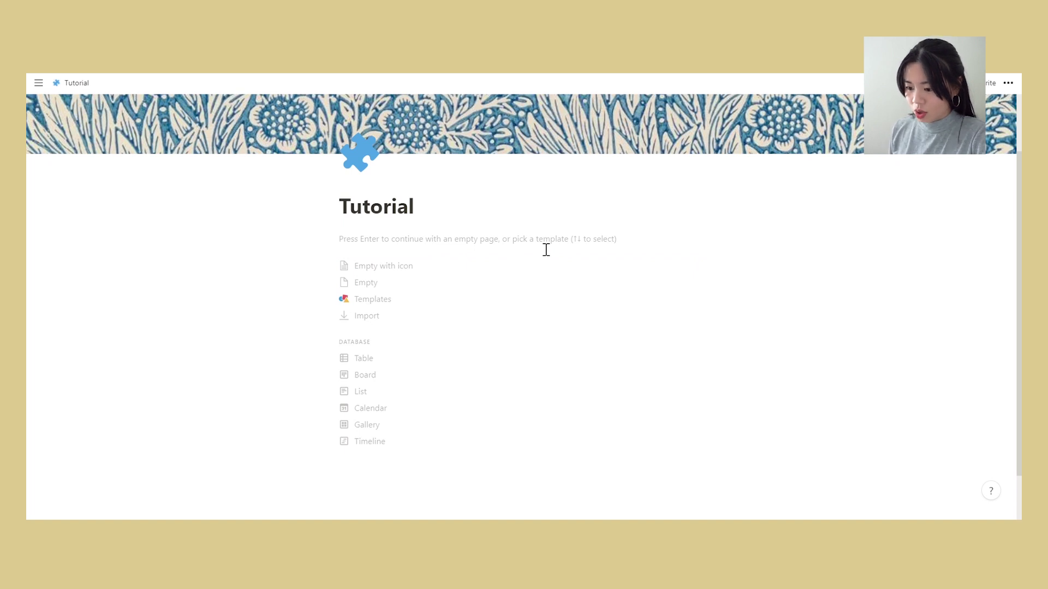
left_click(401, 308)
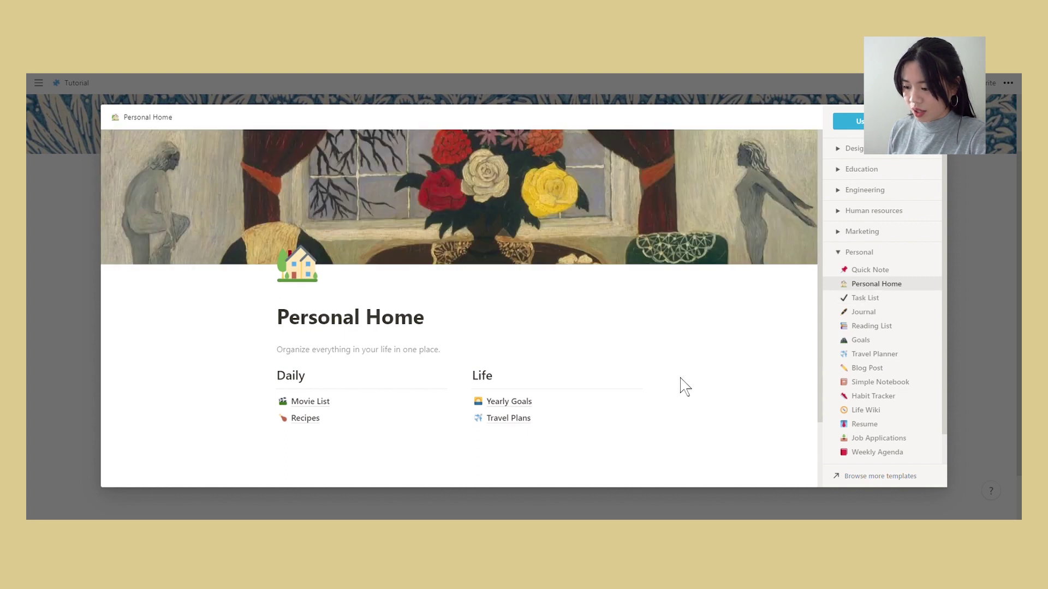
scroll(685, 387, "down", 2)
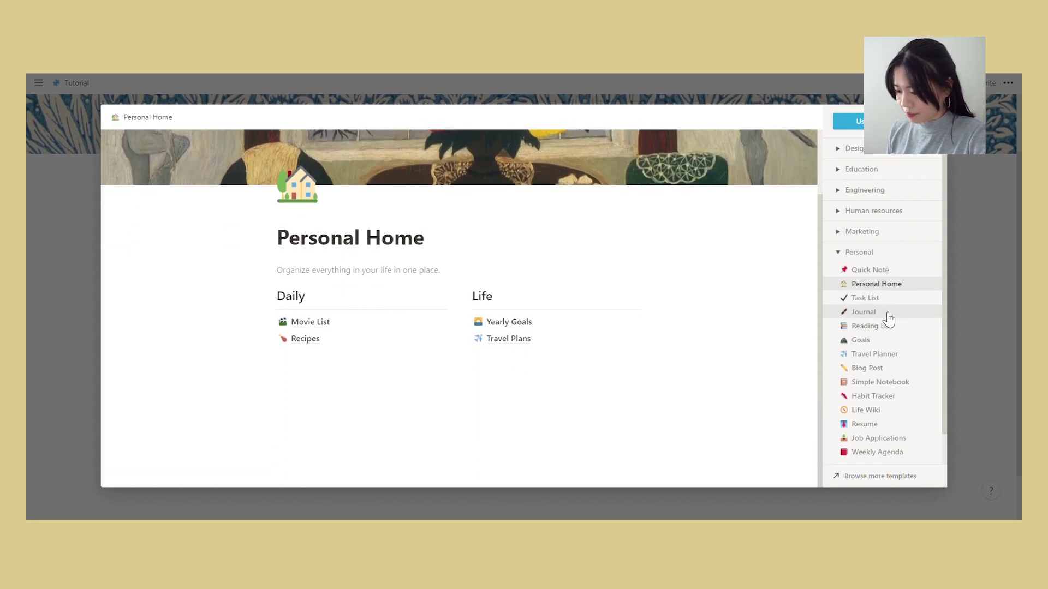
left_click(896, 345)
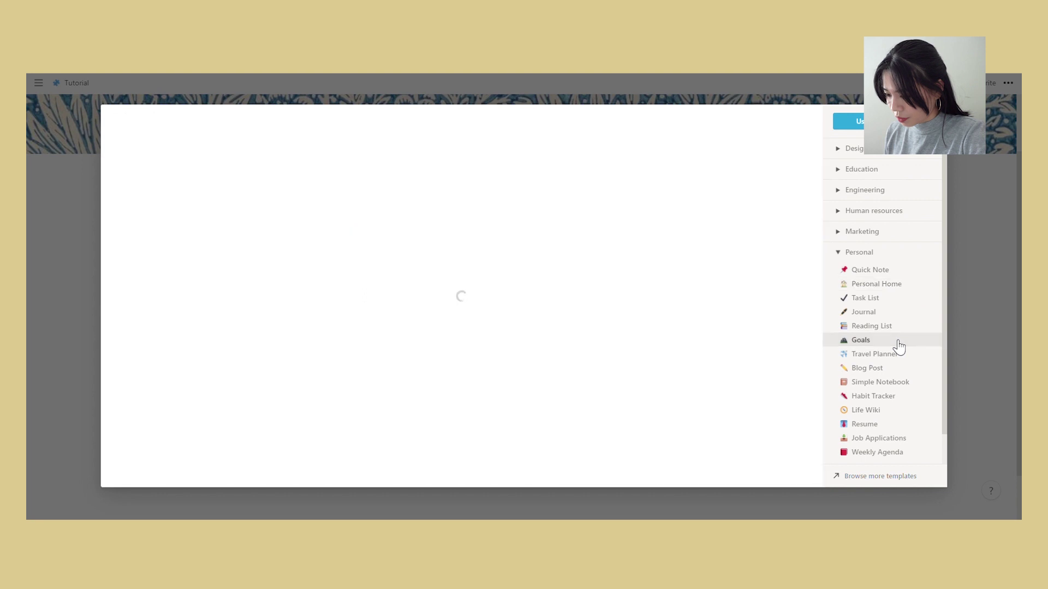
scroll(734, 361, "down", 2)
scroll(734, 360, "up", 2)
scroll(895, 338, "down", 1)
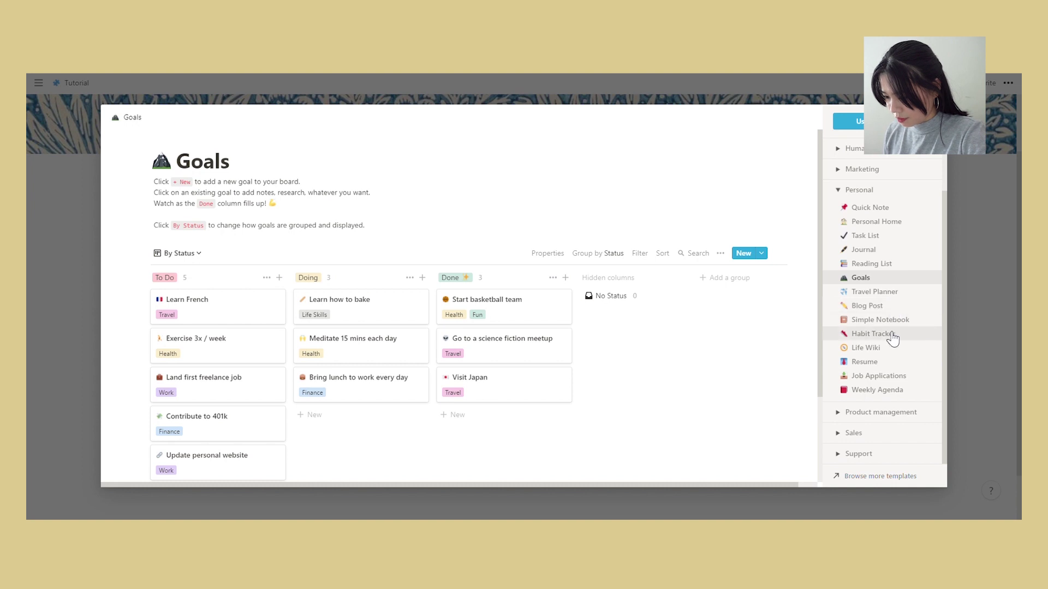
Step: Preview the Habit Tracker template's daily checkbox table, and close the template gallery without using a template
left_click(891, 334)
scroll(676, 380, "down", 2)
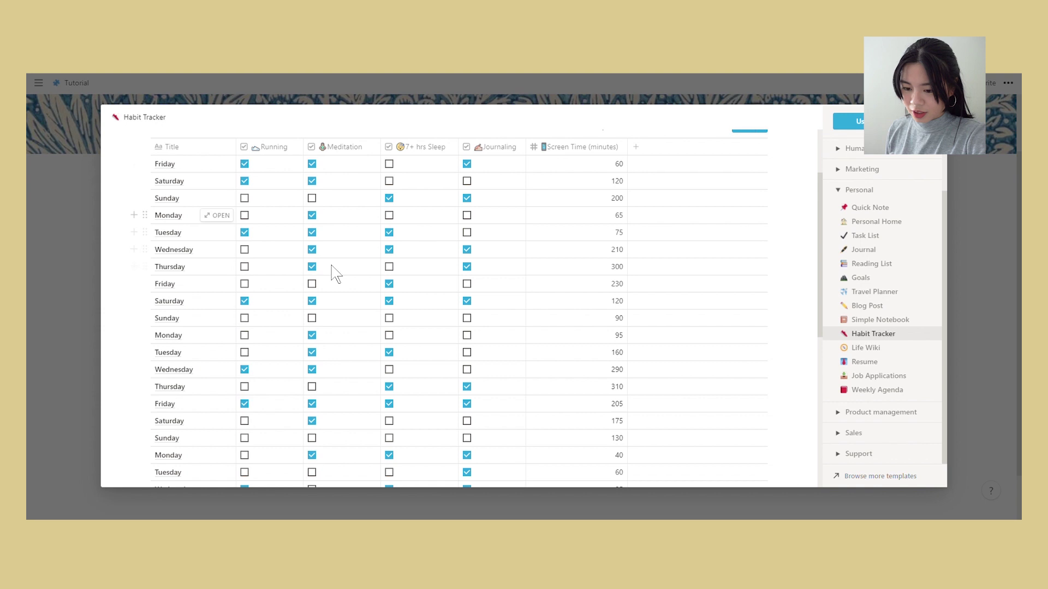
scroll(502, 330, "up", 2)
scroll(568, 407, "down", 5)
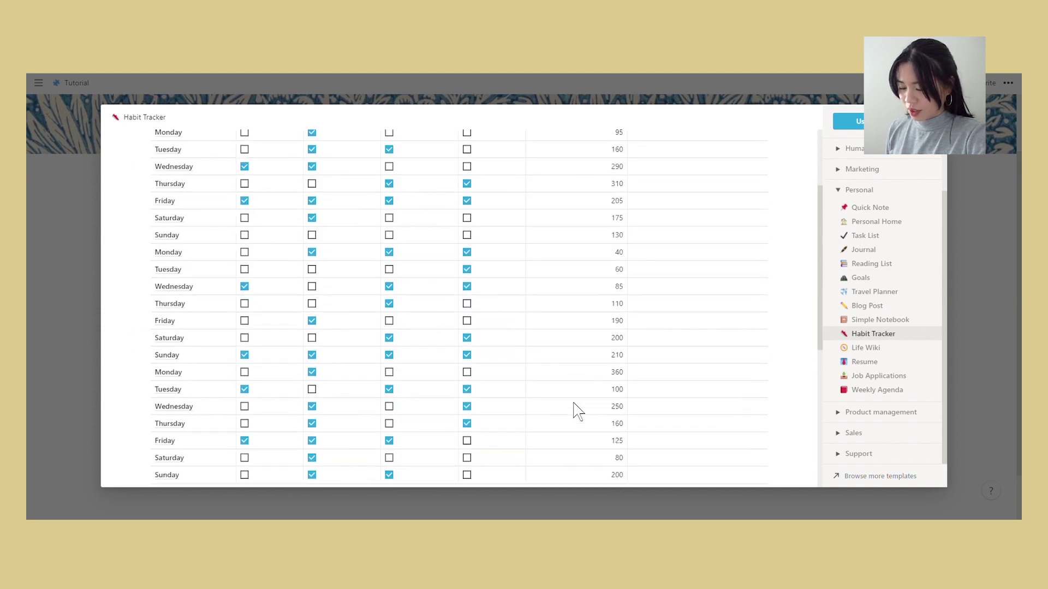
scroll(573, 409, "up", 5)
left_click(993, 346)
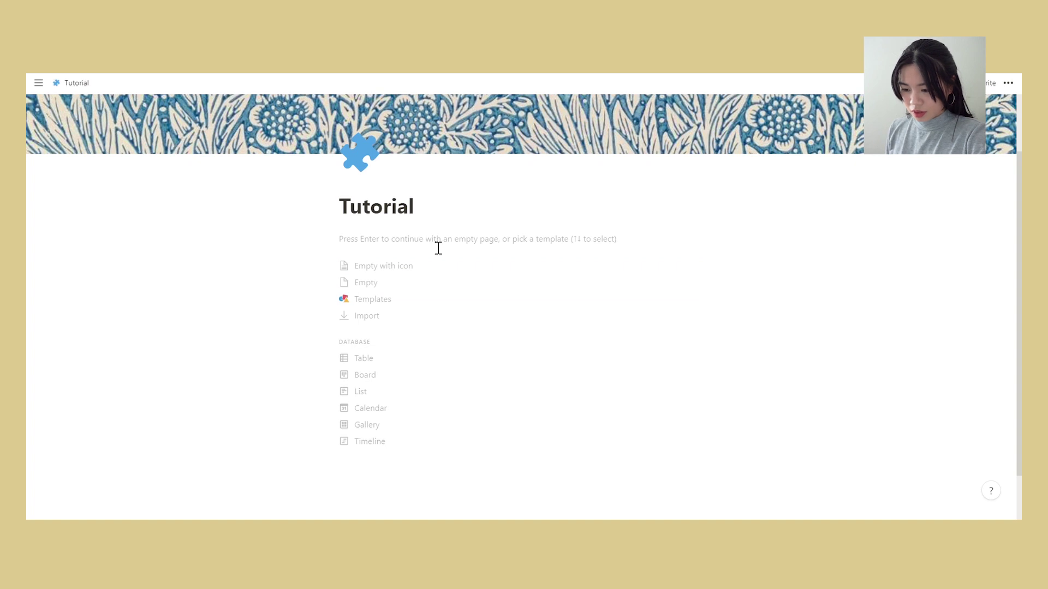
Step: Continue the Tutorial page as an empty page and browse the block types available for its first line
left_click(449, 217)
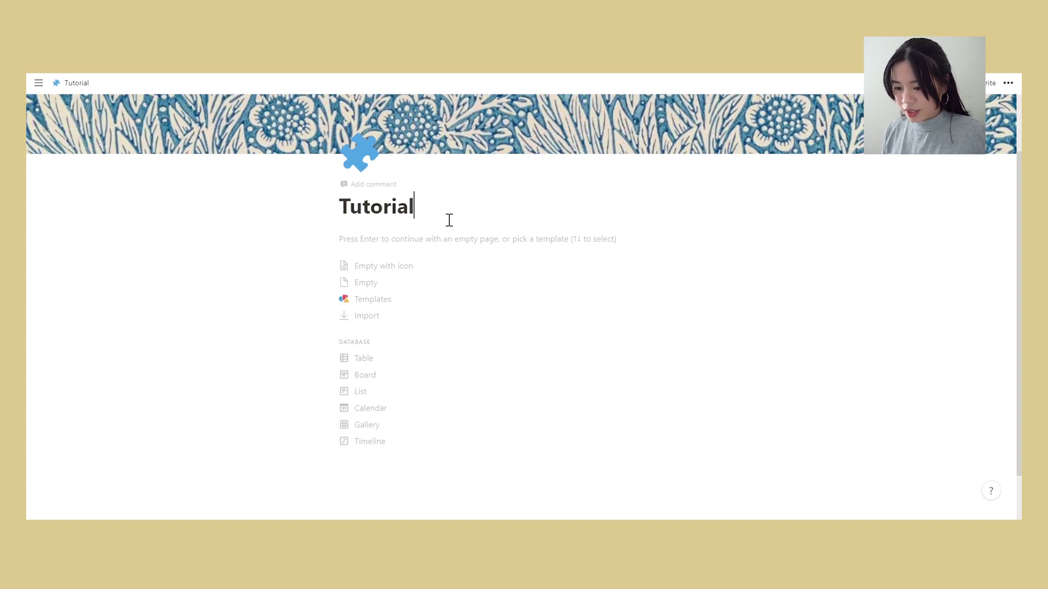
key("Return")
type("/")
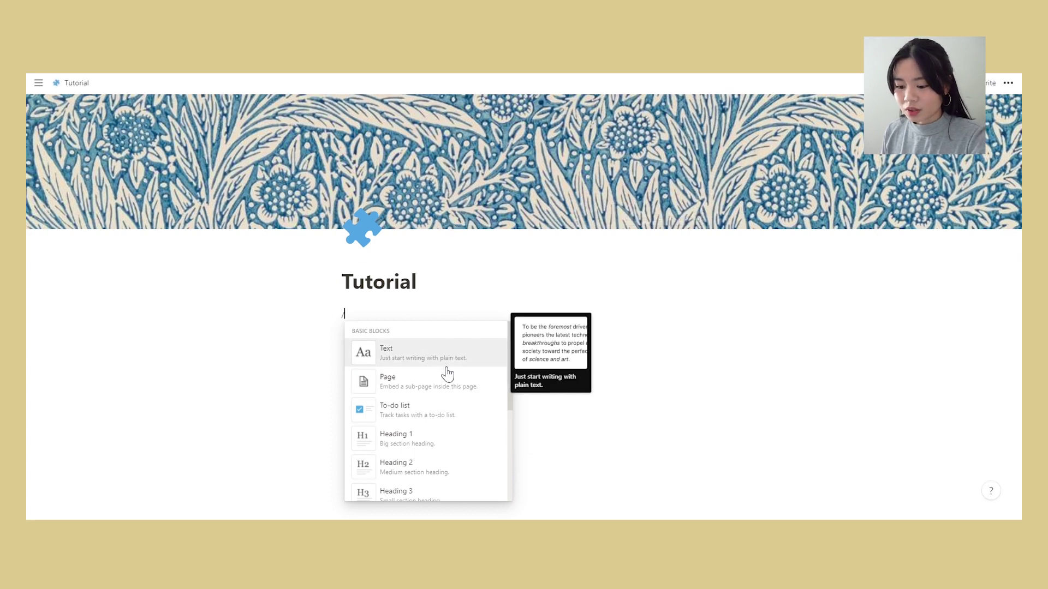
scroll(447, 421, "down", 3)
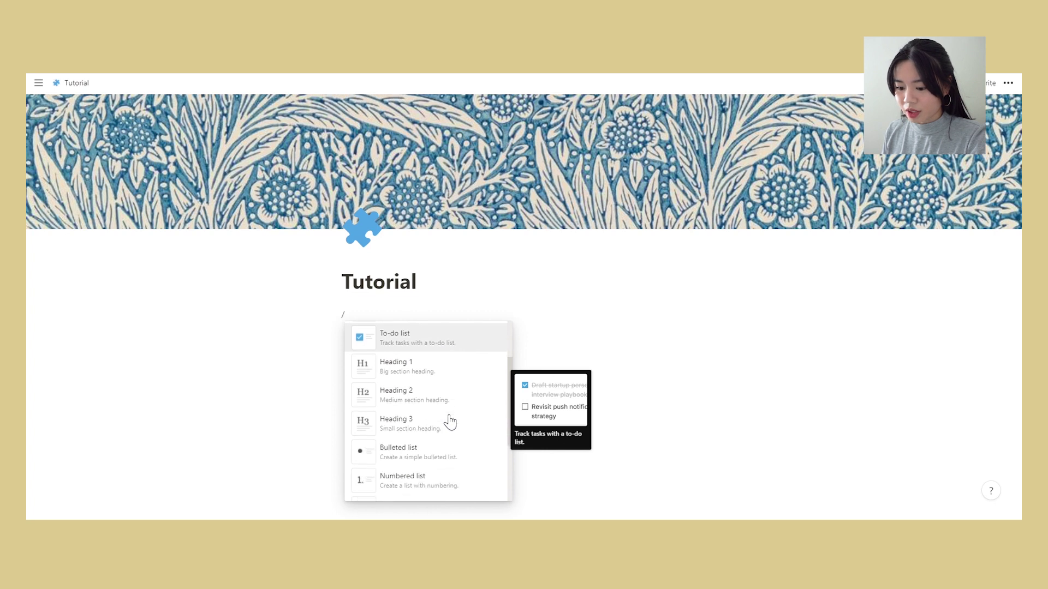
scroll(448, 421, "down", 10)
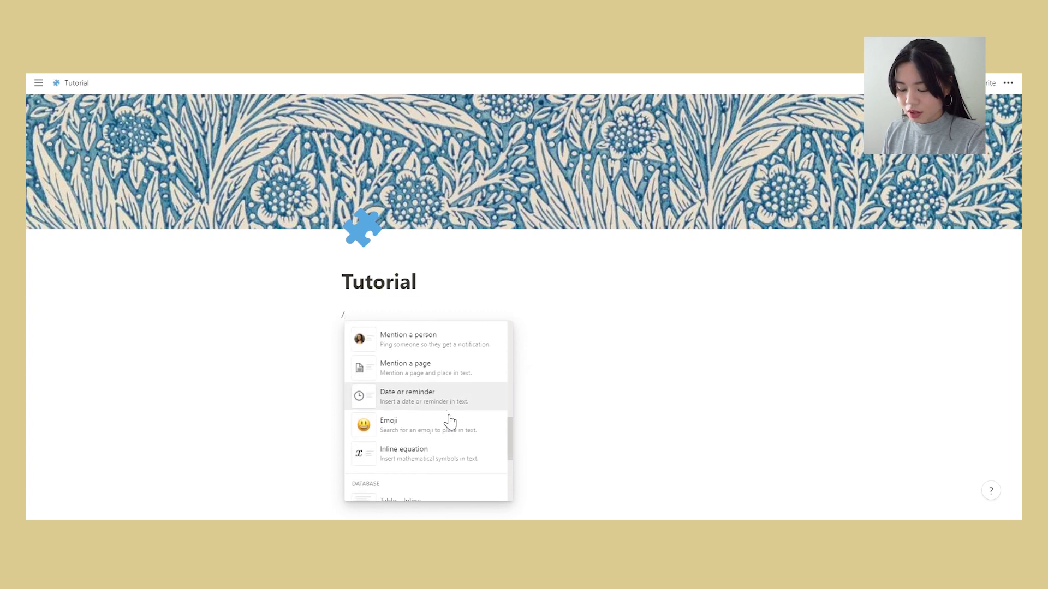
scroll(448, 421, "down", 3)
scroll(449, 420, "up", 15)
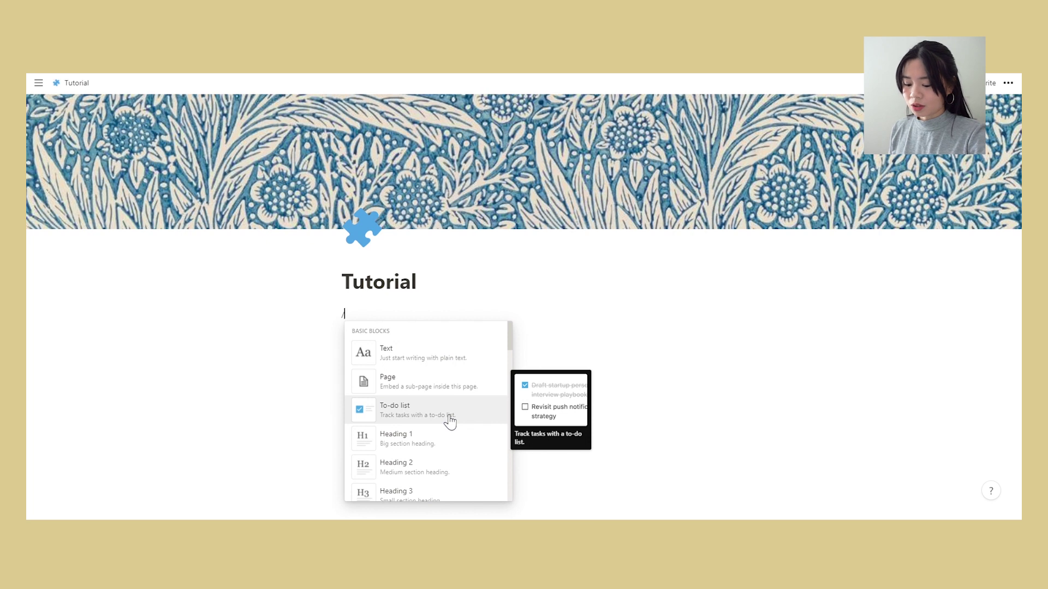
Step: Insert a Heading 3 block on the page's first line reading "G O A L S"
type("h3")
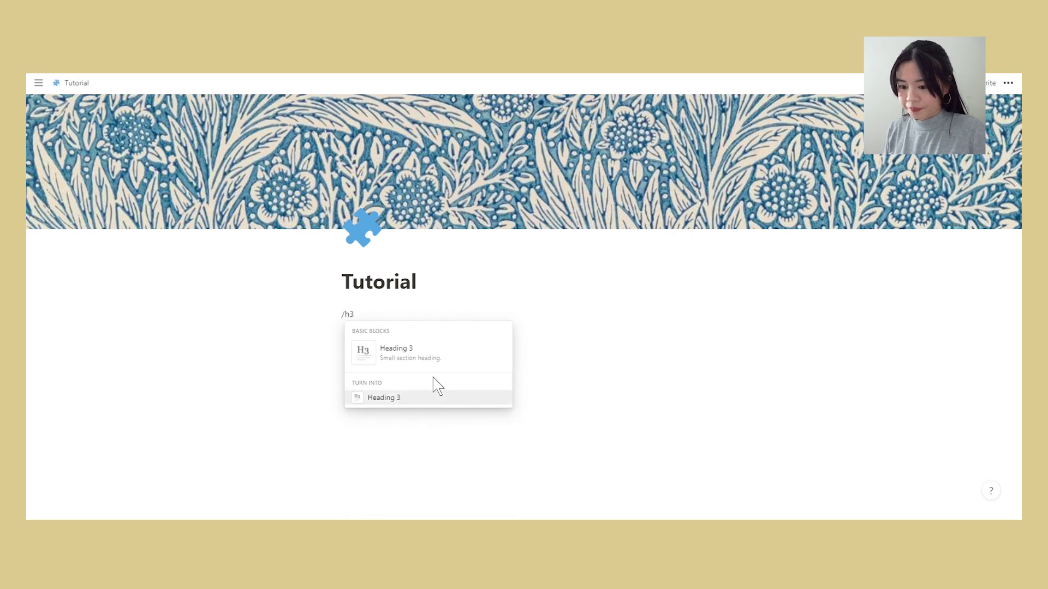
left_click(430, 360)
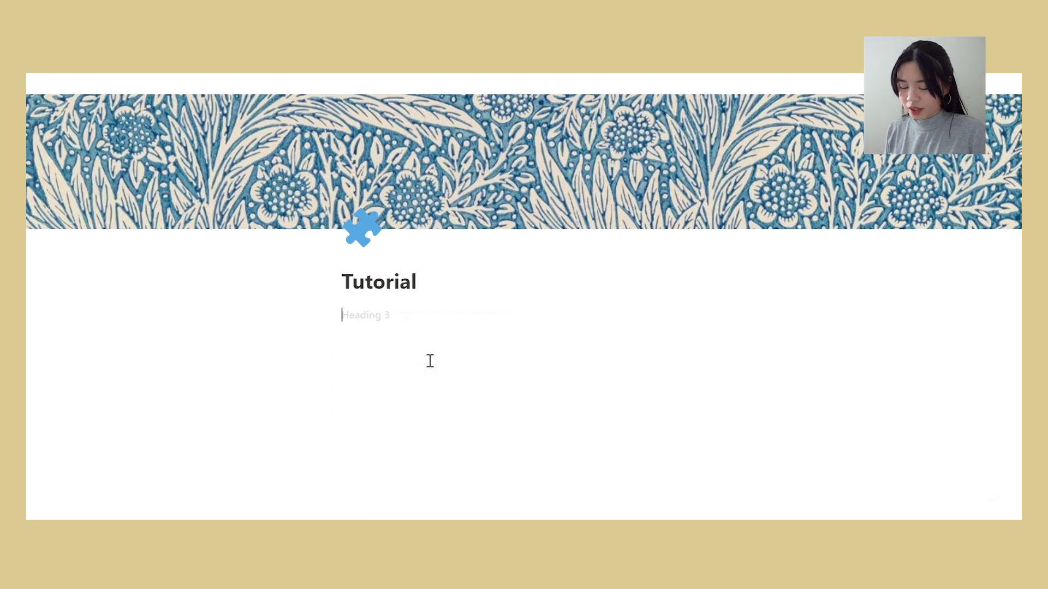
type("G ")
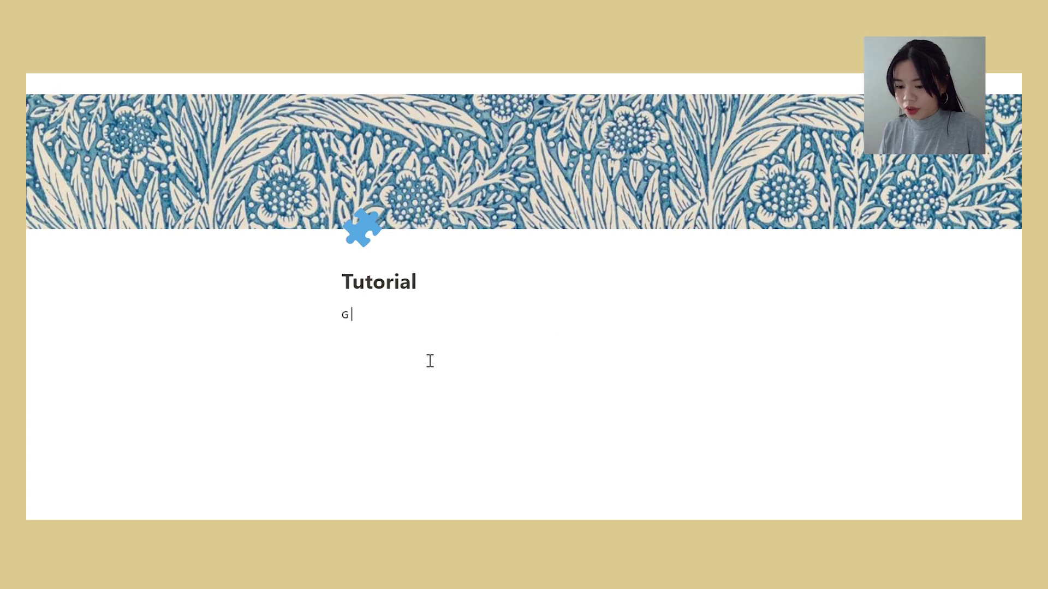
type("O A L")
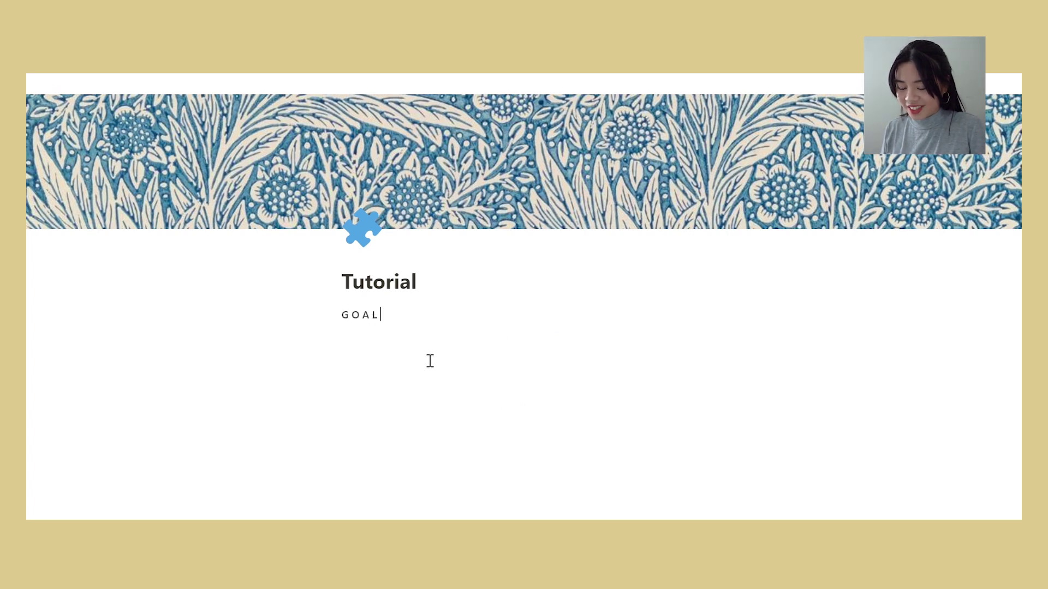
type(" S")
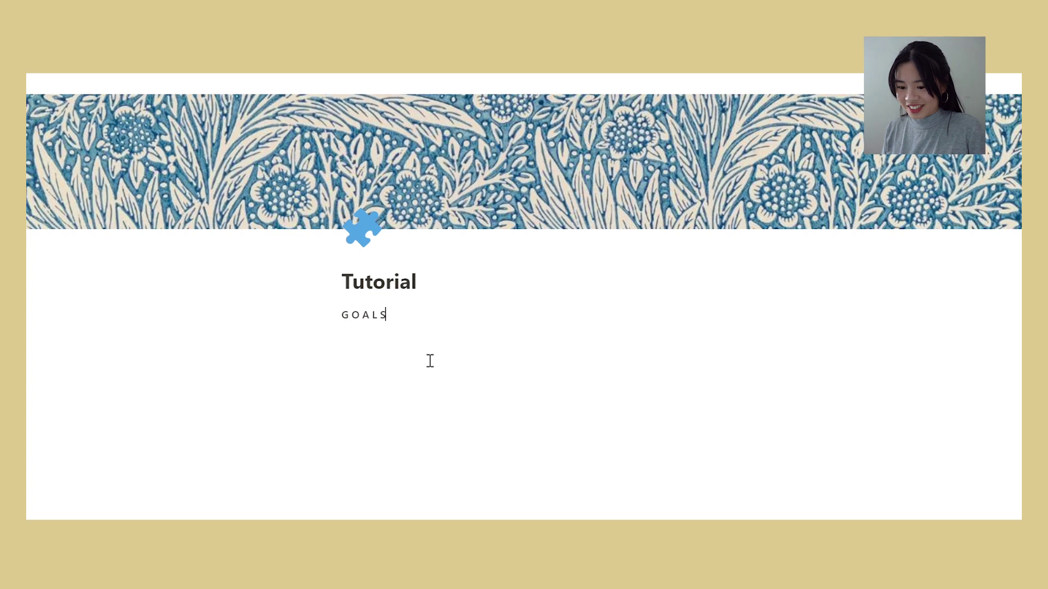
Step: Add a divider below the G O A L S heading and insert an empty to-do list item under it
key("Return")
type("/div")
key("Return")
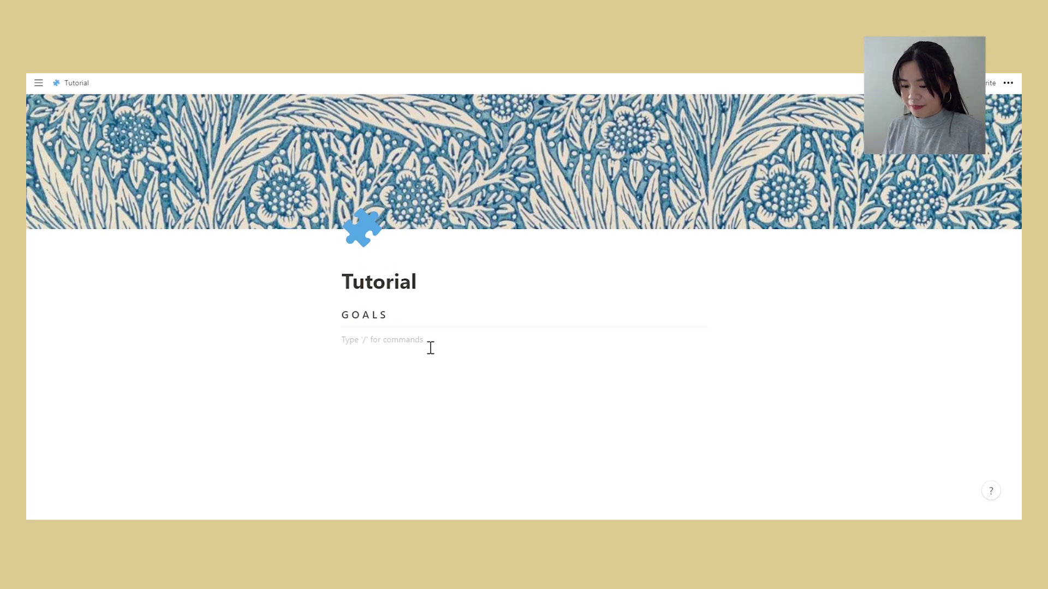
type("/")
left_click(434, 251)
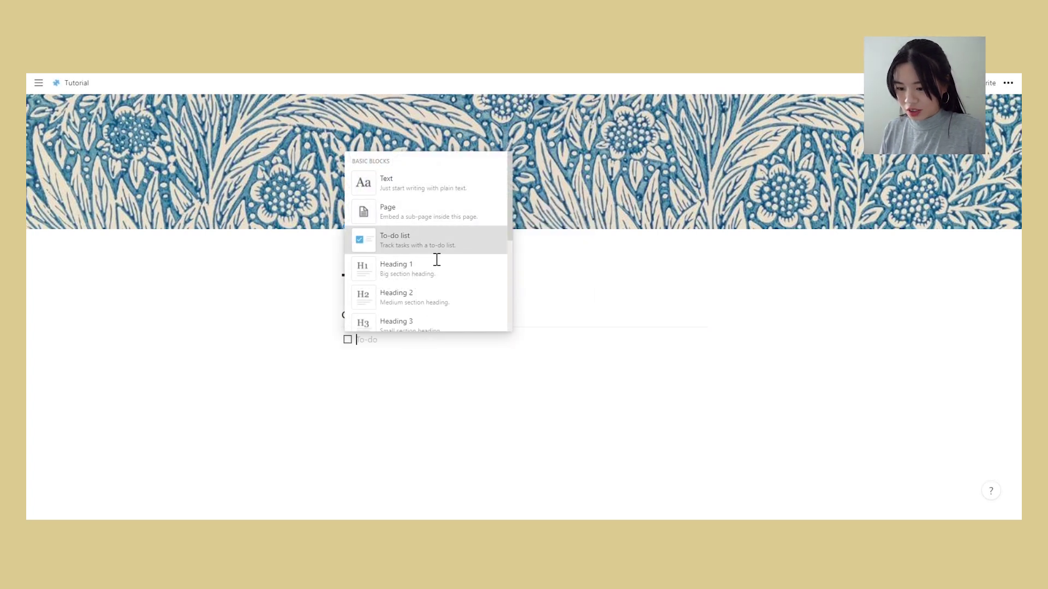
Step: Fill the to-do list with "Goal 1", "Goal 2" and "Goal 3", and end the list with an empty line
type("Taoal 1")
key("Return")
type("Goal 2")
key("Return")
type("Goal 3")
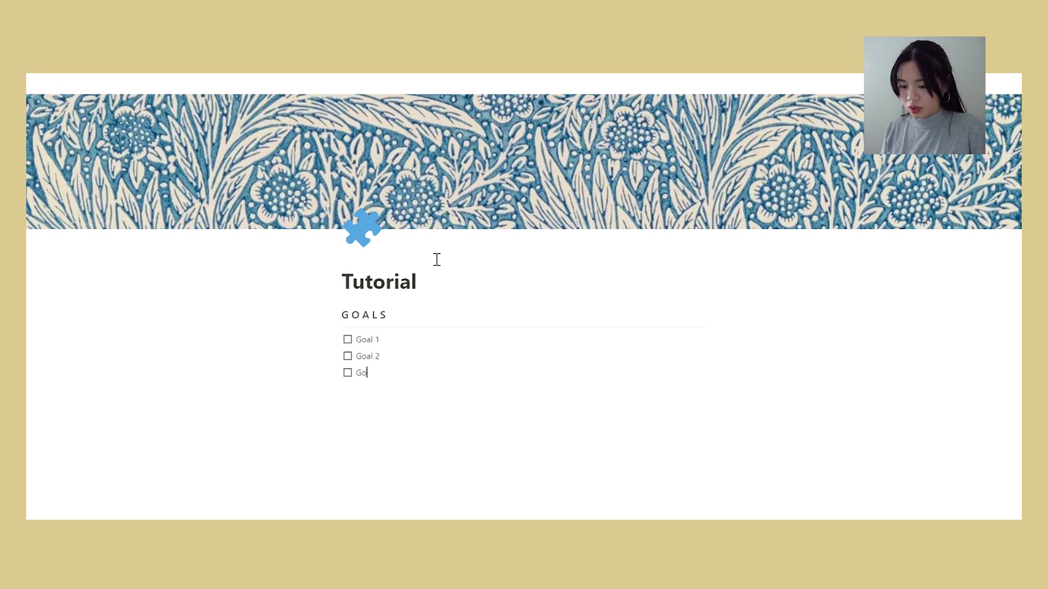
key("Return")
key("Return")
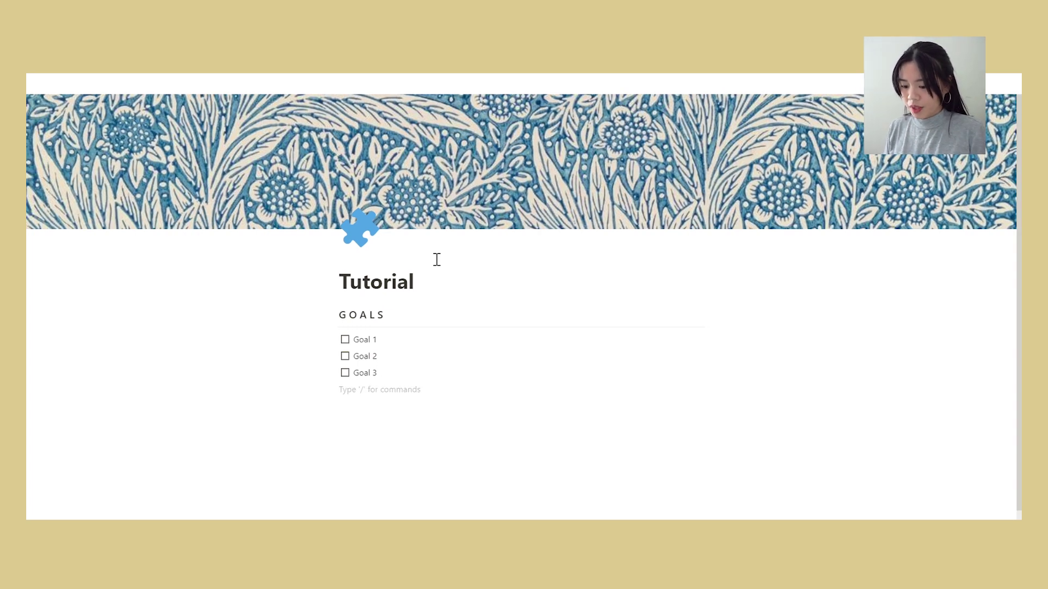
Step: Insert a Heading 3 block below the goals reading "HIGHLIGHTS" and give it a blue background
type("/h3")
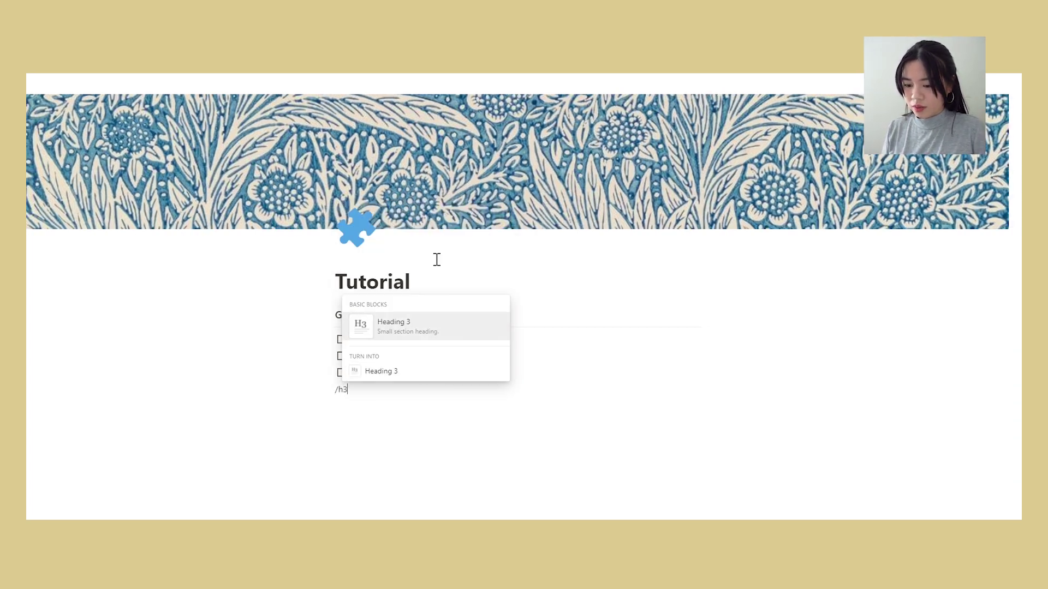
key("Return")
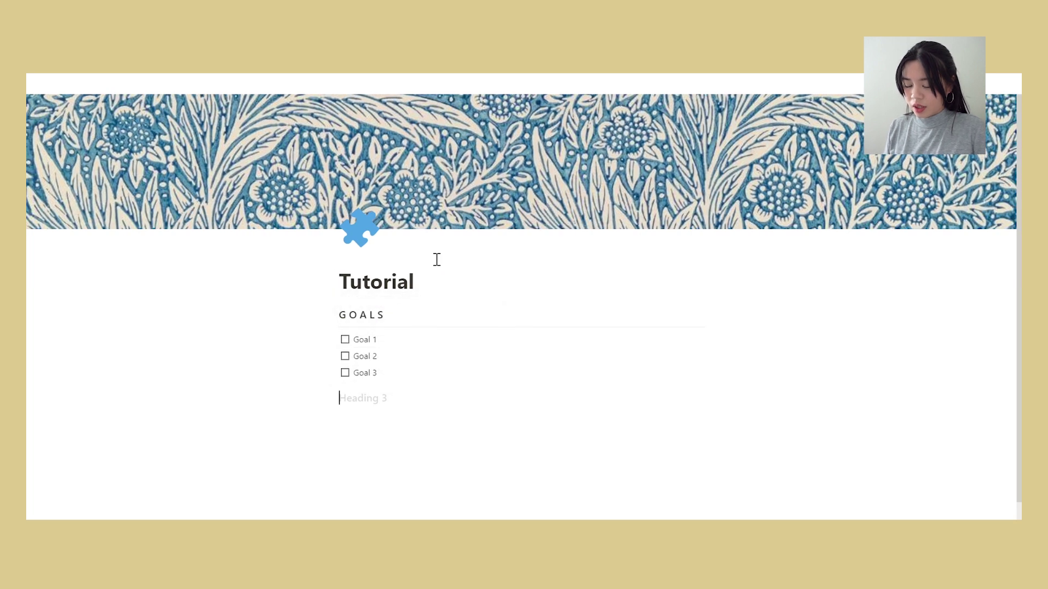
type("HIGHLIGHTS")
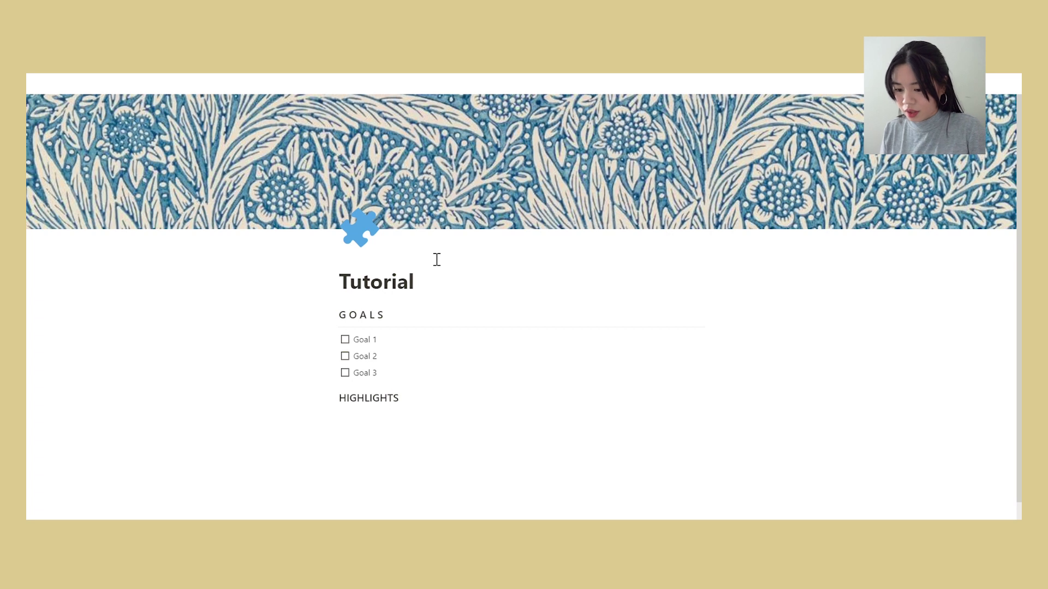
right_click(344, 407)
mouse_move(276, 457)
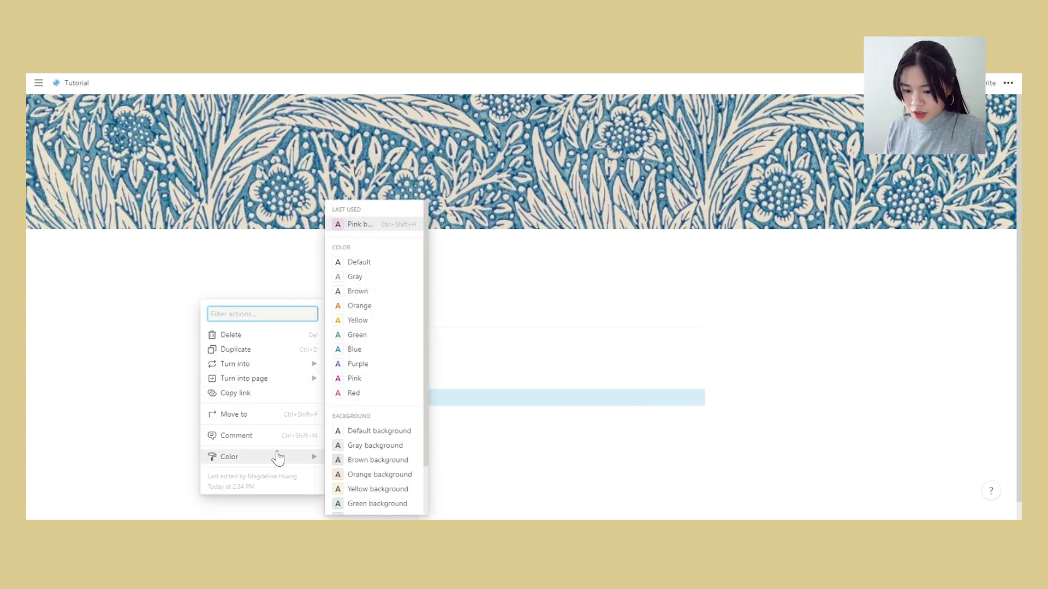
scroll(368, 459, "down", 1)
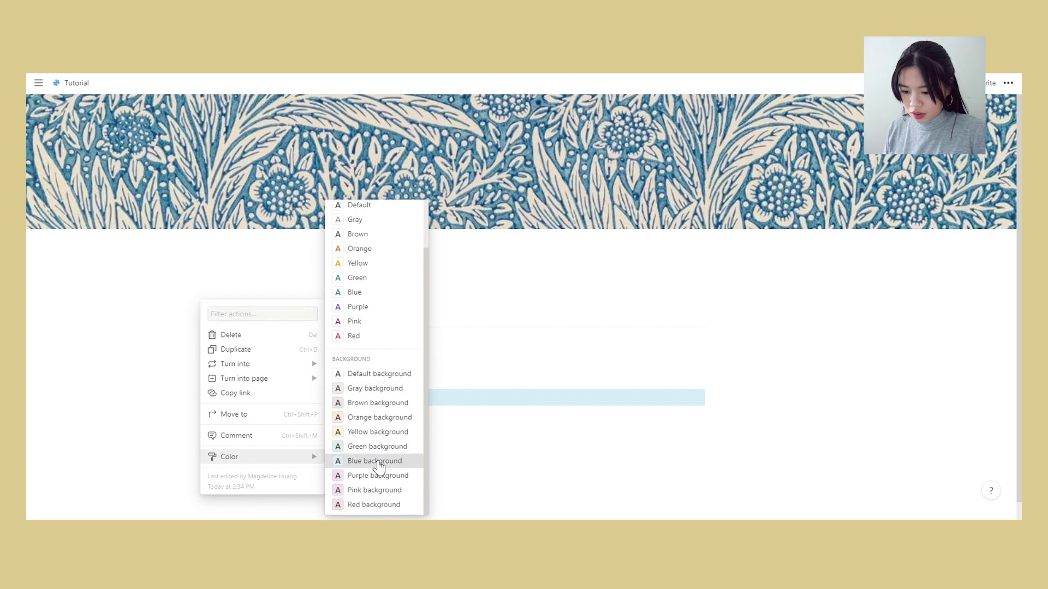
left_click(373, 464)
Step: Insert a callout block below the blue HIGHLIGHTS heading with the bold text "H I G H L I G H T S"
left_click(400, 420)
key("Return")
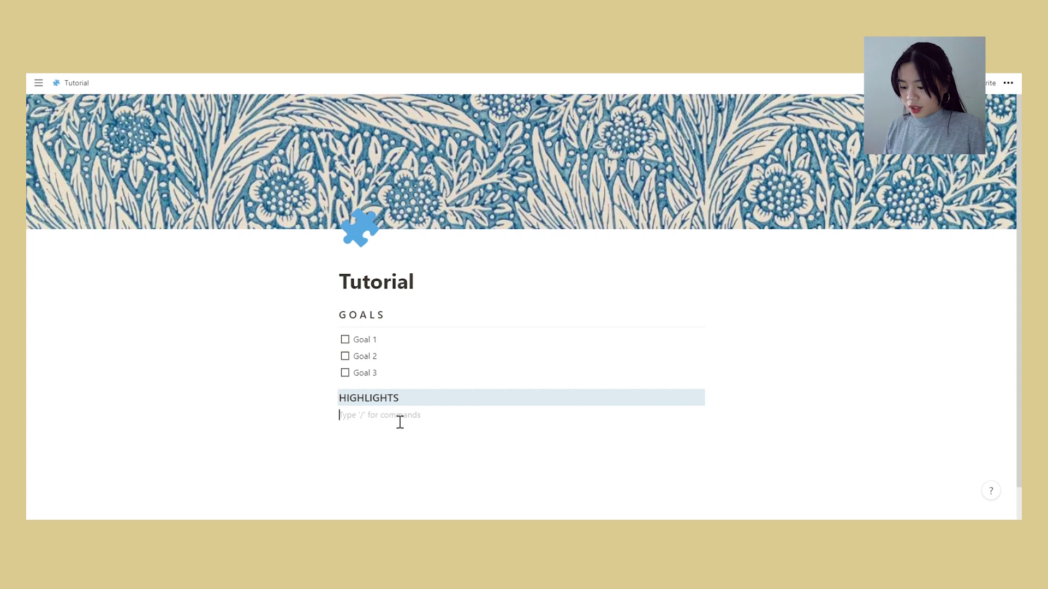
type("/call")
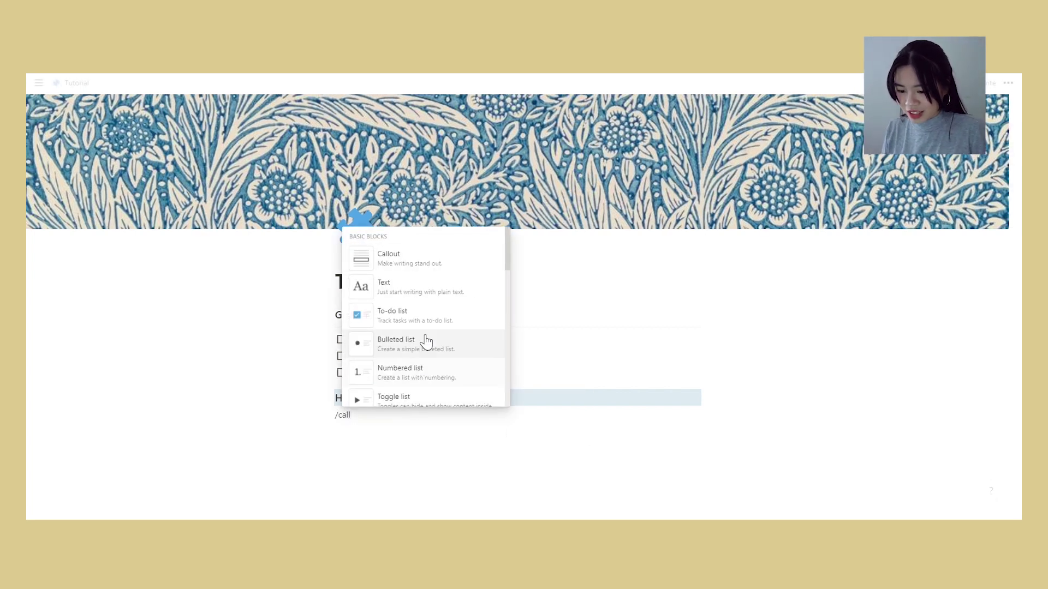
left_click(431, 267)
type("H I G H ")
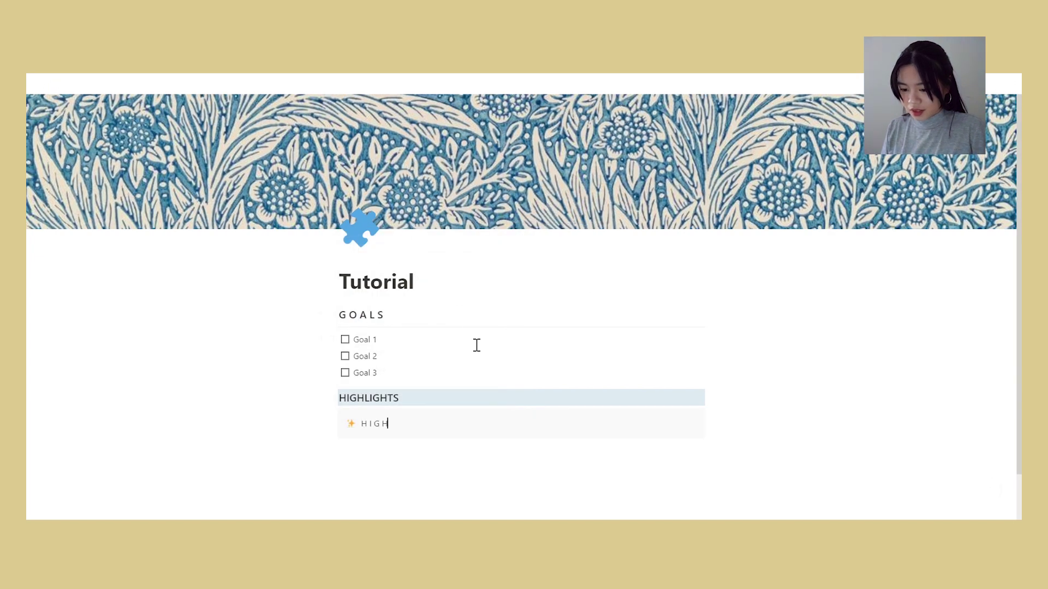
type("L I G H T")
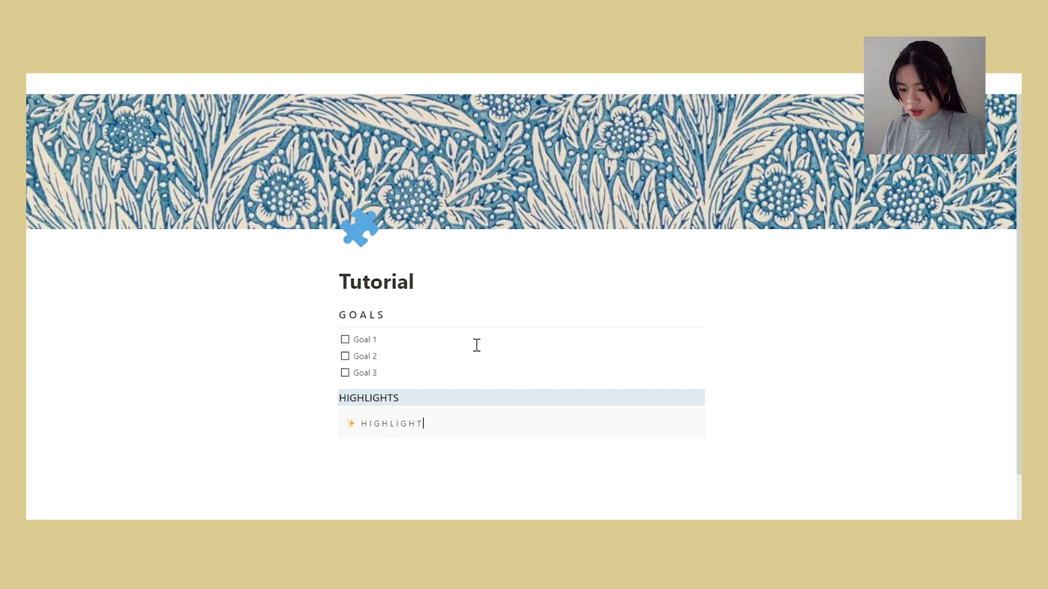
key("Escape")
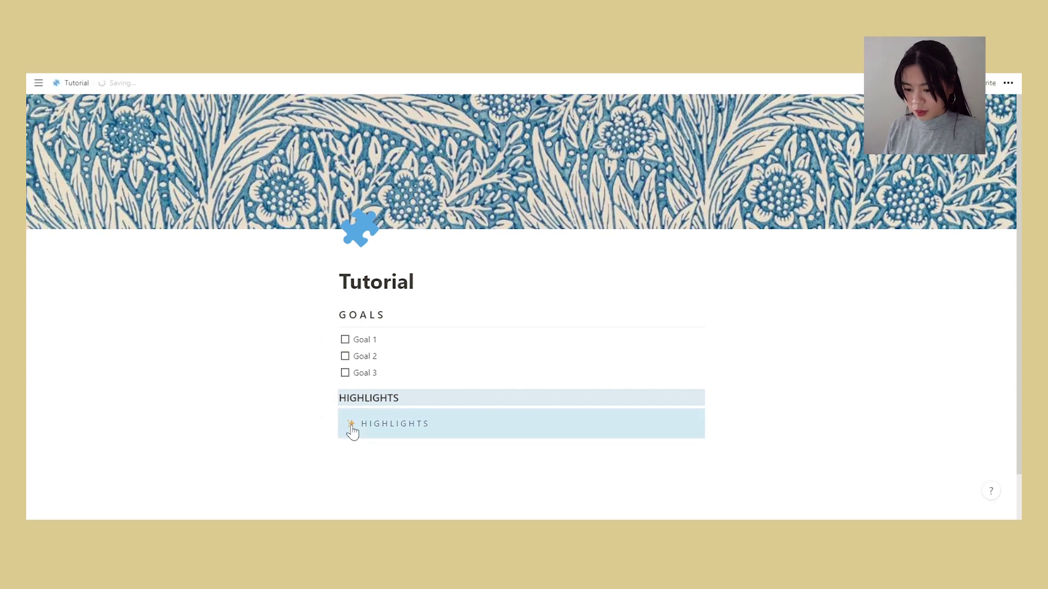
left_click(444, 437)
scroll(461, 476, "down", 1)
scroll(460, 475, "down", 1)
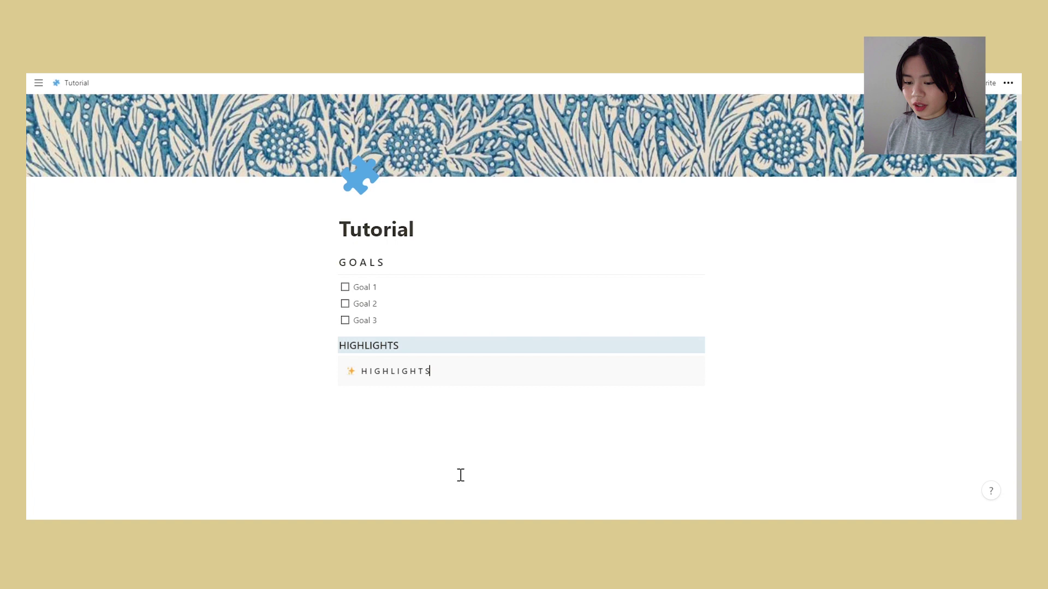
scroll(461, 475, "up", 2)
Step: Move the highlights blocks with an empty line into a second column beside G O A L S, and put the divider and goals under G O A L S
left_click(460, 475)
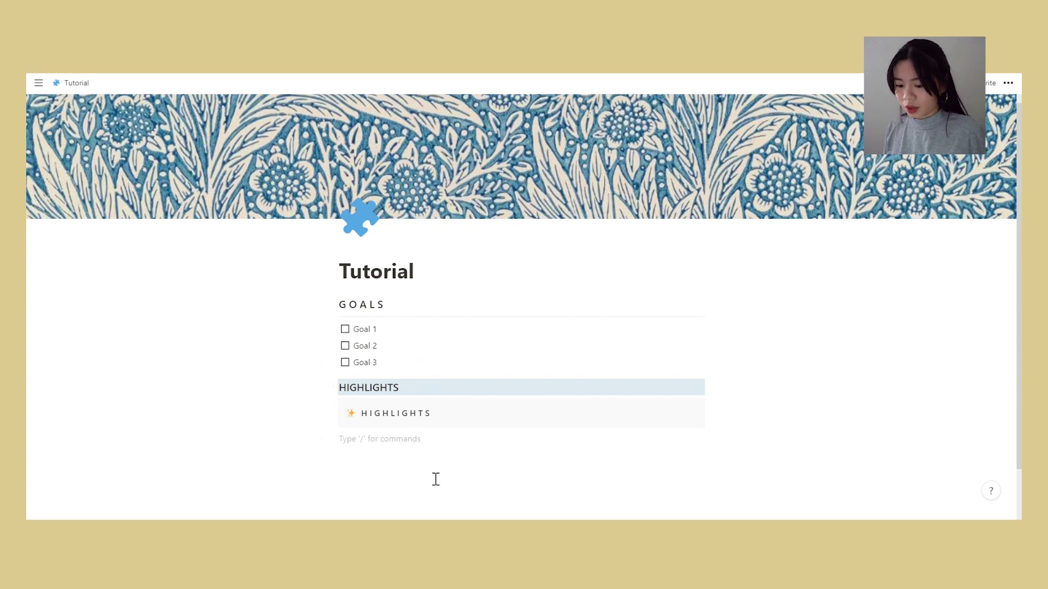
left_click_drag(445, 469, 713, 334)
left_click_drag(763, 317, 761, 314)
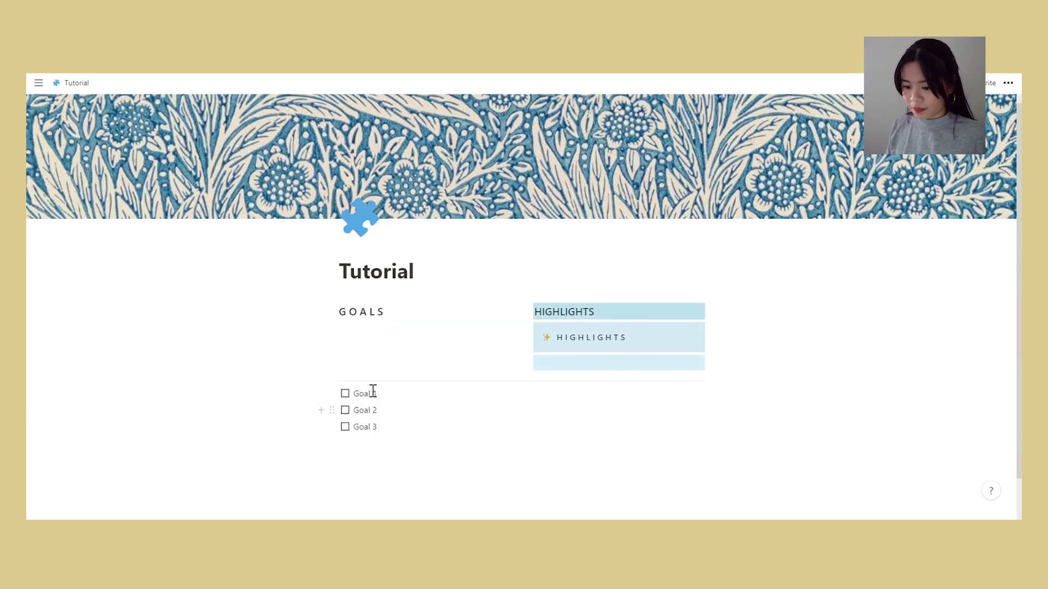
left_click_drag(402, 459, 346, 331)
left_click(585, 425)
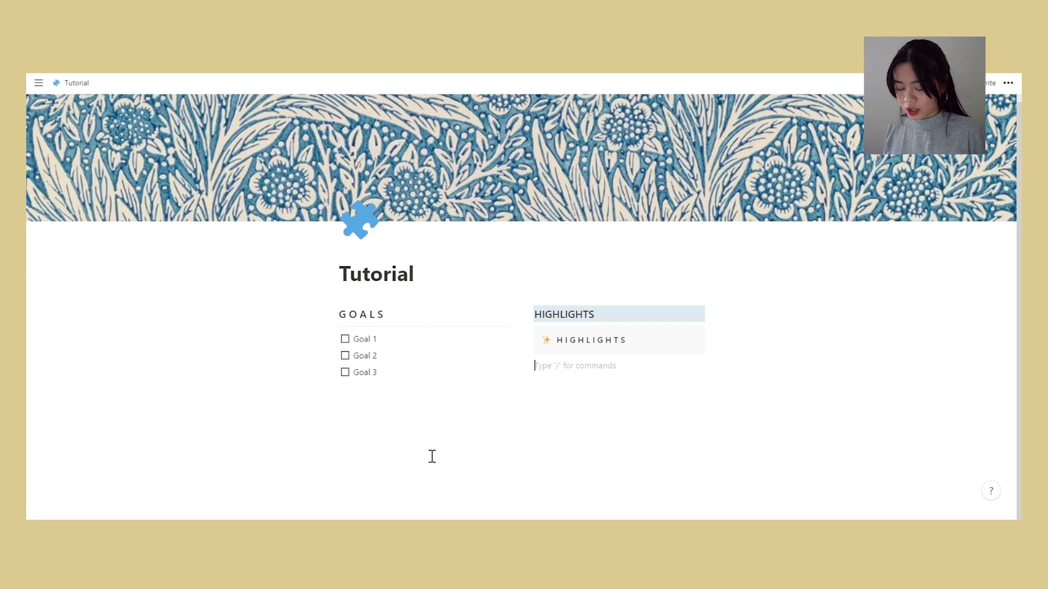
Step: Paste the copied picnic image below the highlights callout and move it into a third column beside it
key("ctrl+v")
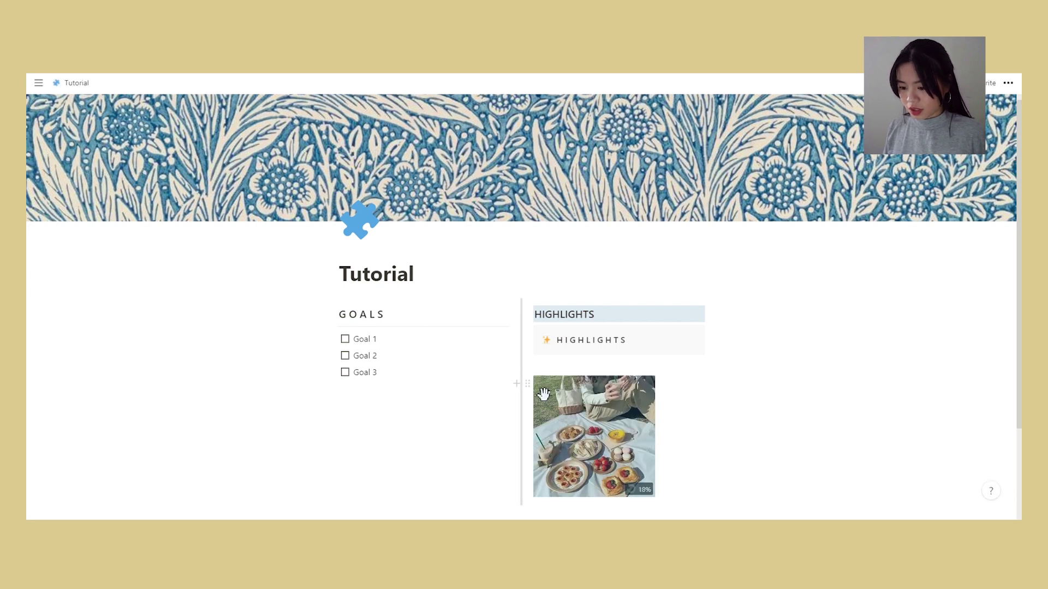
left_click_drag(527, 384, 726, 317)
Step: Delete the empty line below the highlights callout and the blue HIGHLIGHTS heading above it
left_click(518, 375)
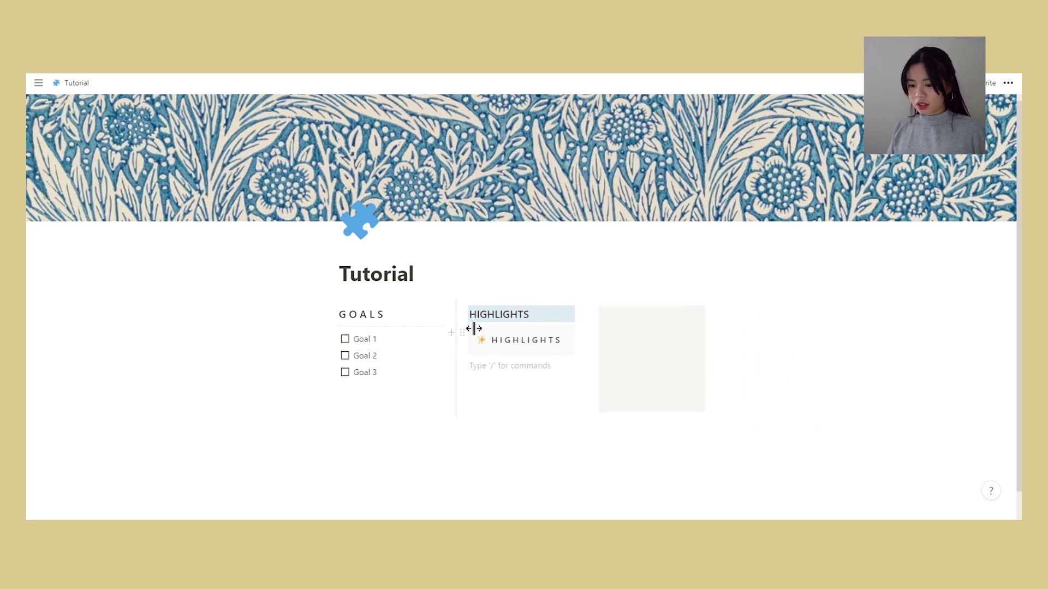
key("BackSpace")
key("Delete")
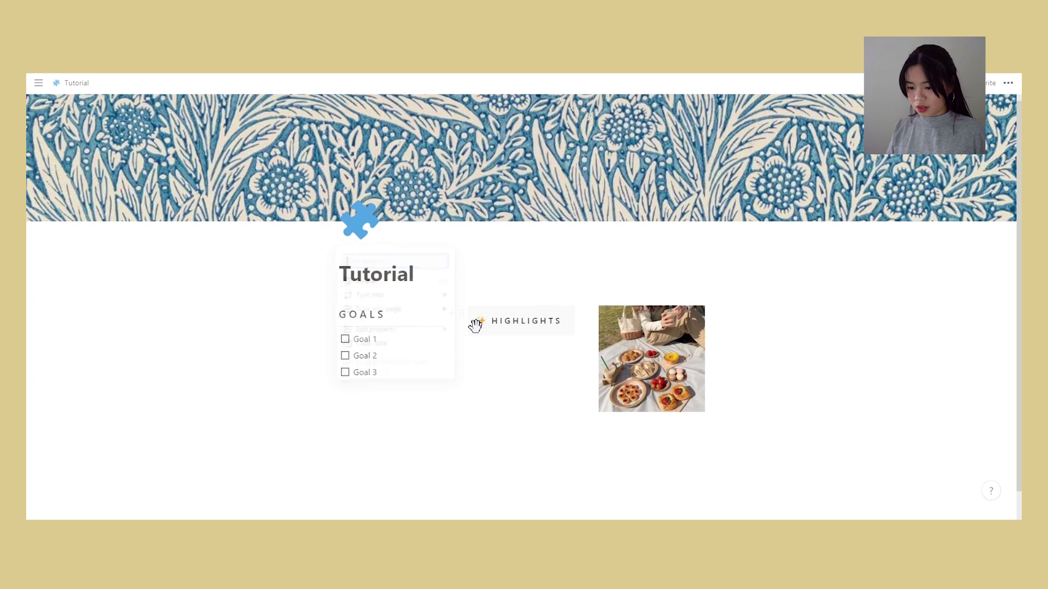
Step: Add a bulleted list item reading "Filmed Notion video!" below the highlights callout
left_click(488, 360)
type("-")
key("BackSpace")
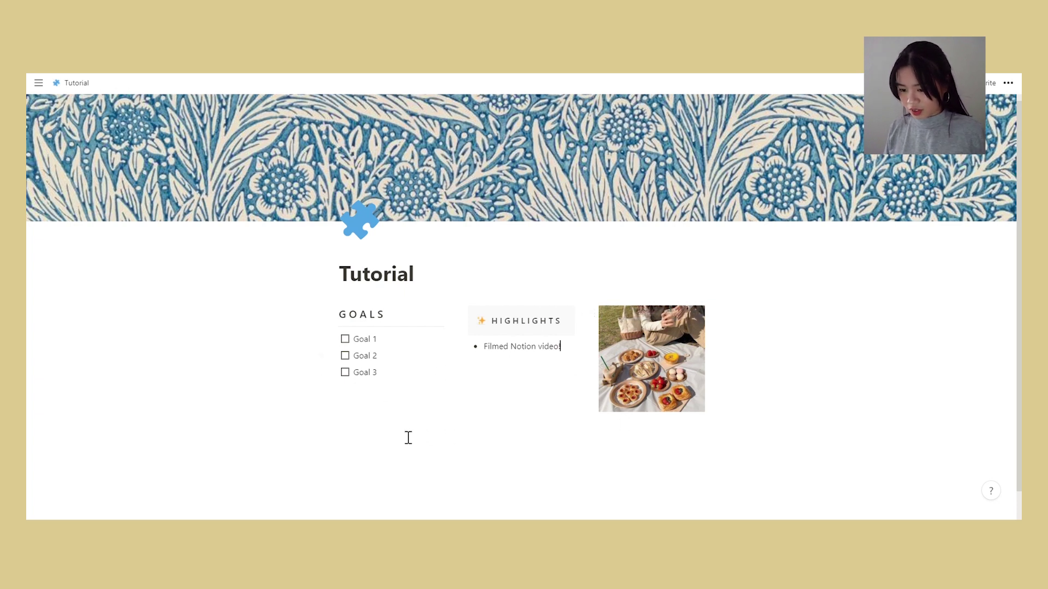
Step: Add blank lines below the goals list and bring up the block choices on the last one
left_click(365, 437)
key("Return")
key("Return")
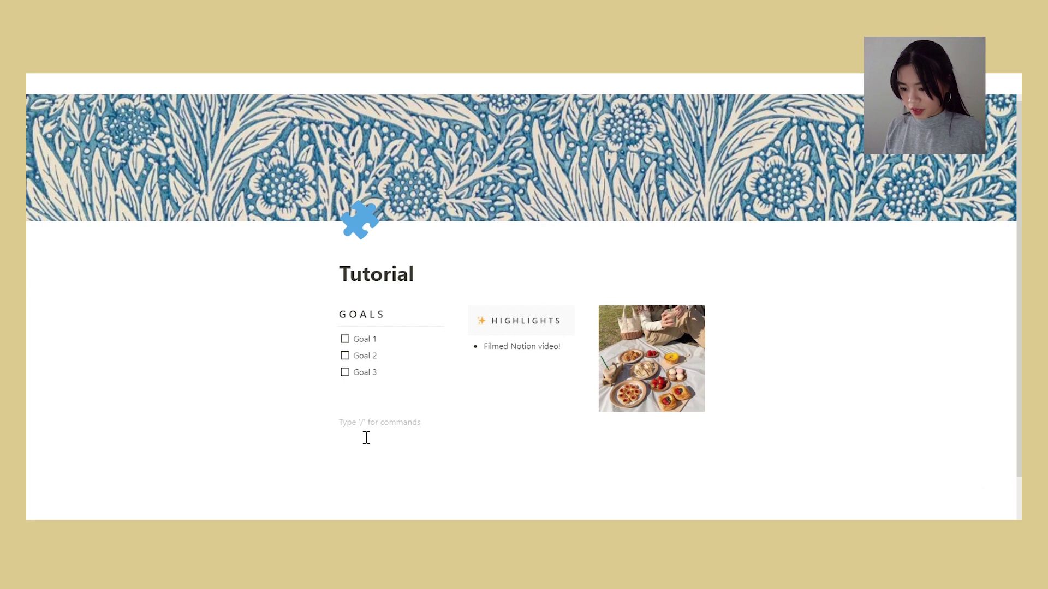
type("/")
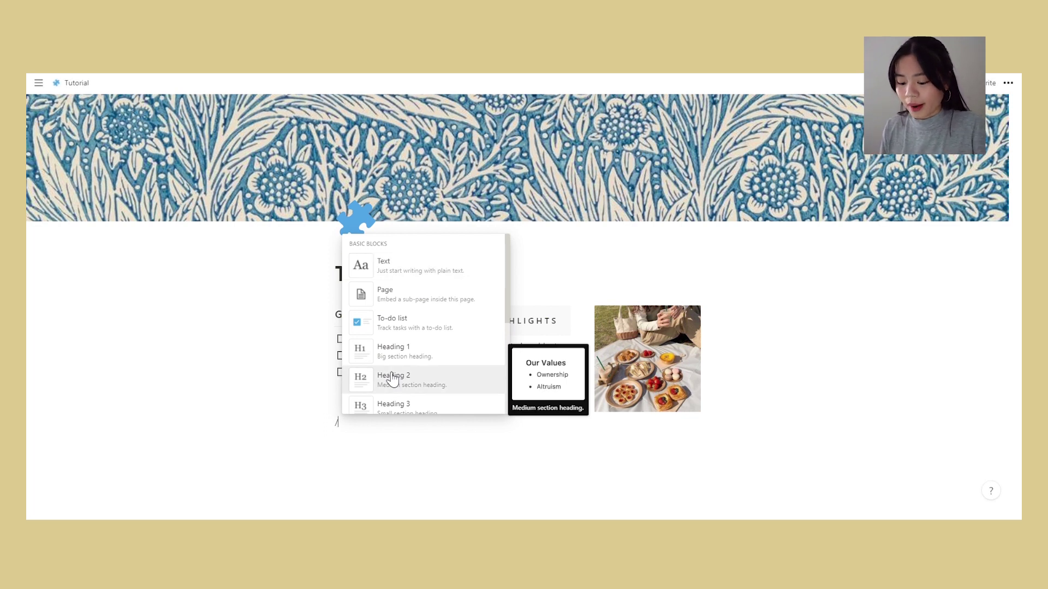
type("kanba")
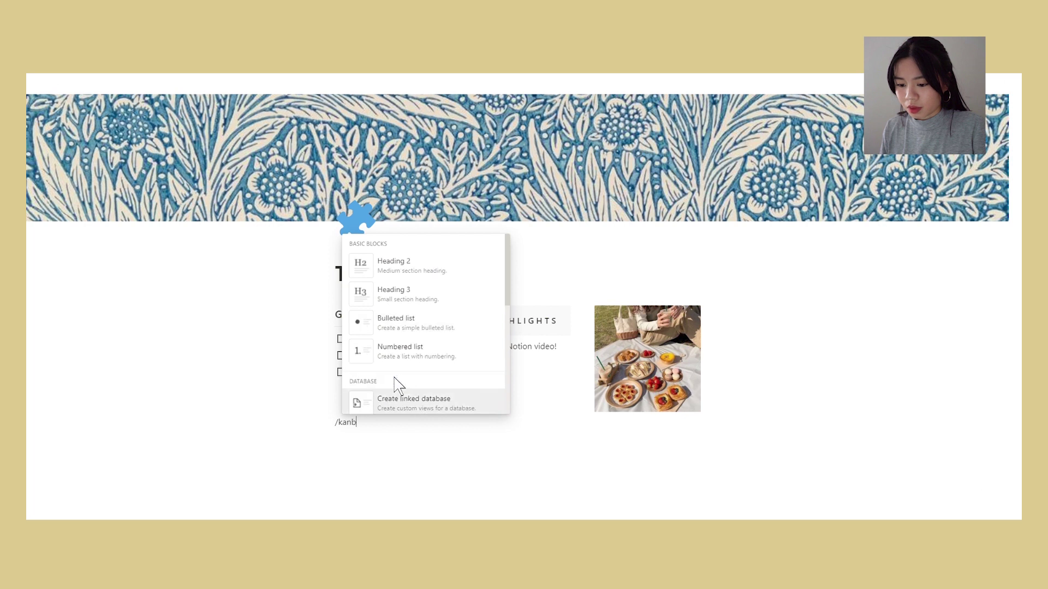
key("BackSpace")
key("BackSpace")
key("BackSpace")
key("BackSpace")
key("BackSpace")
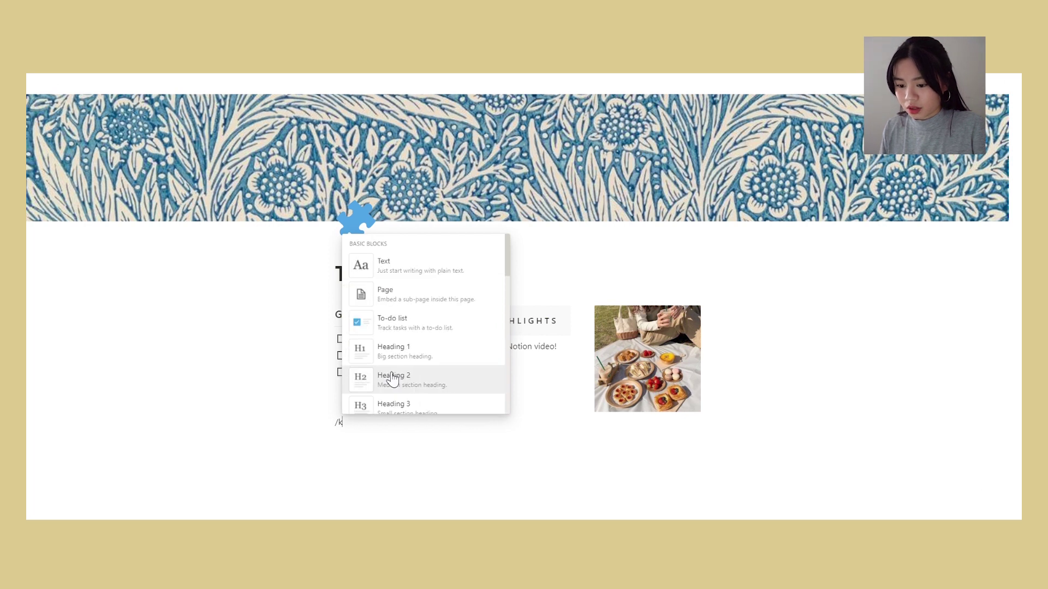
Step: Find the board block and insert it as Board - Inline below the goals list
type("boar")
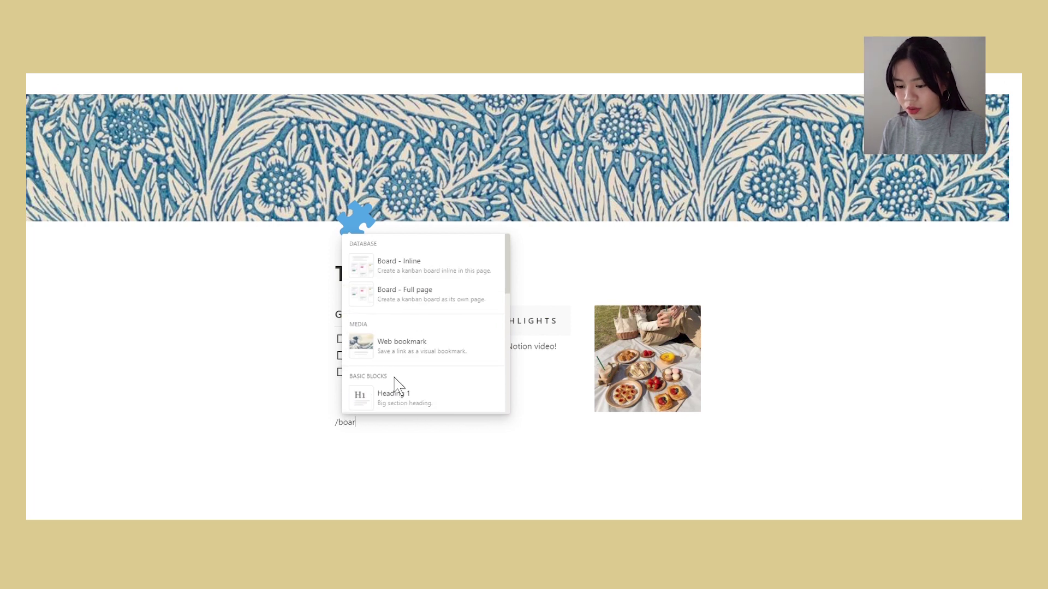
left_click(429, 267)
scroll(493, 428, "down", 3)
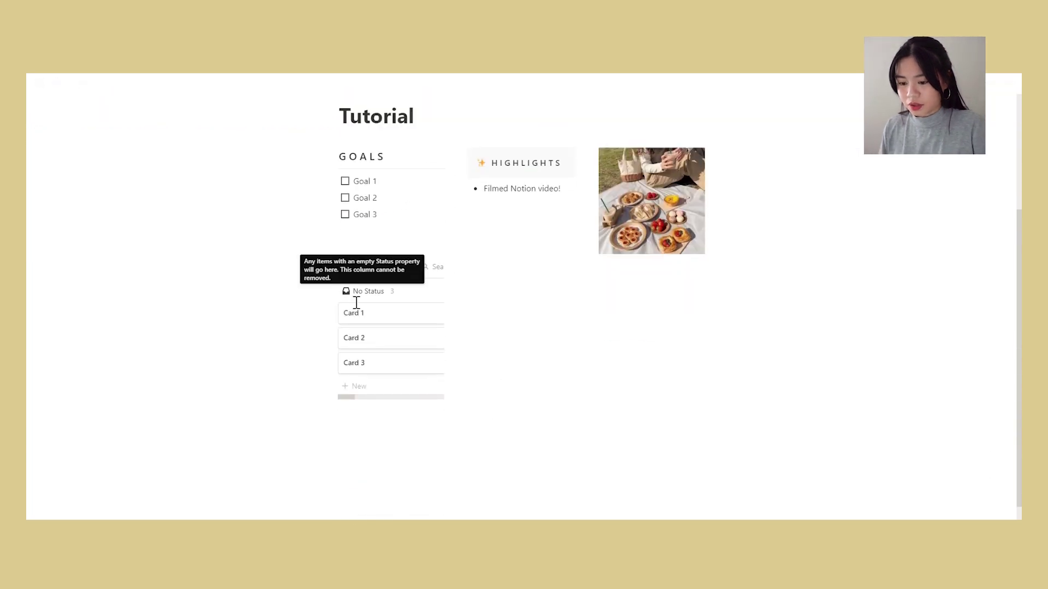
Step: Title the board "To-Do List" and move it out of the goals column to span the page below all columns
key("BackSpace")
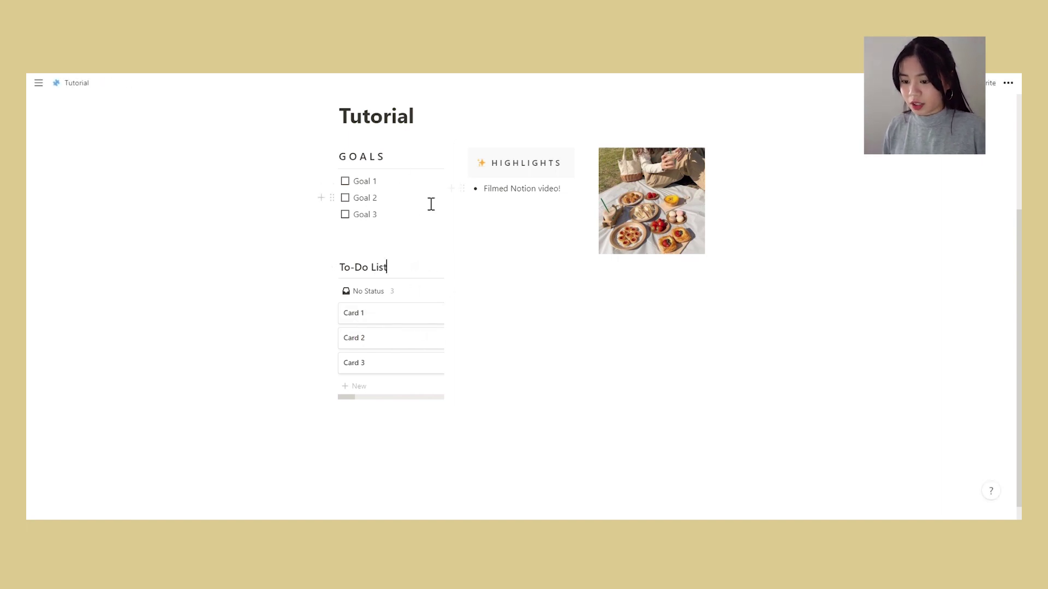
left_click_drag(332, 267, 353, 433)
left_click(543, 358)
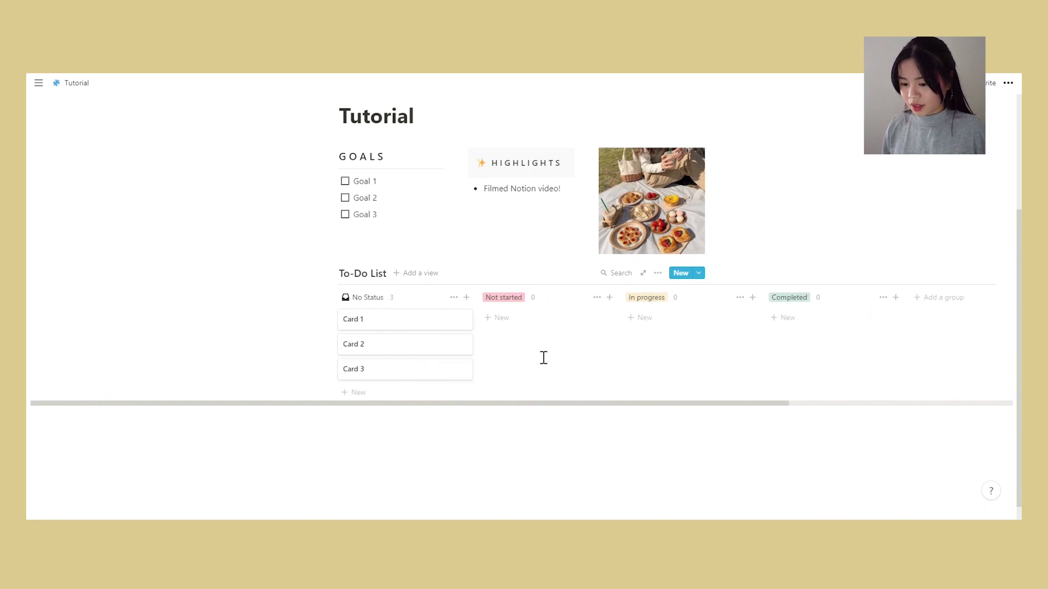
Step: Turn on full width for the Tutorial page and switch its font style through Serif to Mono
left_click(1008, 83)
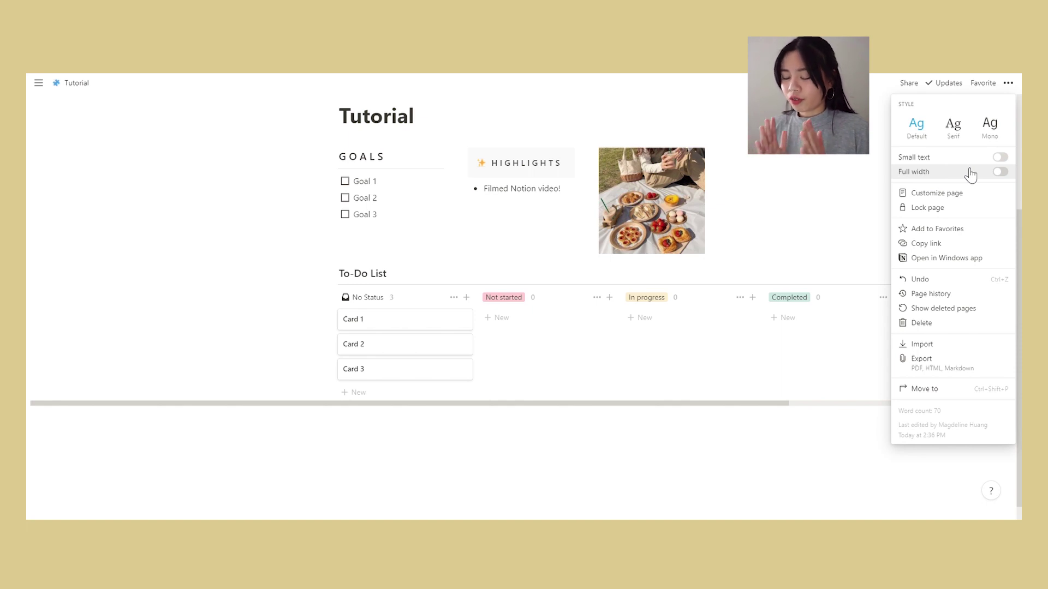
left_click(999, 172)
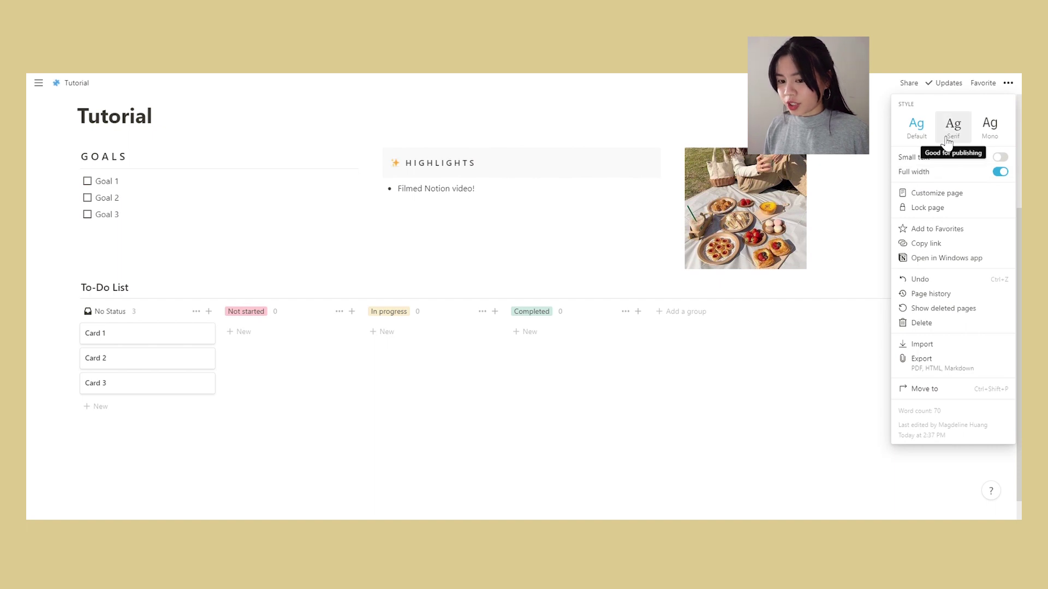
left_click(970, 143)
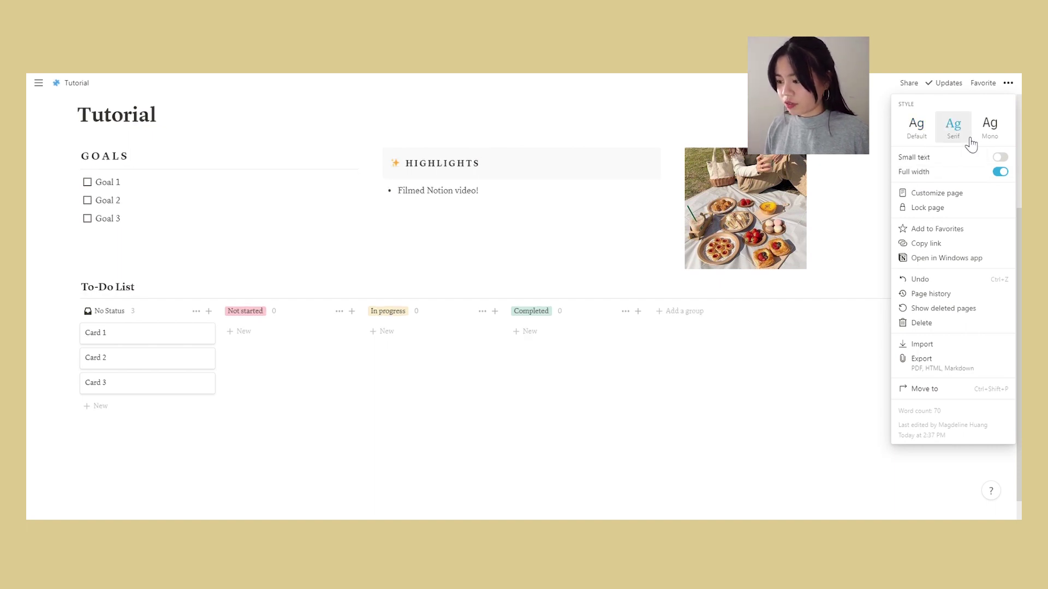
left_click(994, 141)
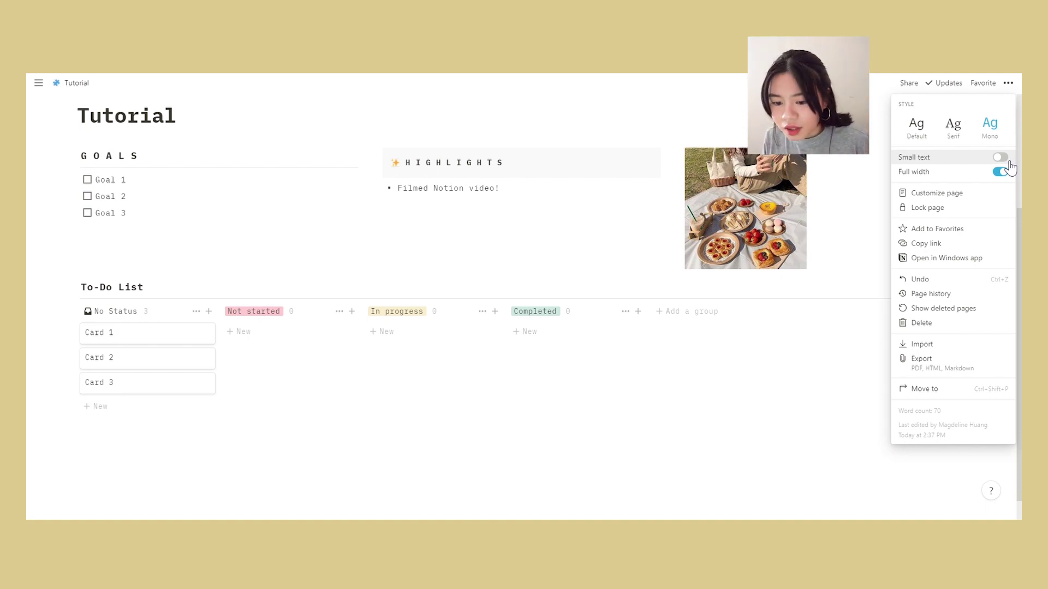
Step: Try the Small text setting on the page, toggling it on and off to compare the text sizes
left_click(1000, 158)
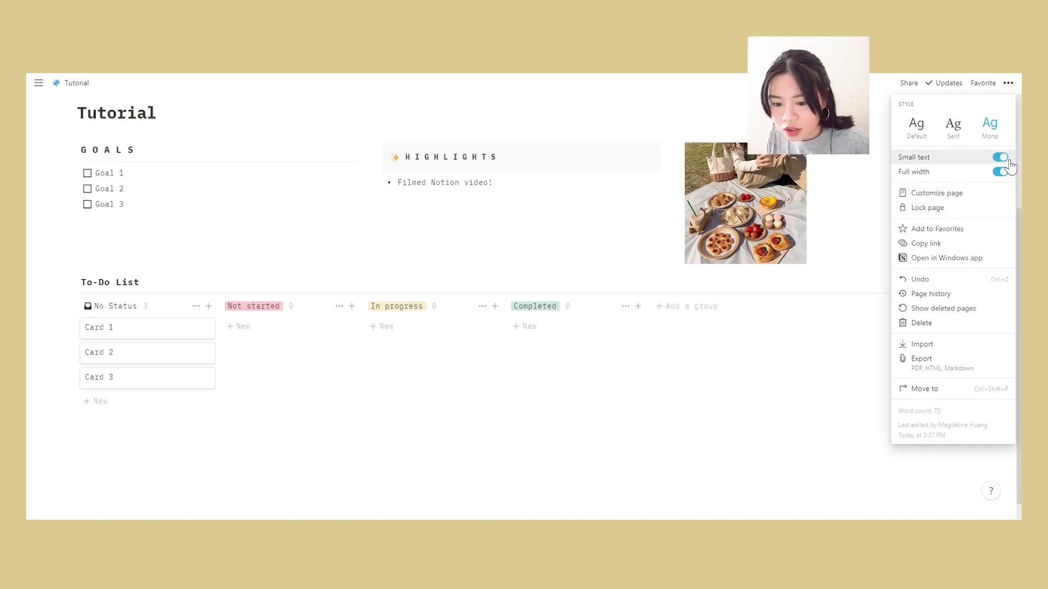
left_click(1009, 163)
left_click(1009, 162)
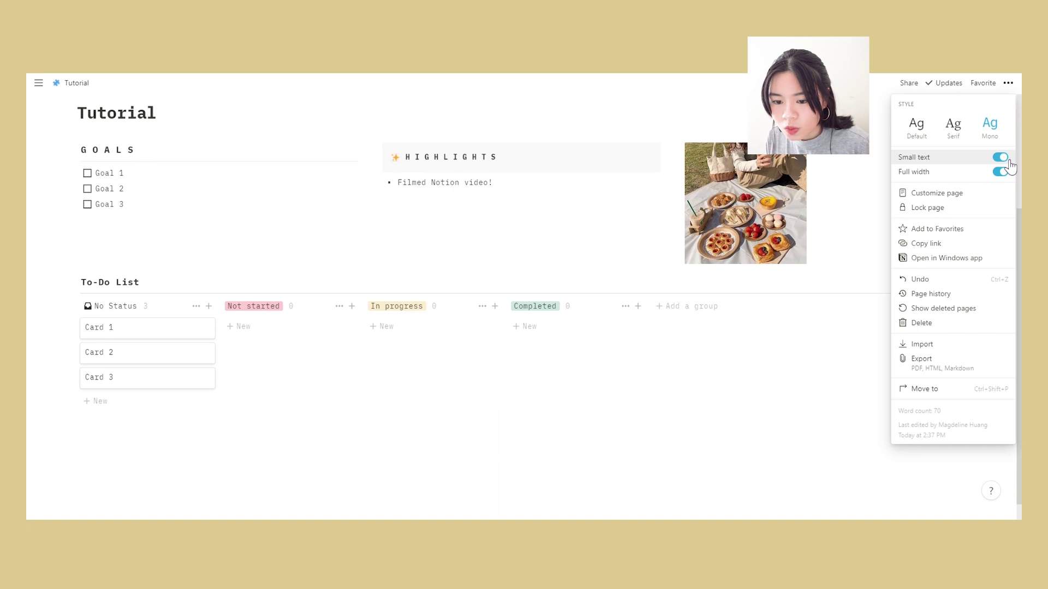
left_click(1010, 163)
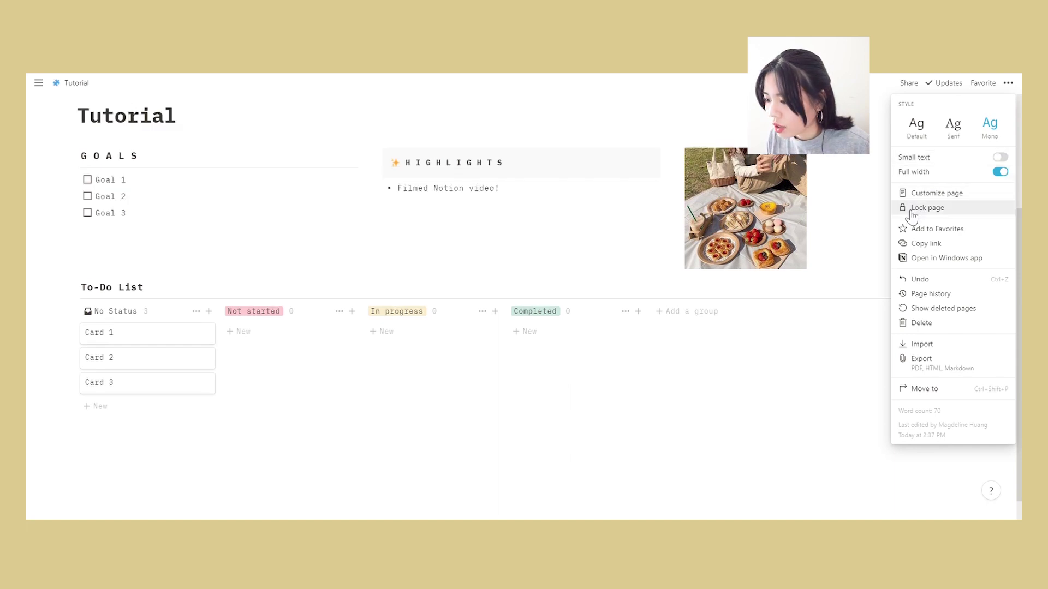
Step: View the Tutorial page's customization options for backlinks and page comments
left_click(928, 193)
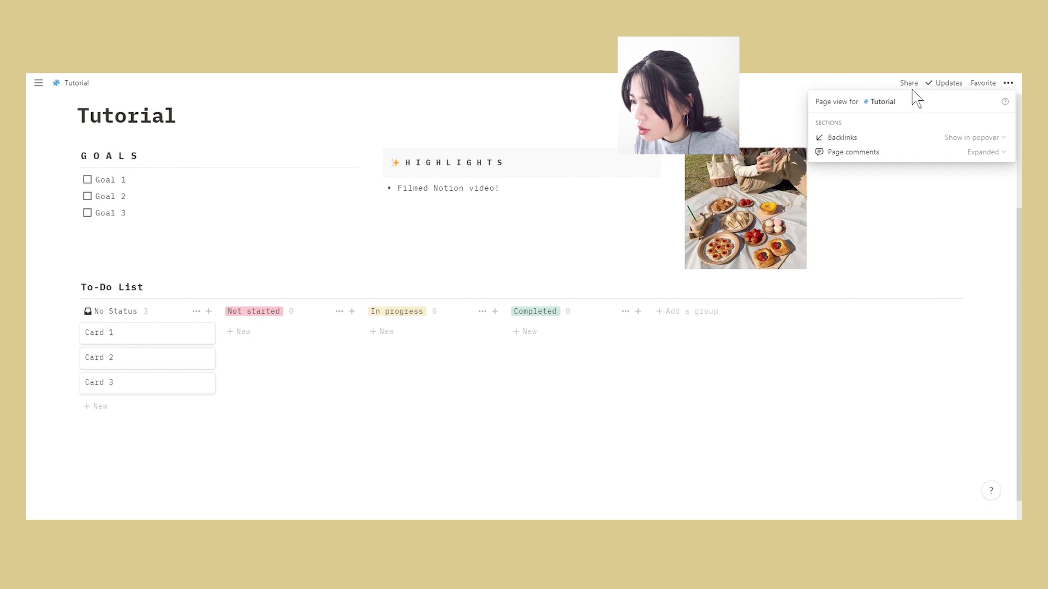
left_click(773, 383)
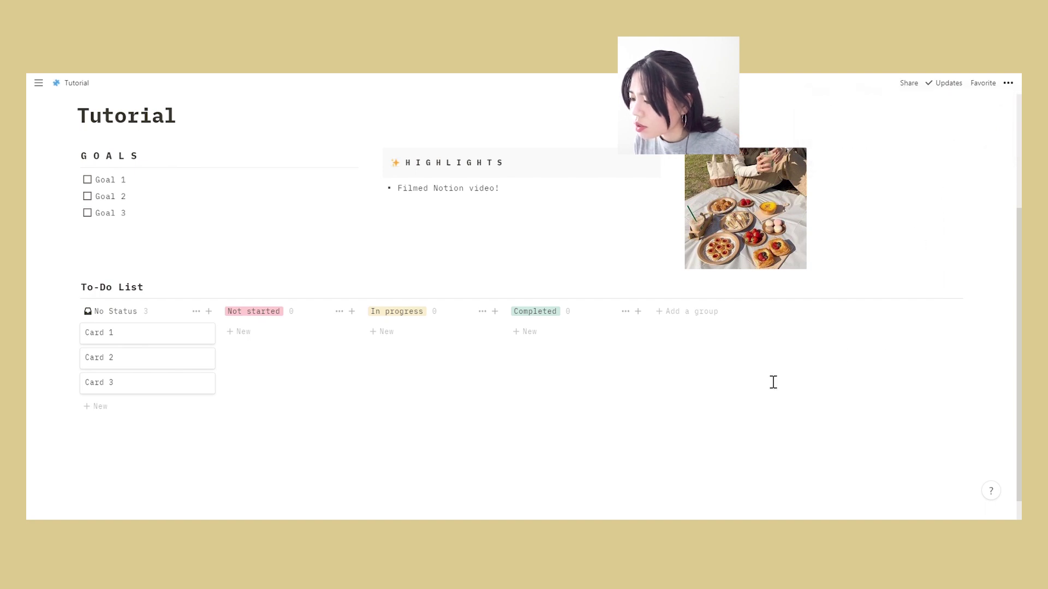
Step: Delete the three sample cards from the To-Do List board and hide its No Status column
scroll(405, 370, "down", 2)
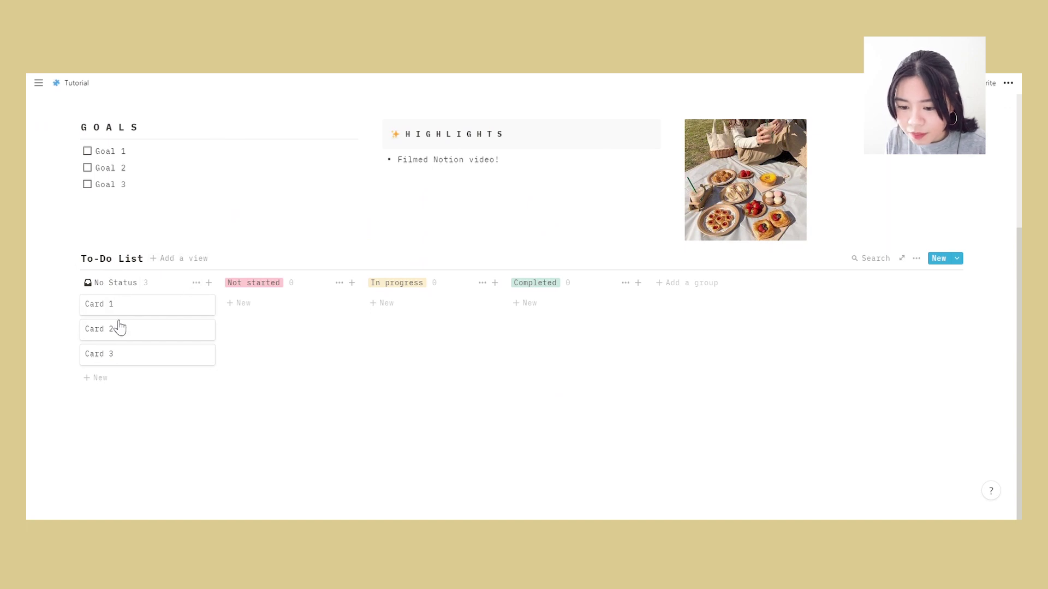
left_click(200, 283)
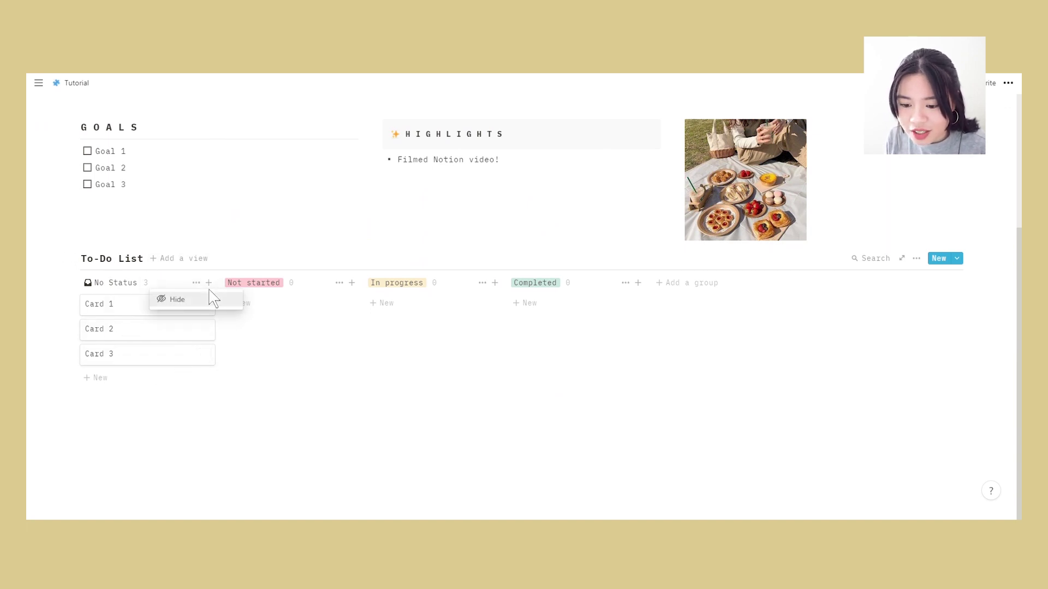
left_click(170, 463)
left_click_drag(229, 388, 130, 315)
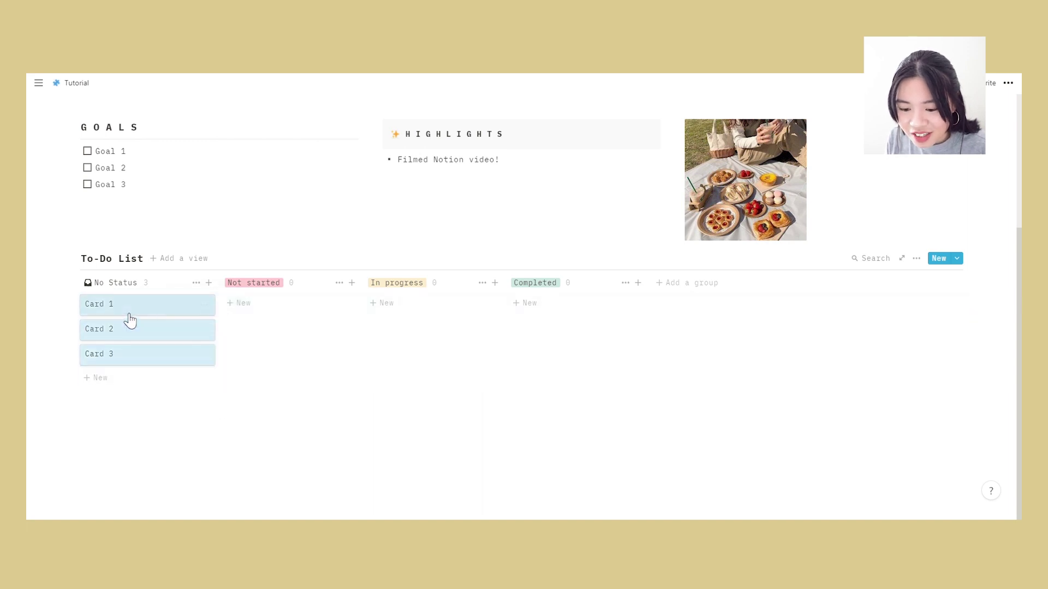
key("Delete")
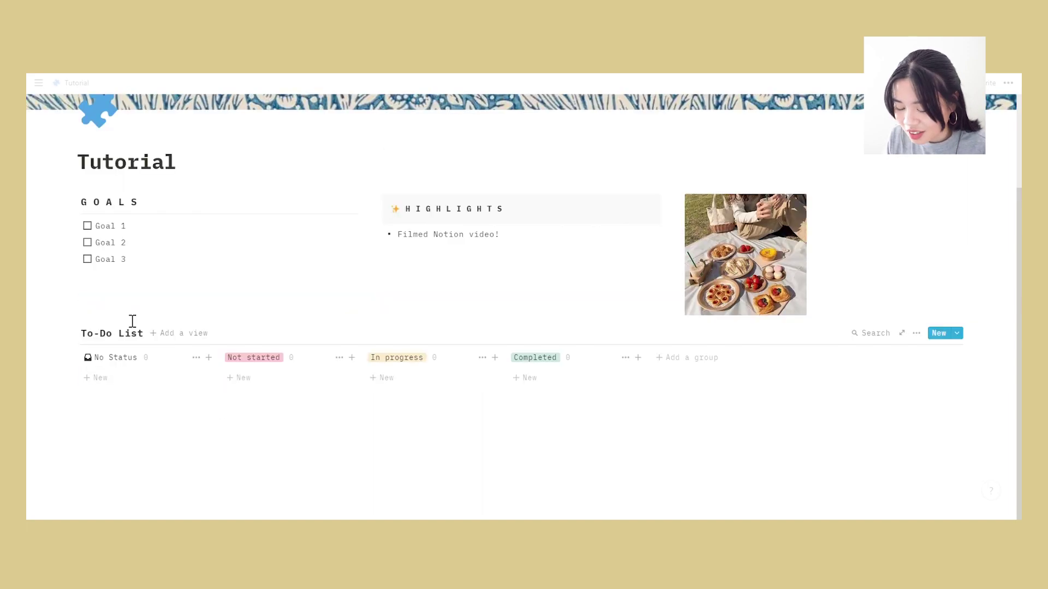
left_click(198, 358)
left_click(212, 375)
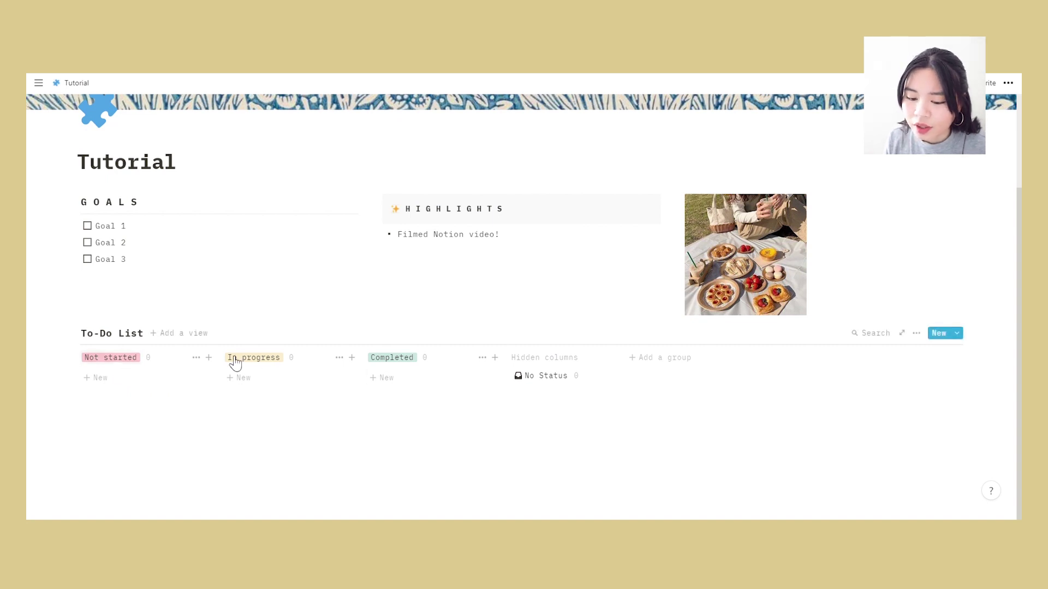
Step: Add two groups named "Pending" and "Tomorrow" to the To-Do List board
left_click(665, 359)
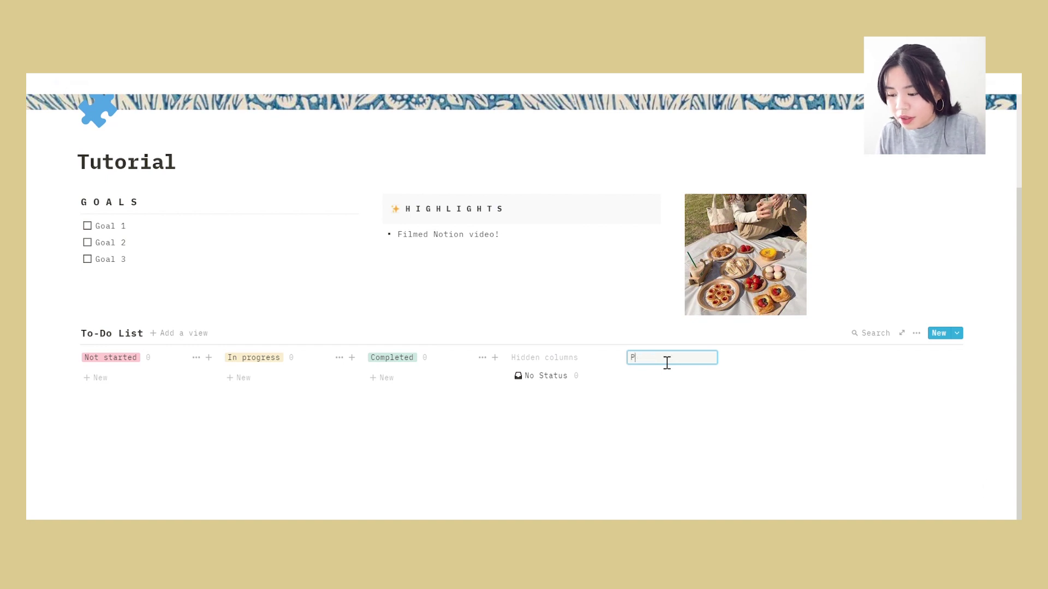
key("Return")
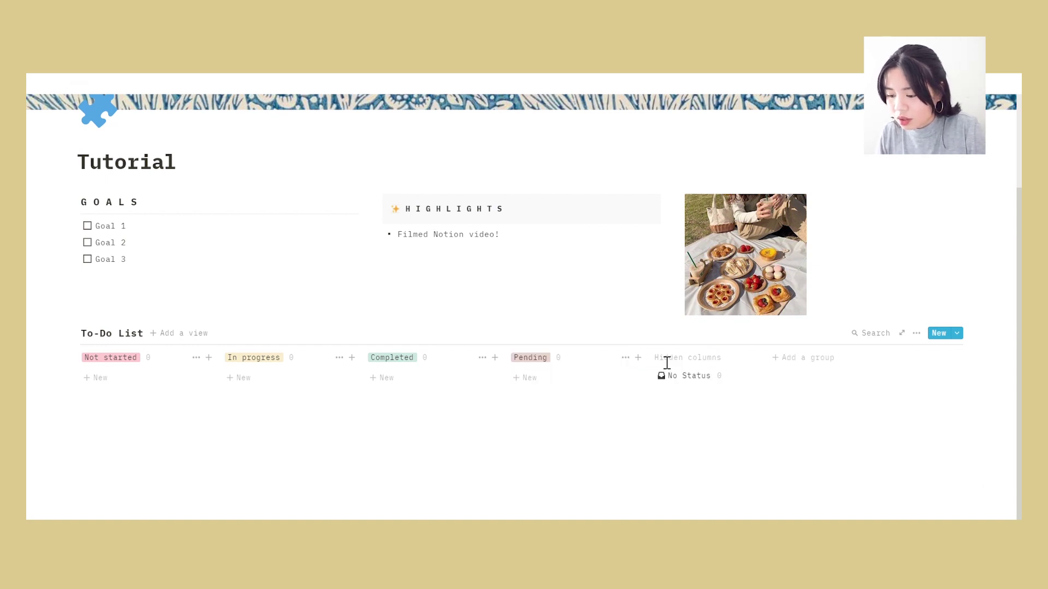
left_click(796, 361)
type("Tomo")
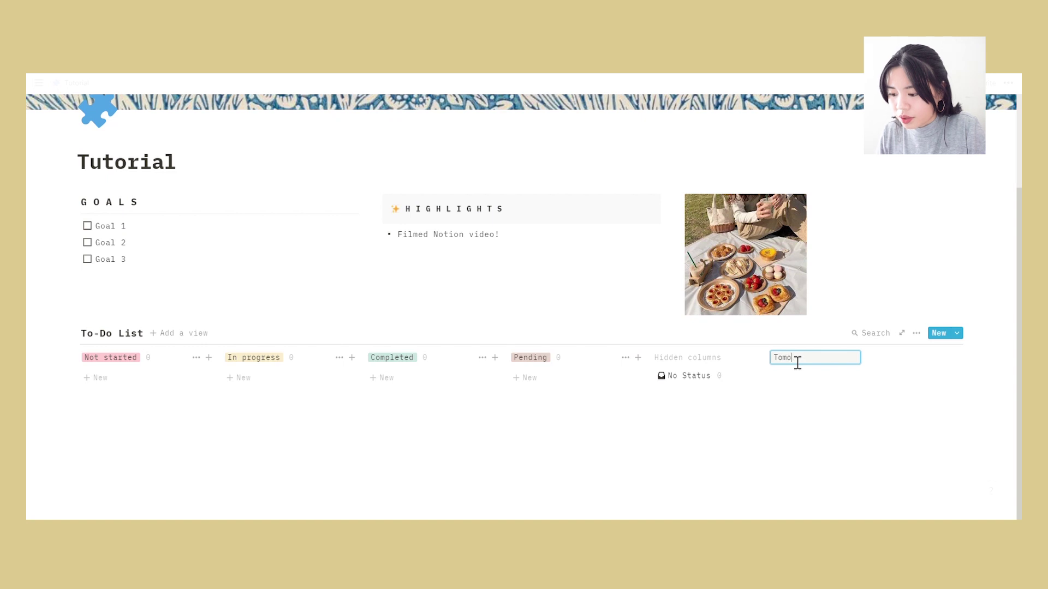
key("Return")
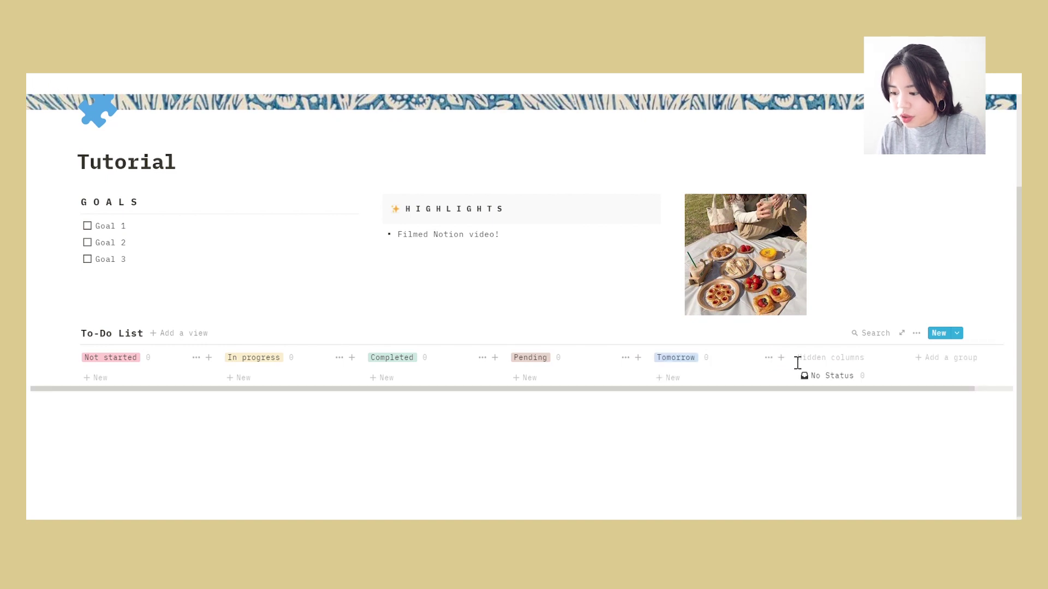
Step: Change the color of the Pending group to Purple
left_click(626, 358)
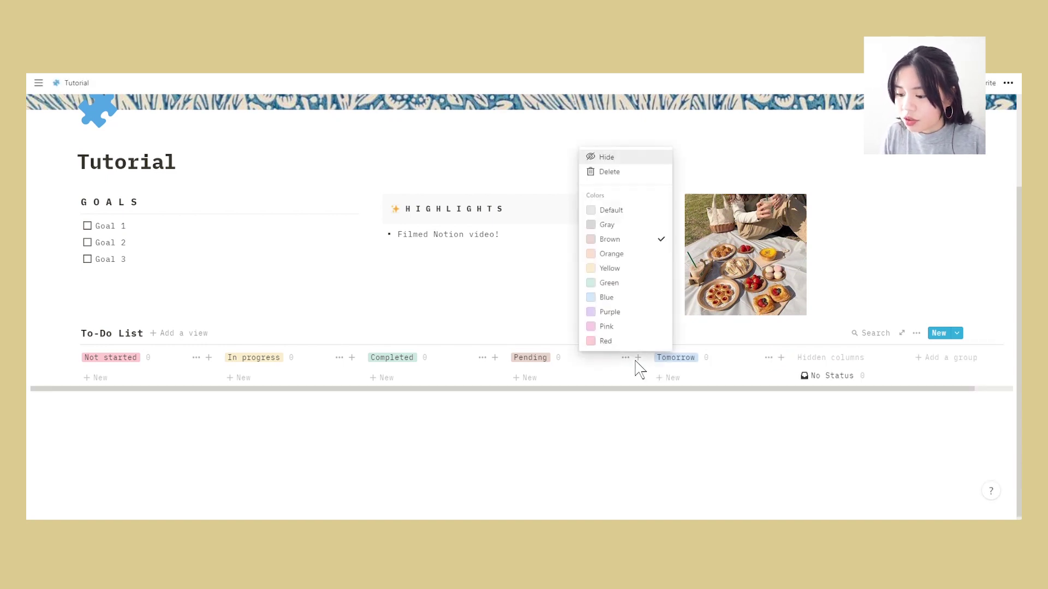
left_click(634, 317)
left_click(633, 479)
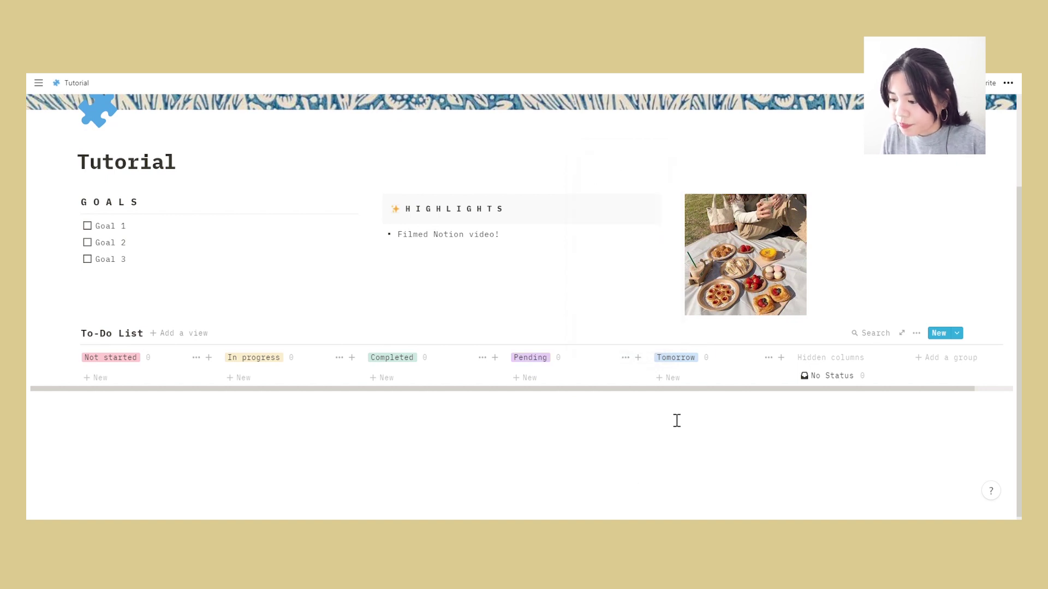
Step: Add three cards named "Task 1", "Task 2" and "Task 3" to the Not started column
scroll(732, 343, "down", 1)
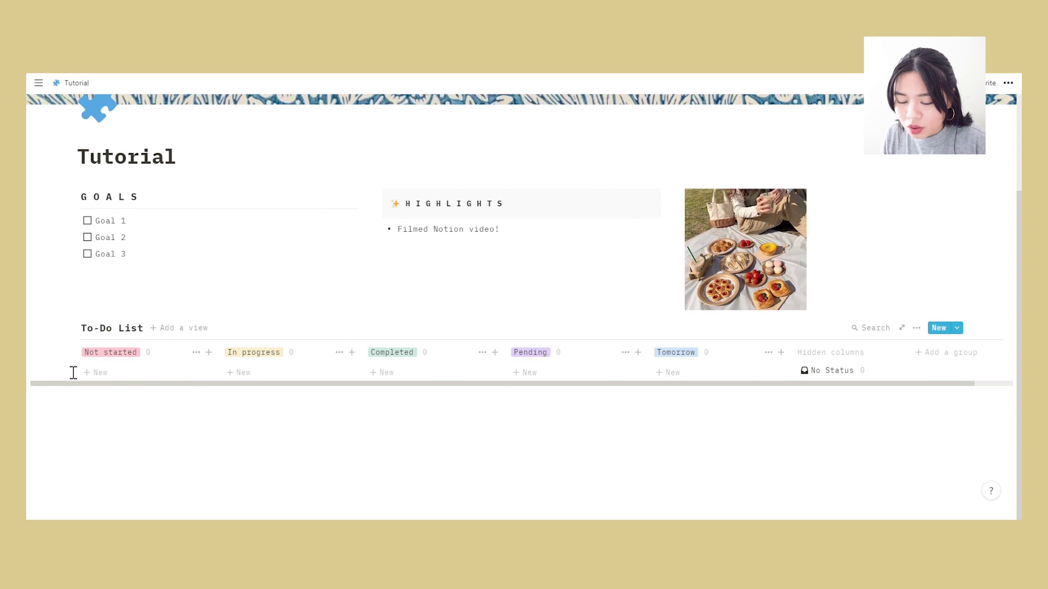
left_click(109, 382)
type("Task 1")
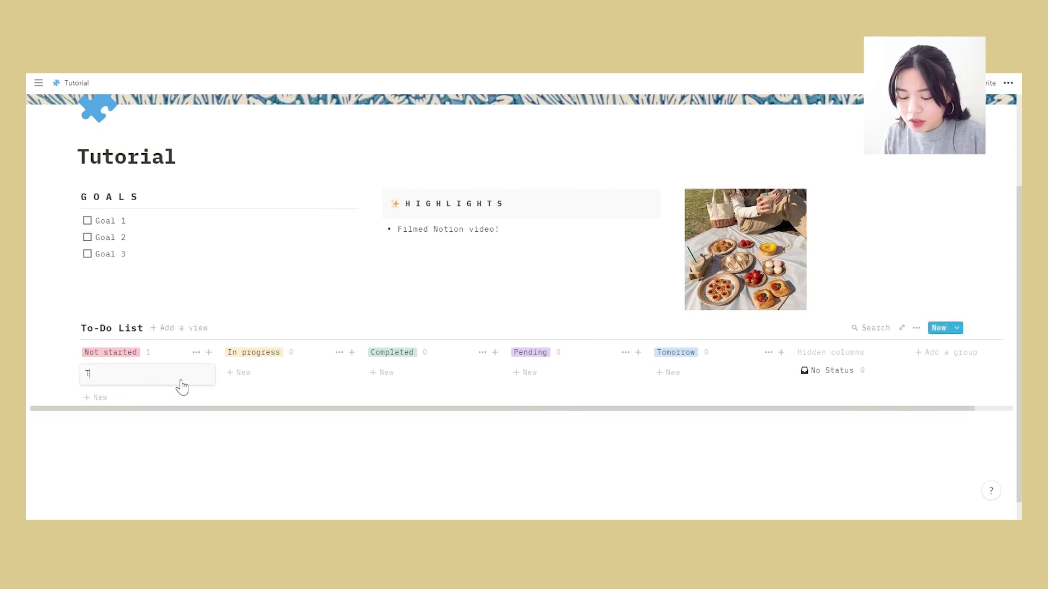
key("Return")
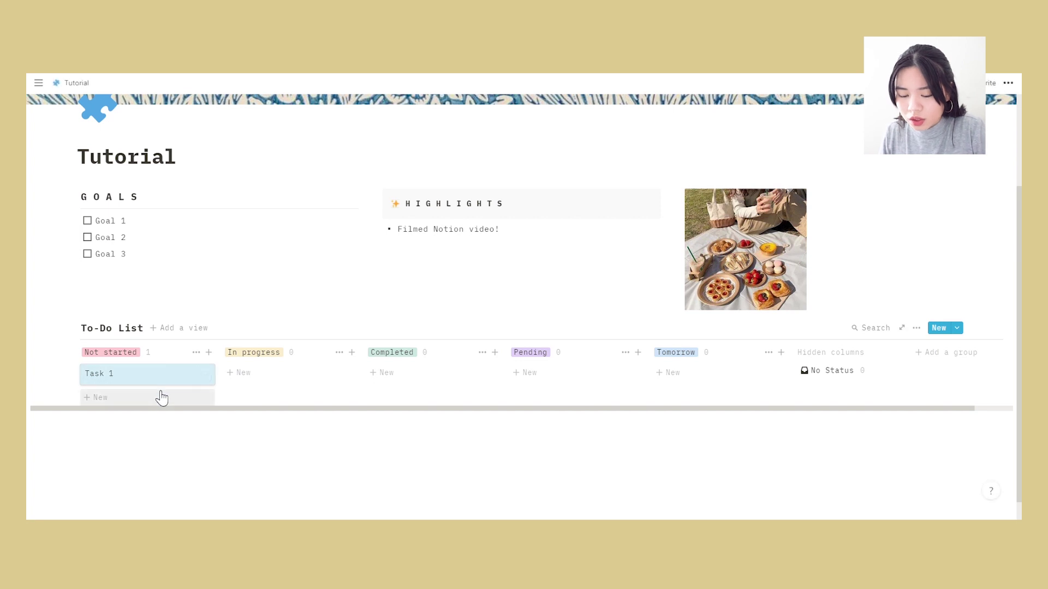
left_click(161, 398)
type("Task 2")
key("Return")
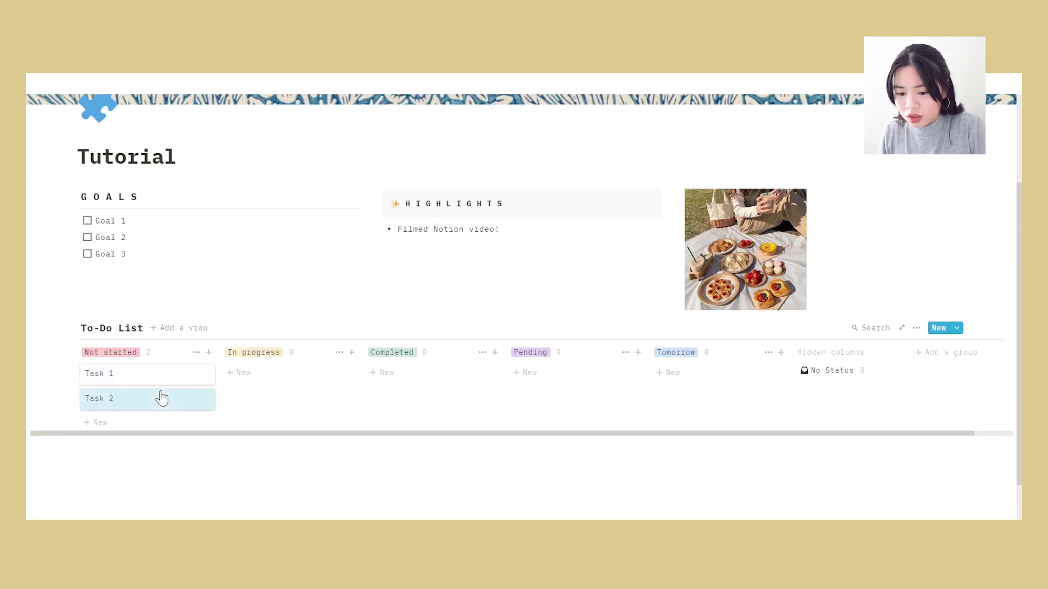
left_click(157, 423)
type("Task 3")
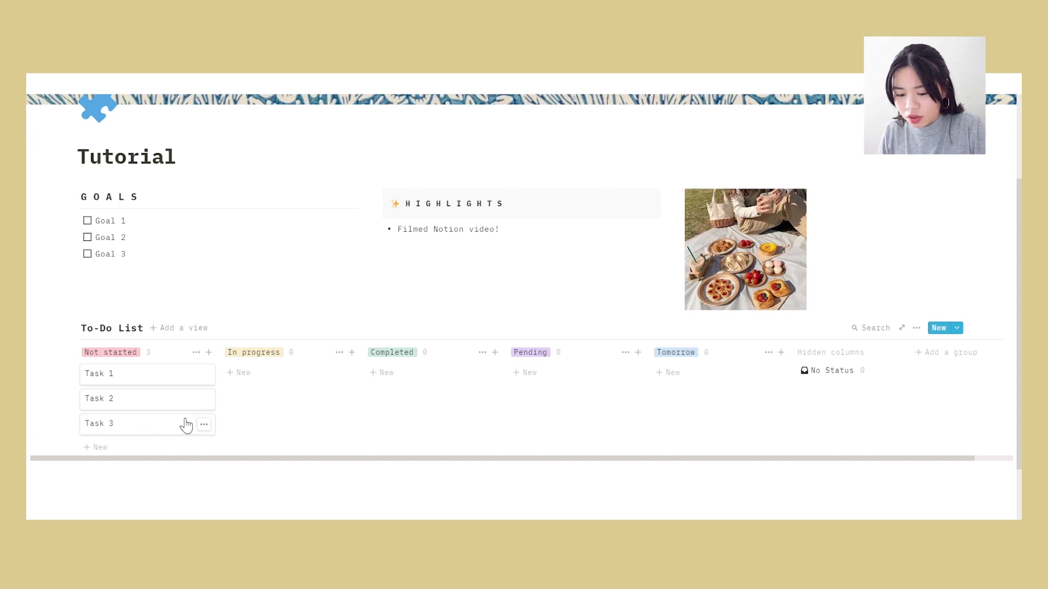
left_click(269, 427)
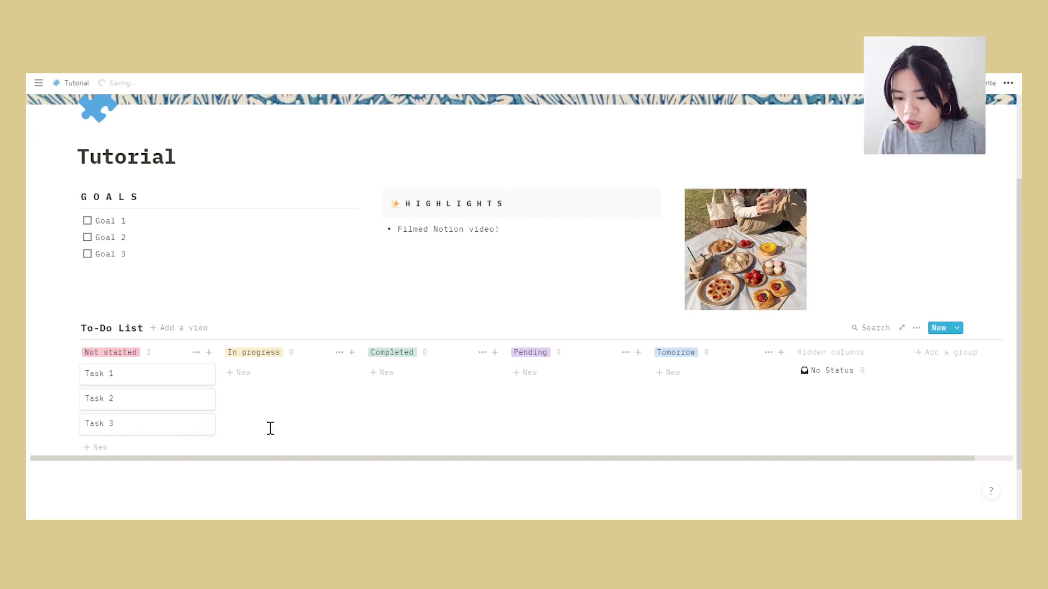
Step: Open the Task 1 card and delete its Assign property
left_click(160, 381)
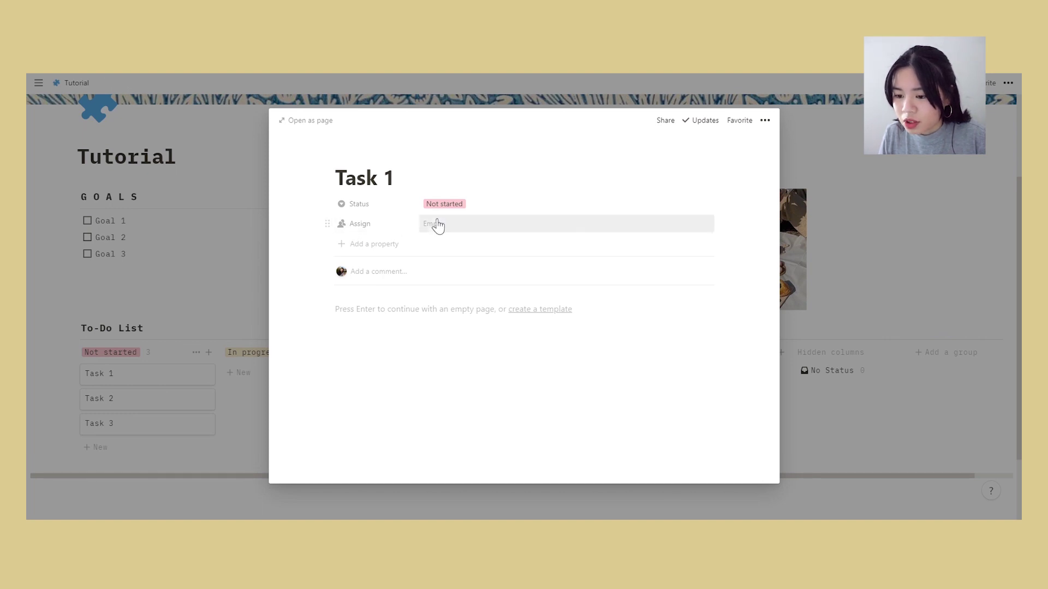
left_click(336, 226)
left_click(377, 333)
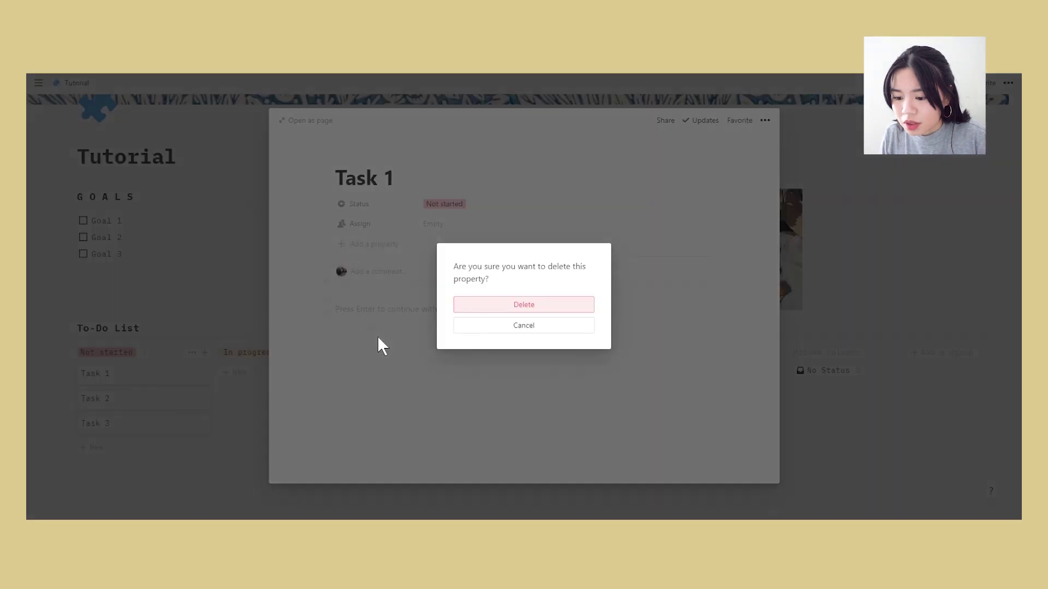
left_click(514, 304)
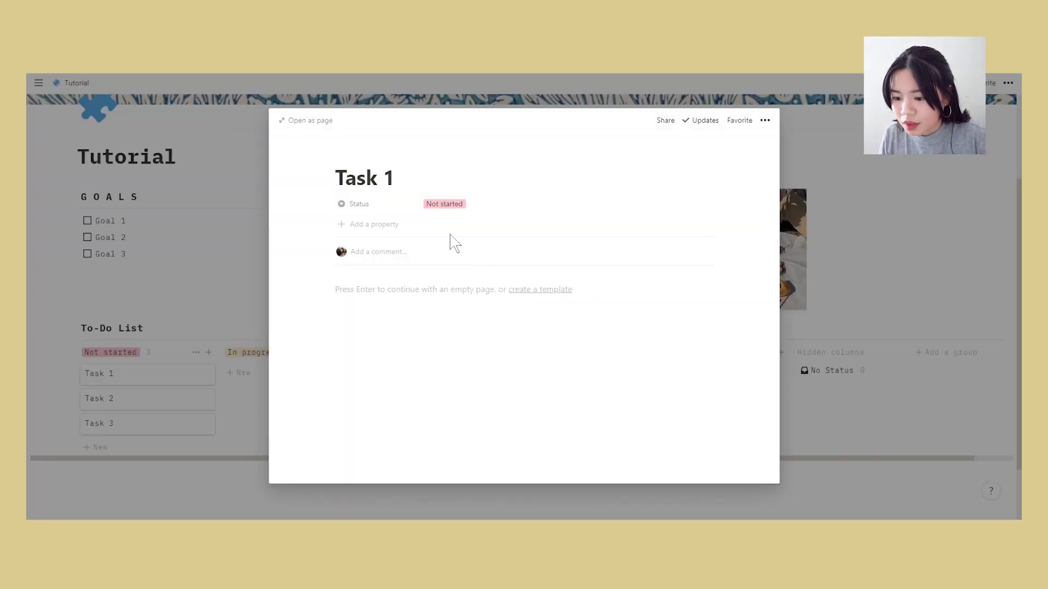
Step: Add a property named "Day" to the Task 1 card and set its type to Select
left_click(403, 228)
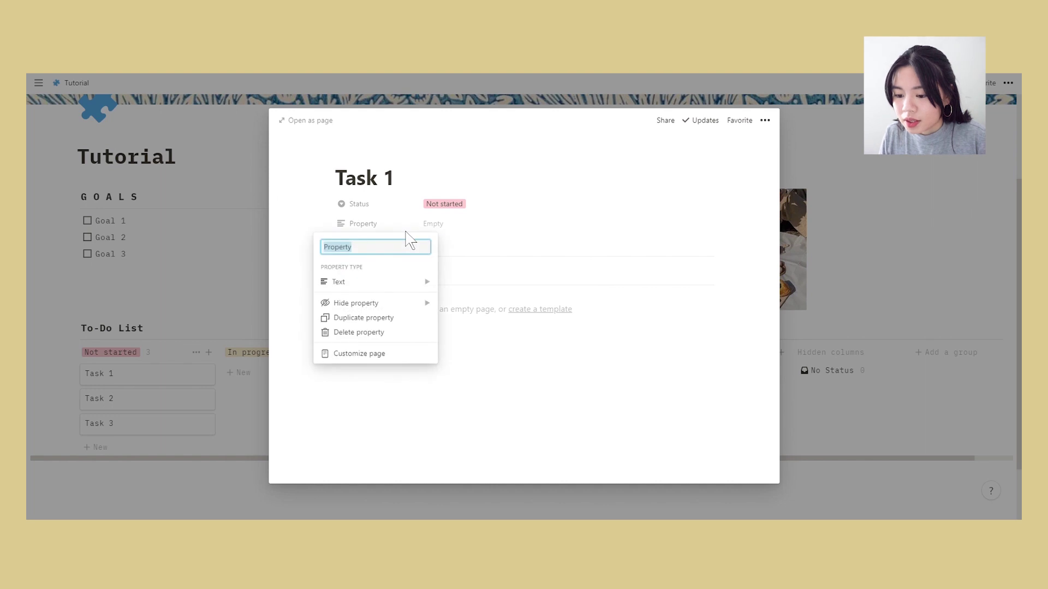
type("Day")
left_click(407, 283)
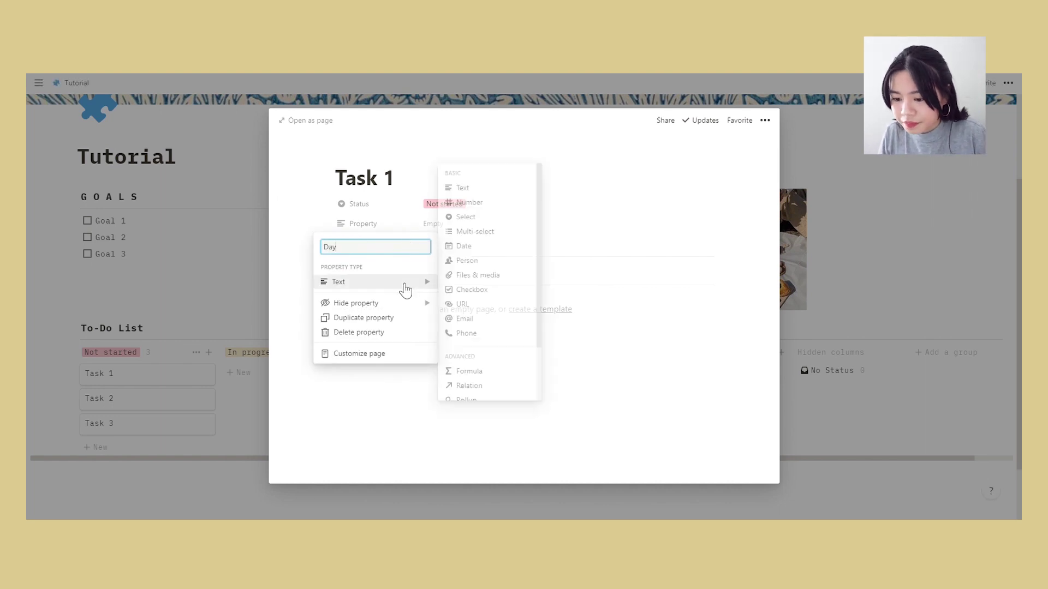
left_click(465, 217)
Step: Create the Day options Monday, Tuesday, Wednesday, Thursday, Friday, Saturday and Sunday
left_click(456, 226)
type("Monday")
key("Return")
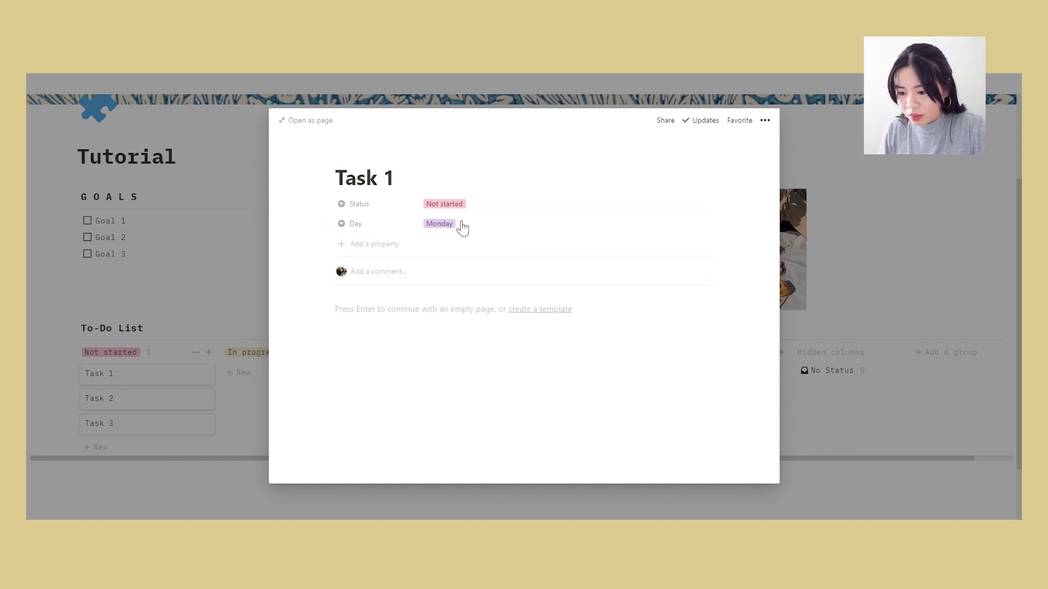
left_click(459, 227)
type("Tuesday")
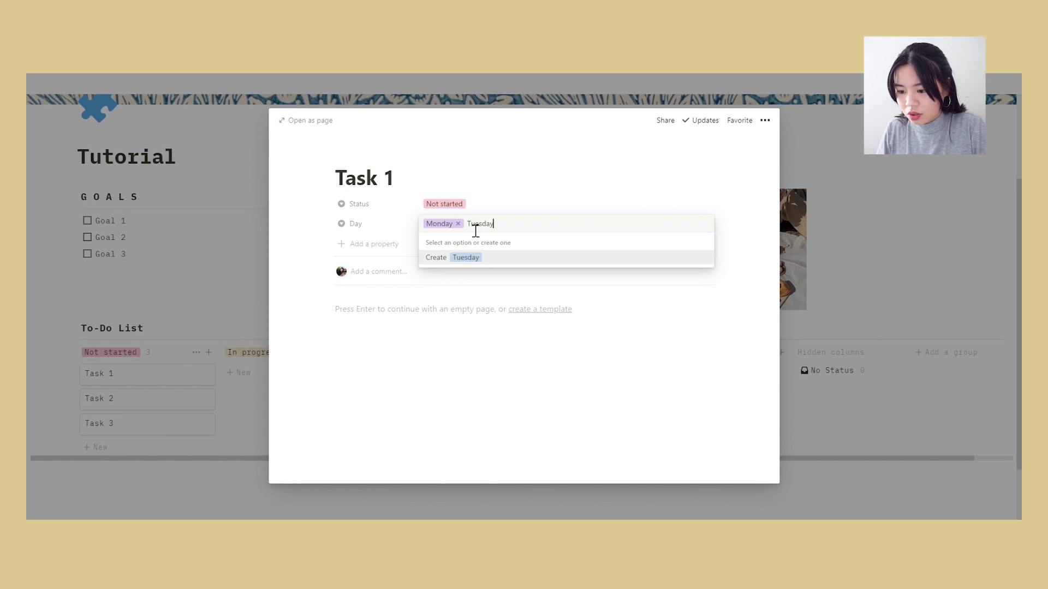
key("Return")
left_click(490, 229)
key("Return")
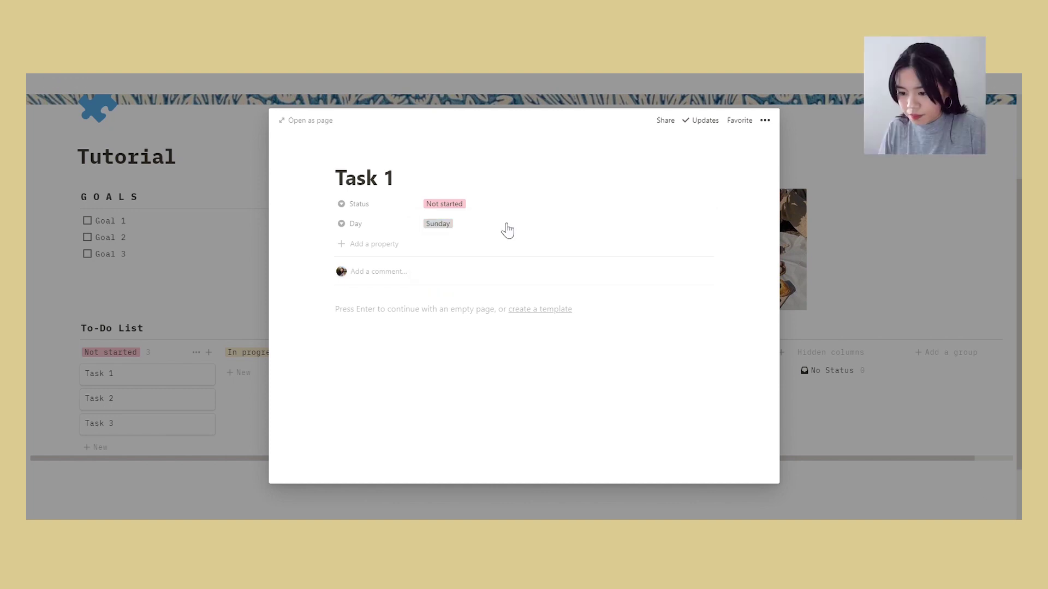
Step: Set the Day of Task 1 to Wednesday and close the card
left_click(464, 226)
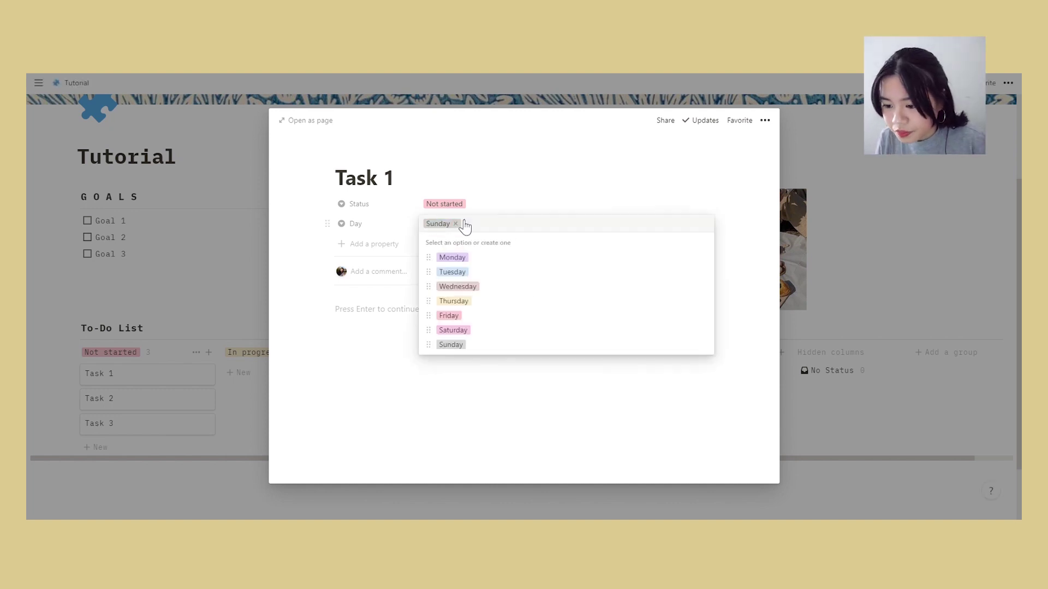
left_click(483, 290)
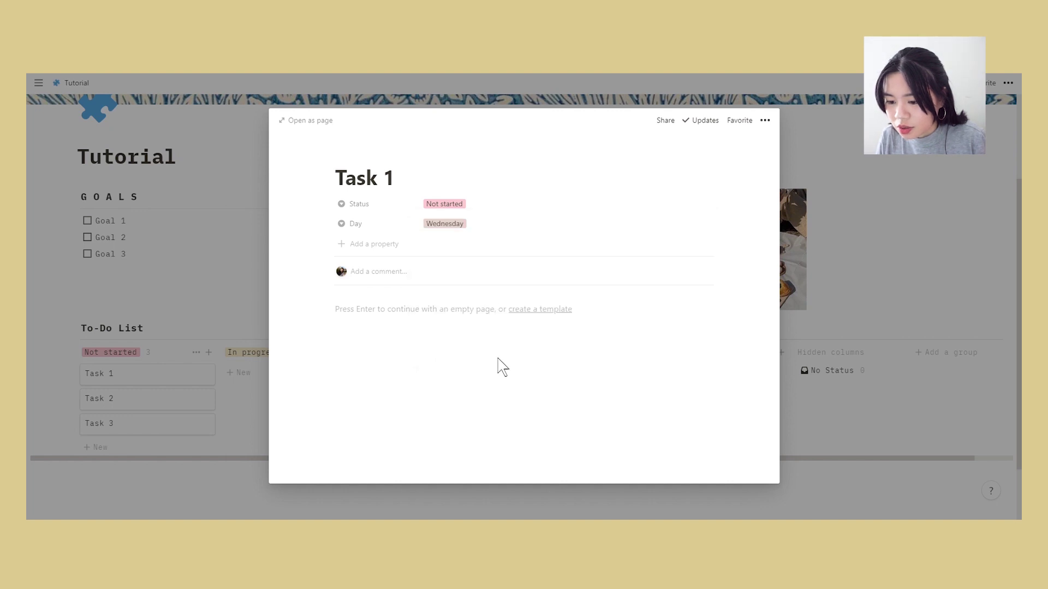
left_click(860, 379)
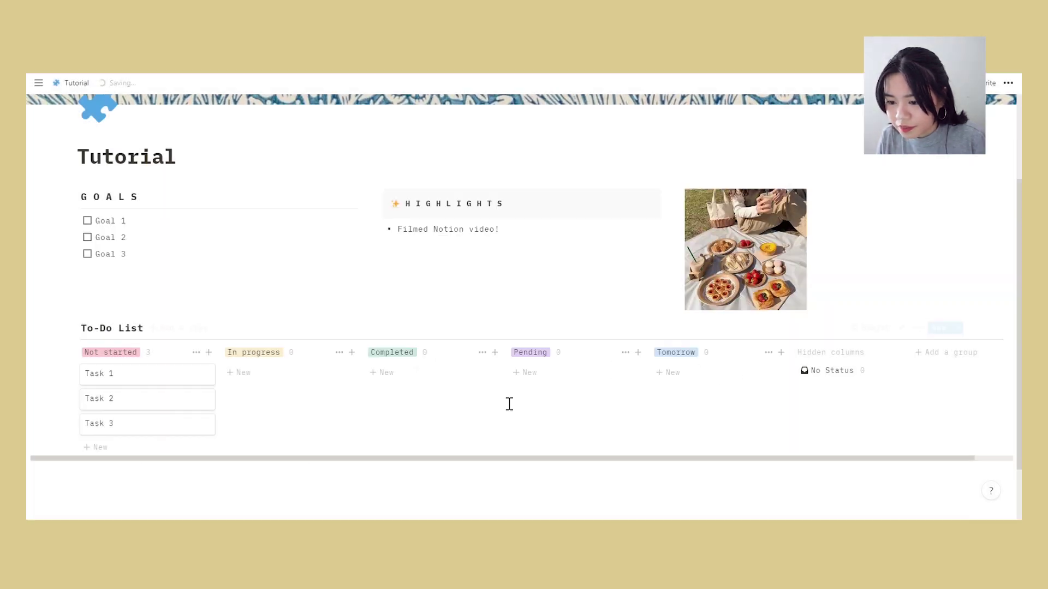
Step: Set the Day property to Wednesday on both the Task 2 and Task 3 cards and return to the board
left_click(146, 405)
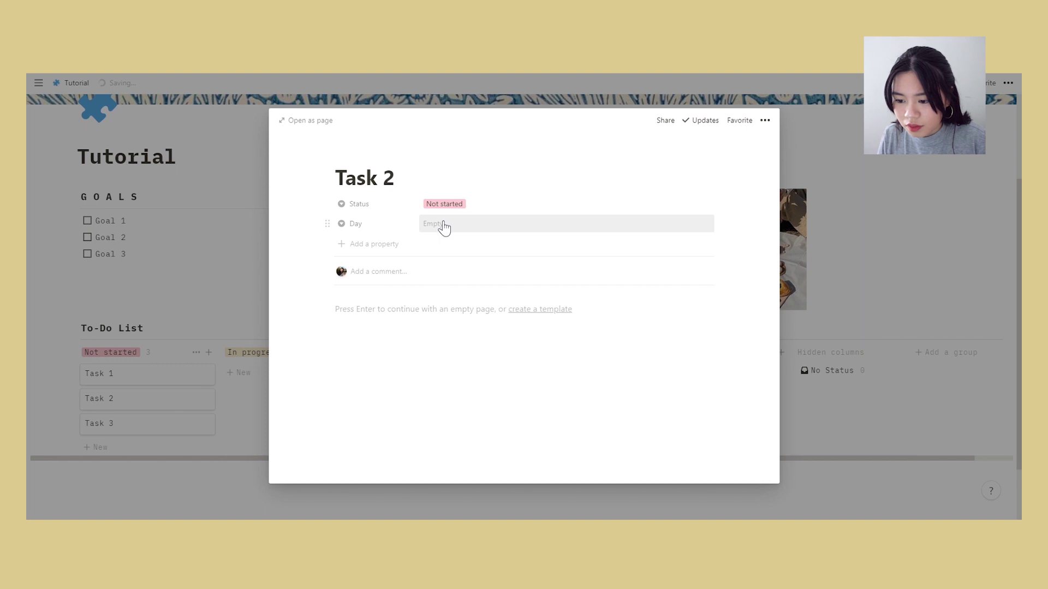
left_click(442, 225)
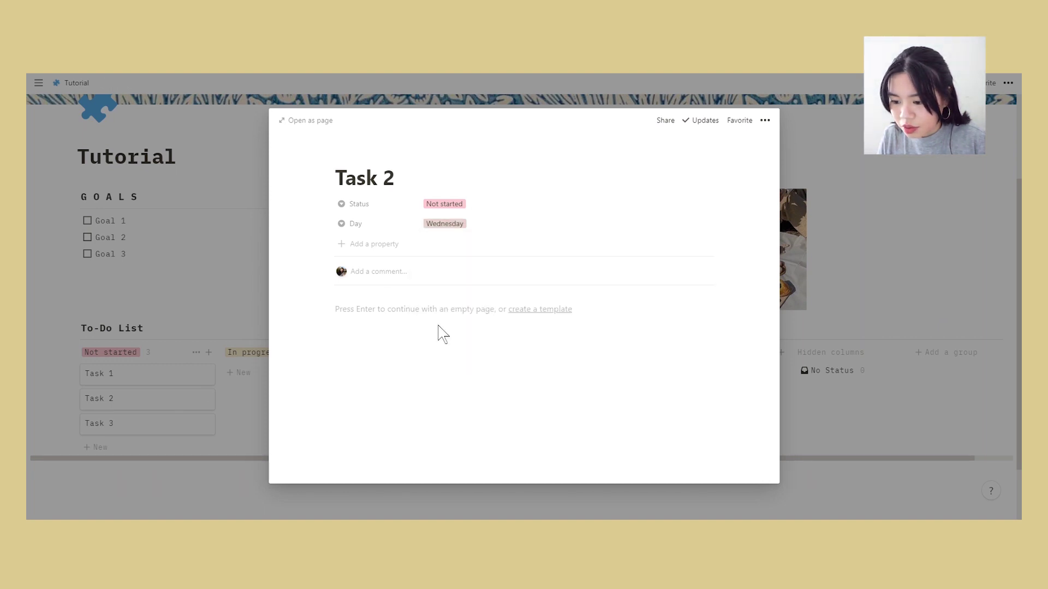
left_click(204, 382)
left_click(184, 430)
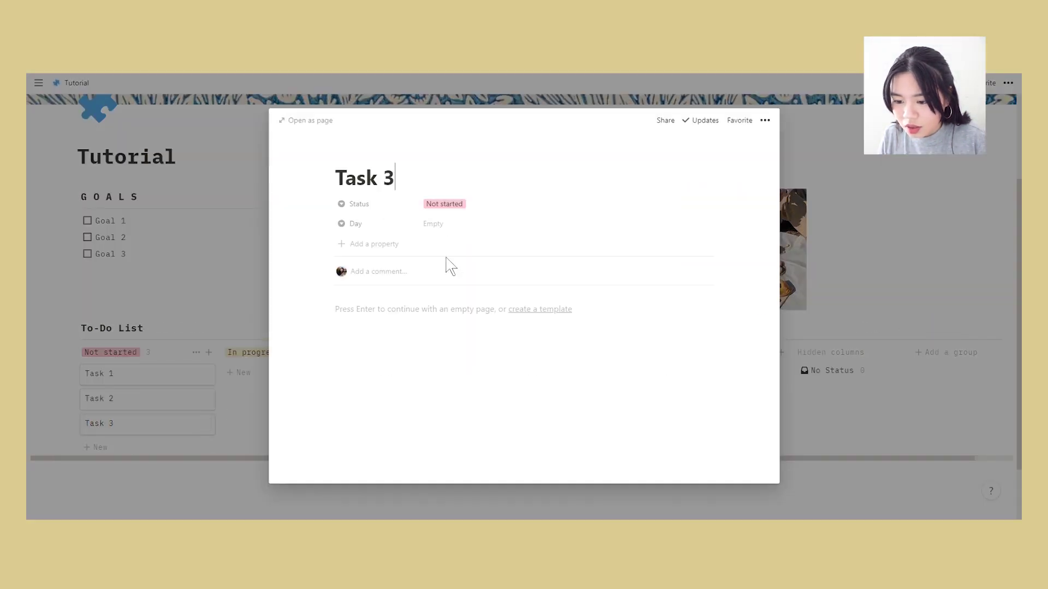
left_click(455, 225)
left_click(470, 287)
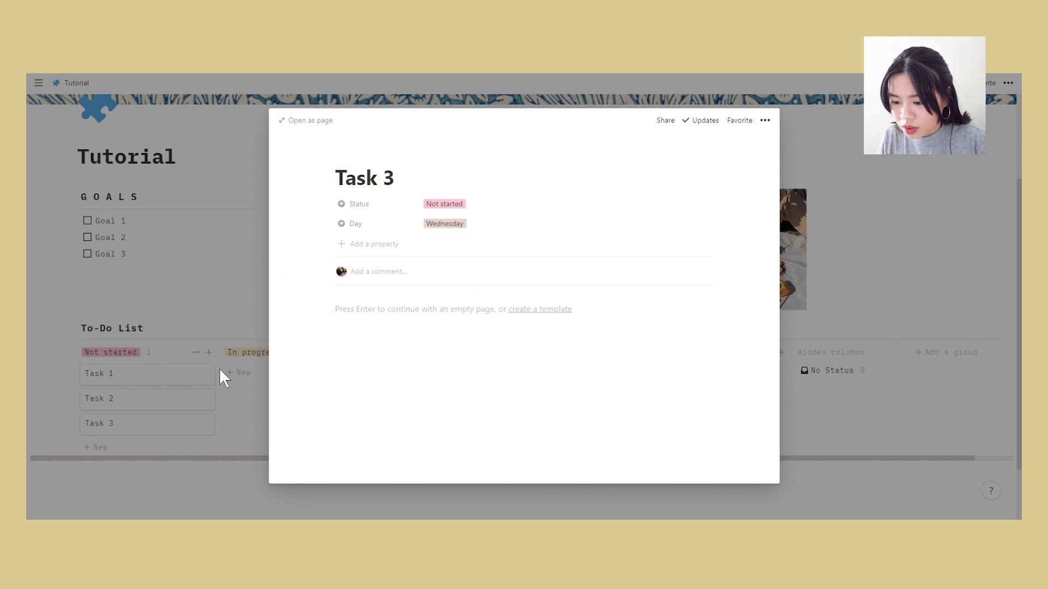
left_click(220, 373)
Step: Select the Task 1, Task 2 and Task 3 cards together and set their Day property to Wednesday in one edit
left_click_drag(247, 440, 150, 382)
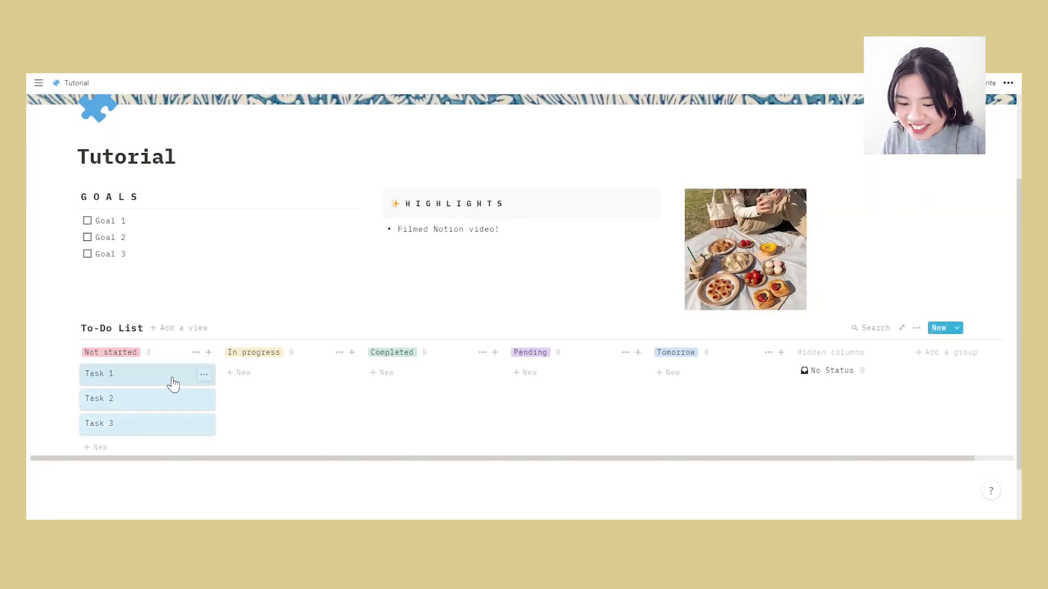
left_click(204, 376)
mouse_move(257, 465)
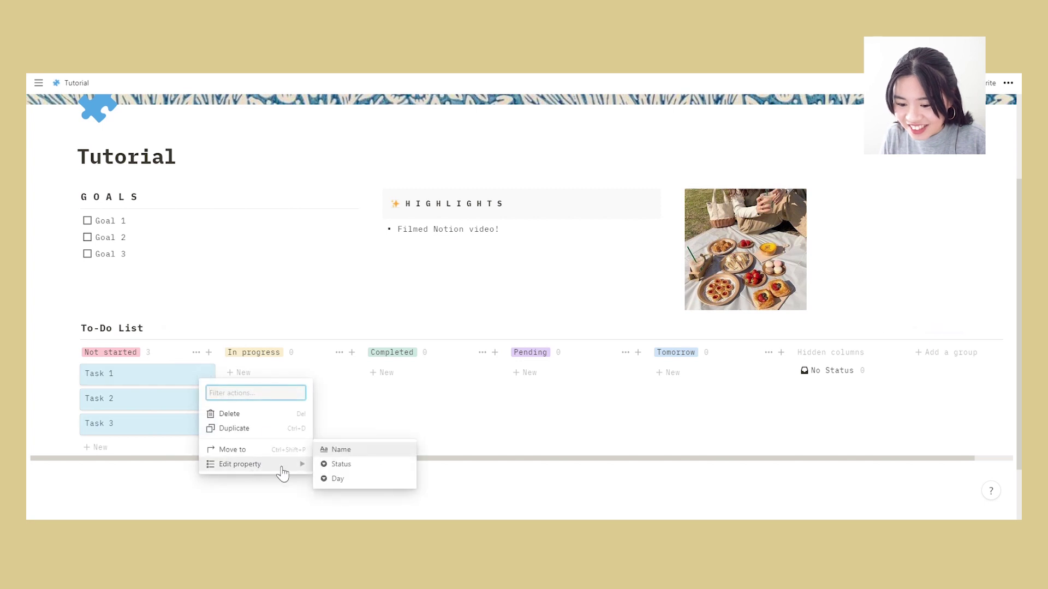
left_click(339, 479)
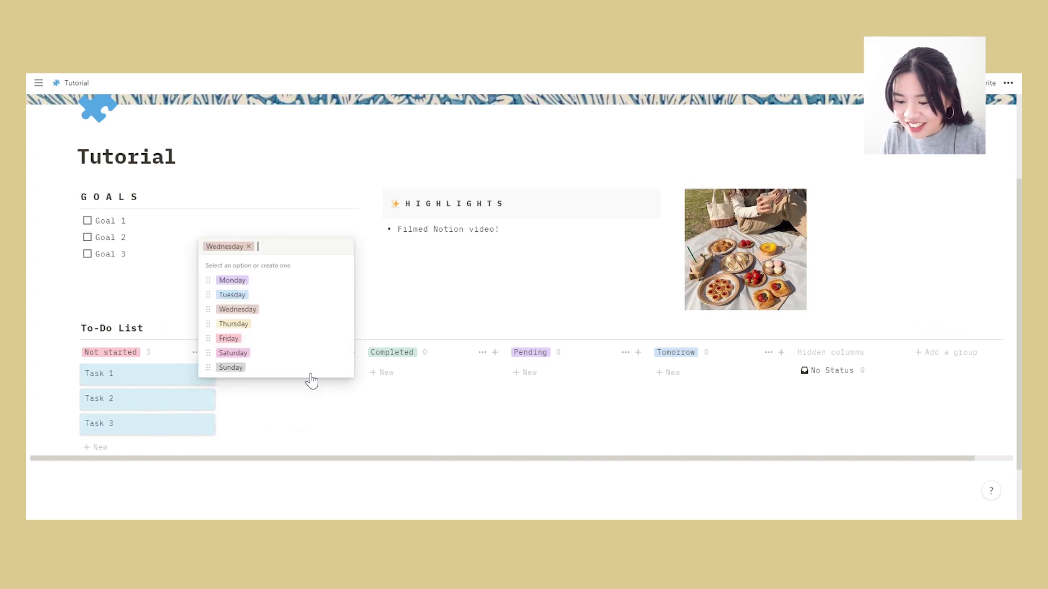
left_click(287, 314)
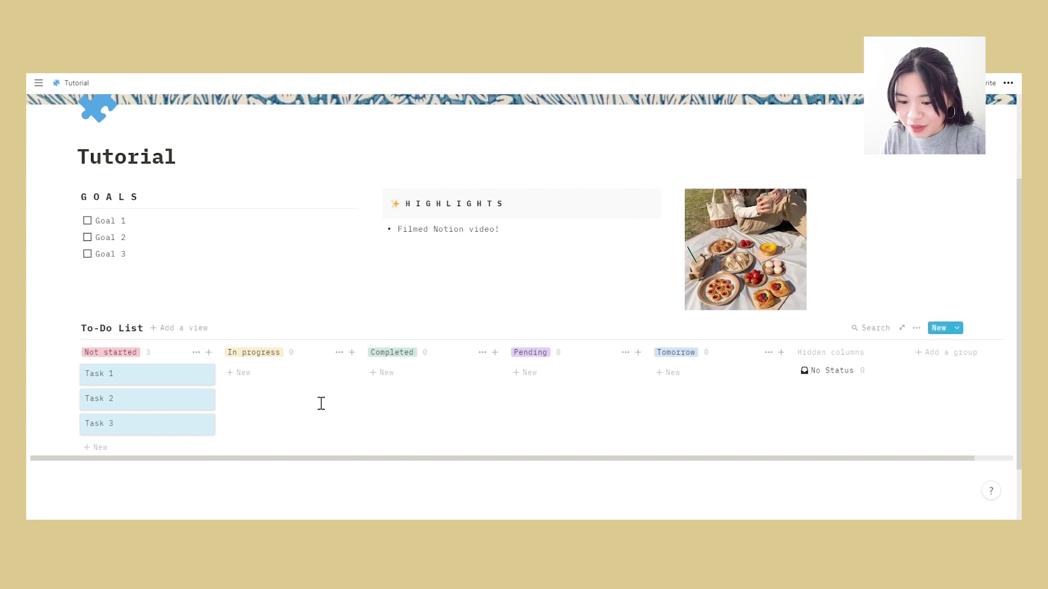
left_click(447, 445)
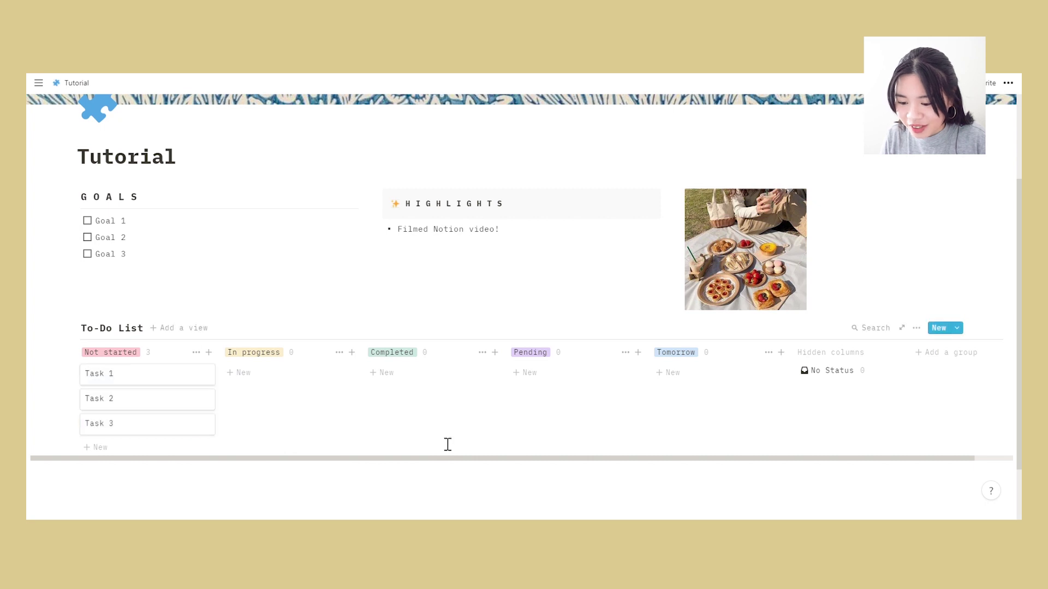
Step: Show the Status and Day properties on the To-Do List board cards
left_click(923, 329)
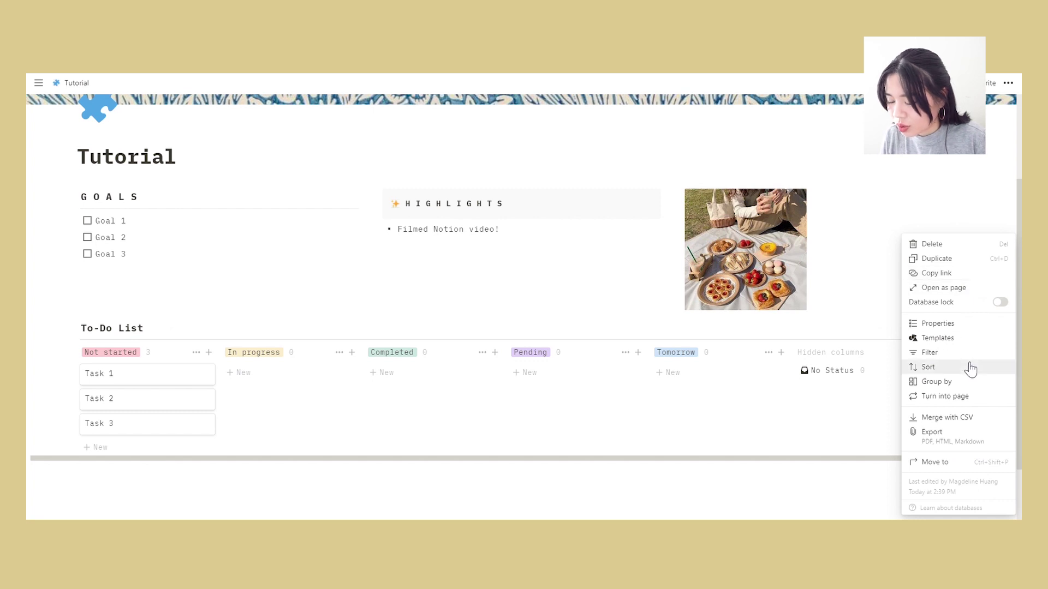
left_click(955, 329)
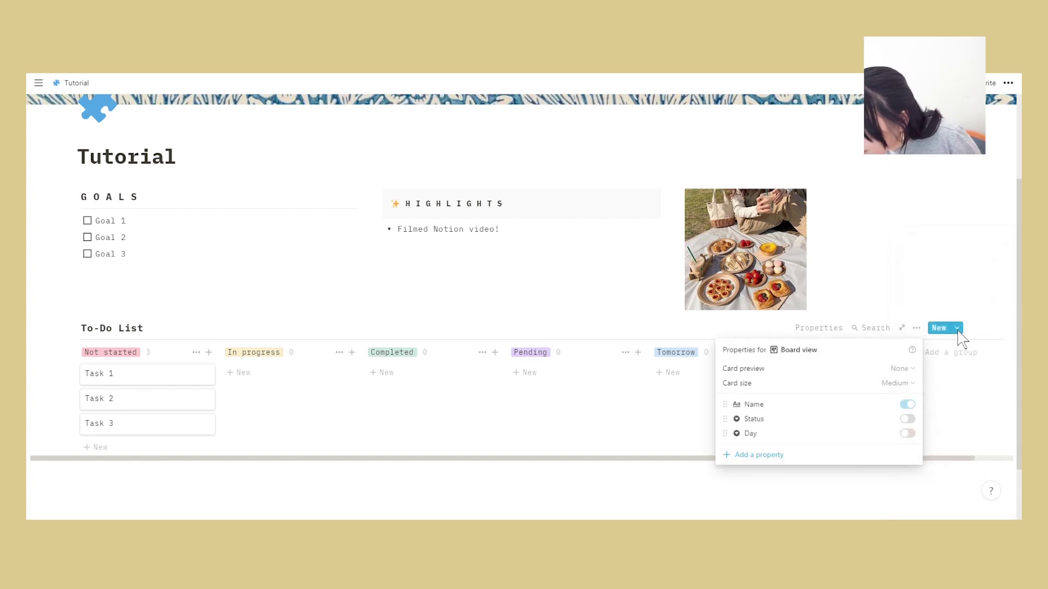
left_click(911, 421)
left_click(908, 419)
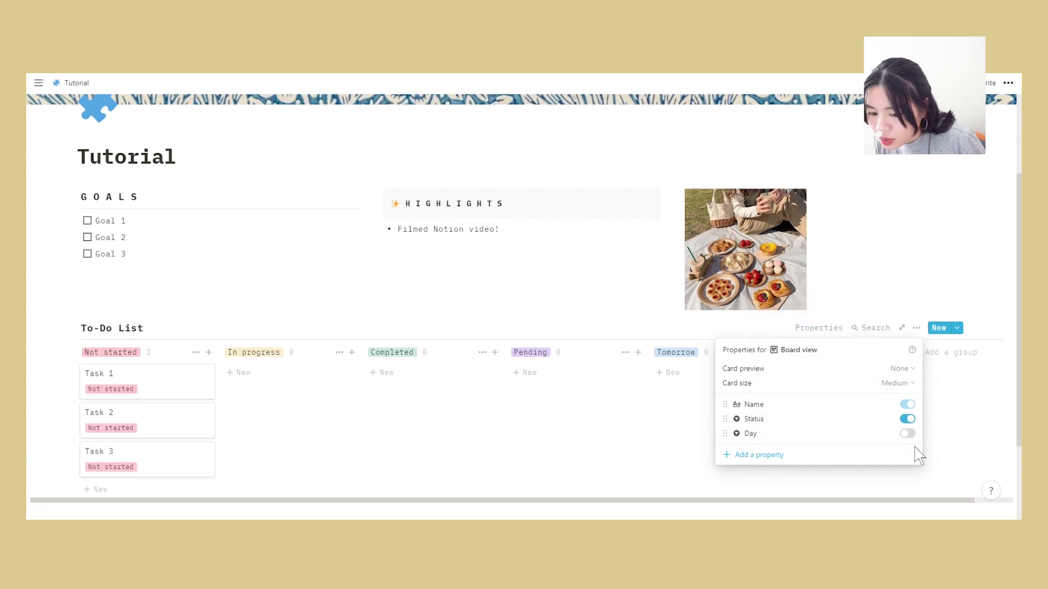
left_click(908, 434)
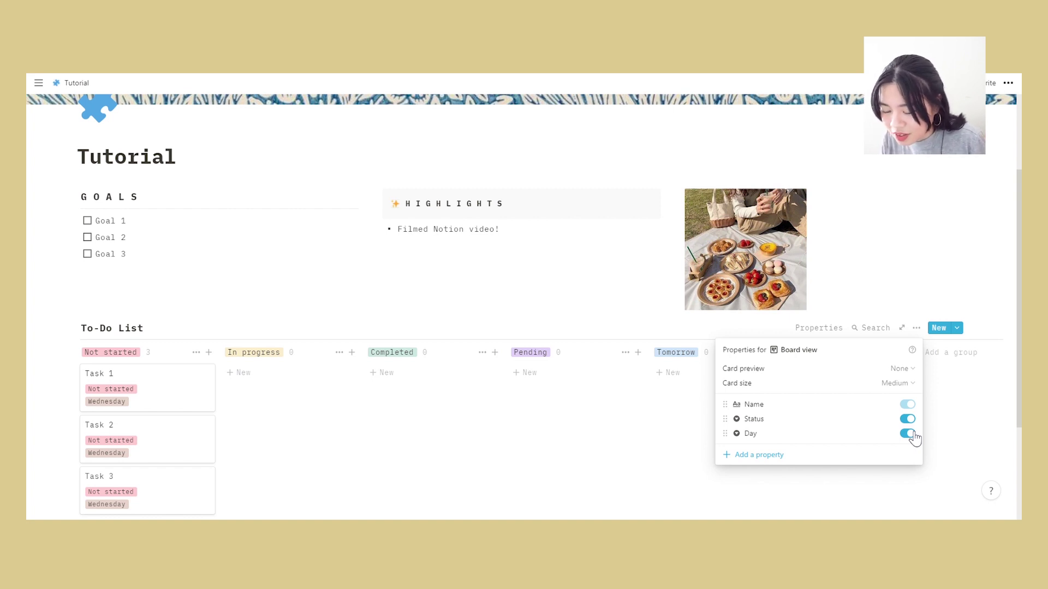
Step: Hide the Day and Status properties from the To-Do List board cards again
left_click(908, 434)
left_click(907, 419)
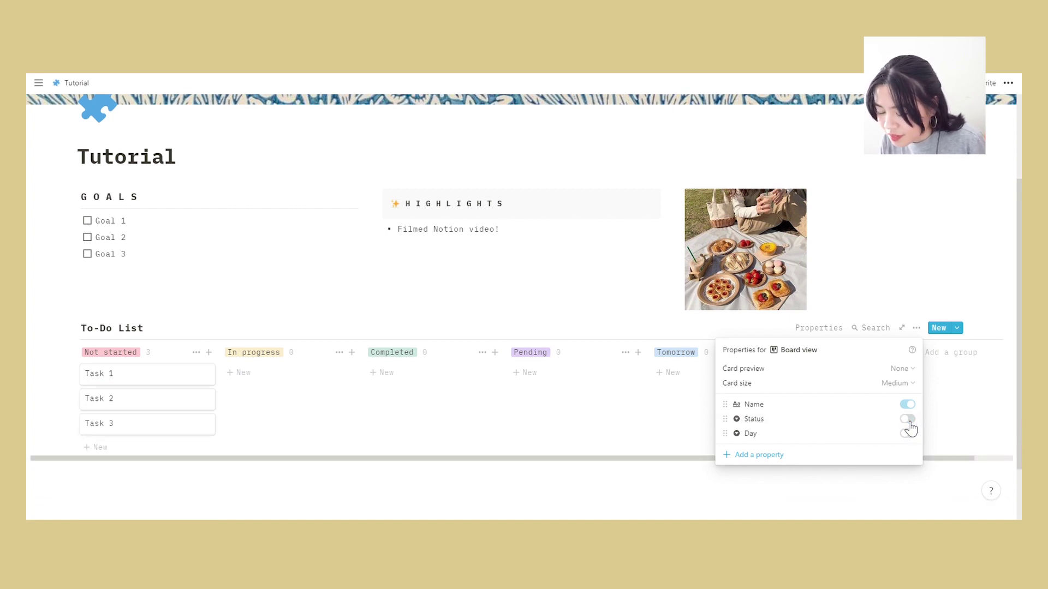
left_click(611, 410)
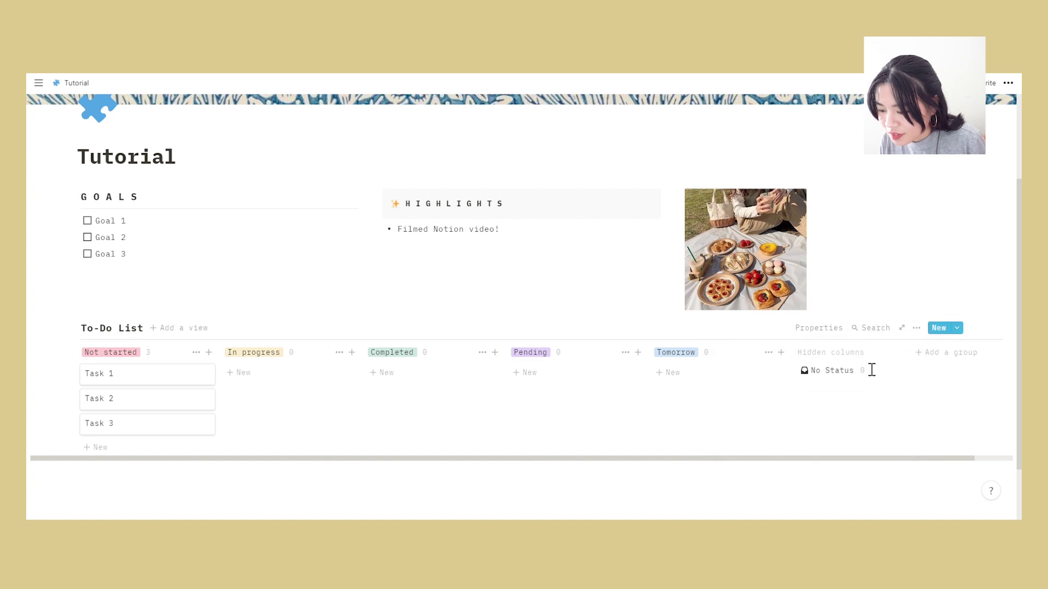
Step: Add a second Board-type view named "Weekly" to the To-Do List database
left_click(197, 329)
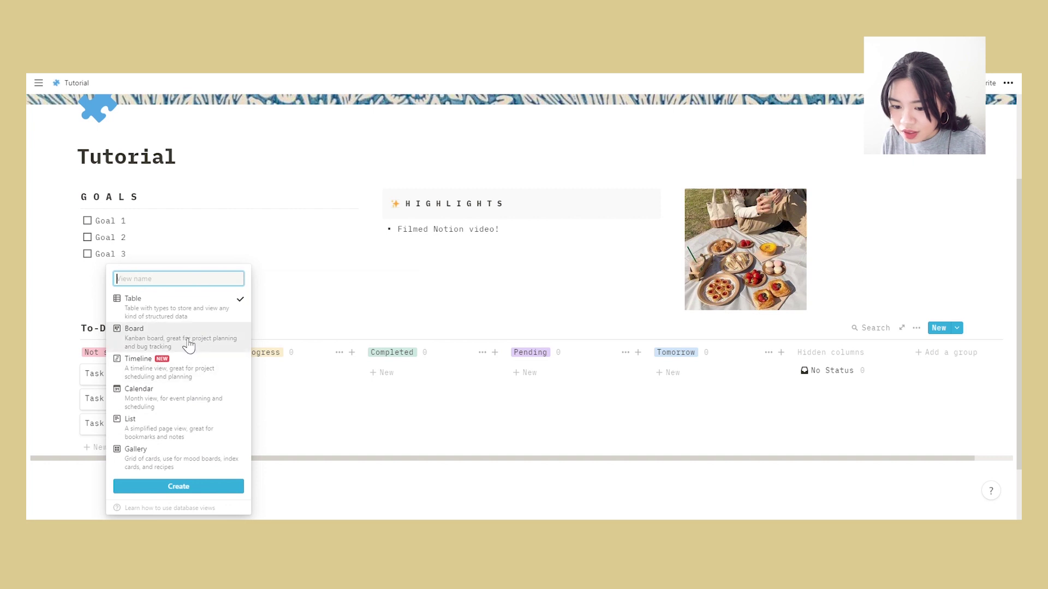
type("W")
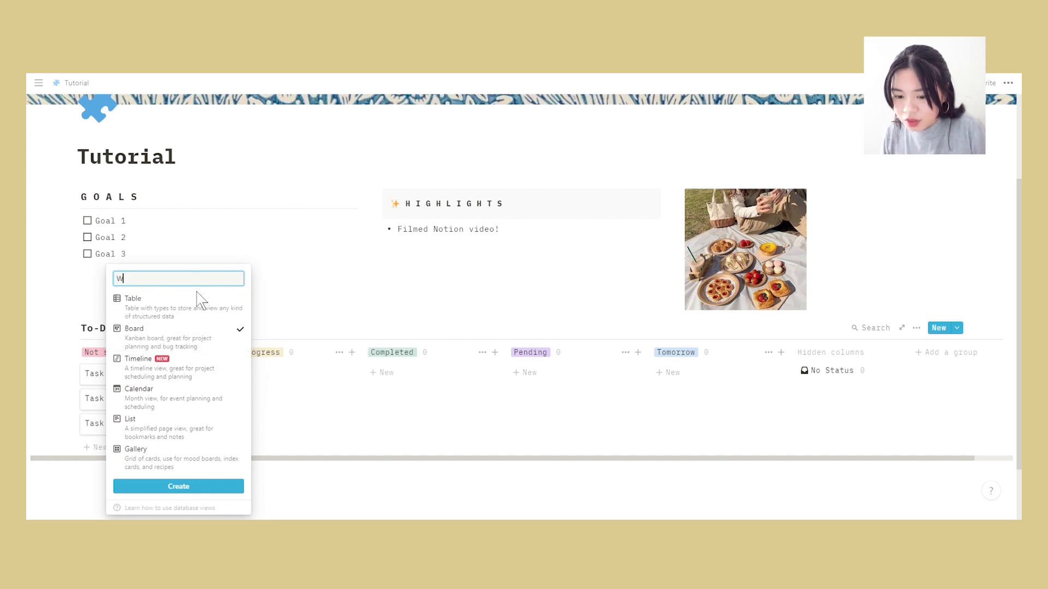
type("eekly")
key("Return")
scroll(253, 393, "down", 3)
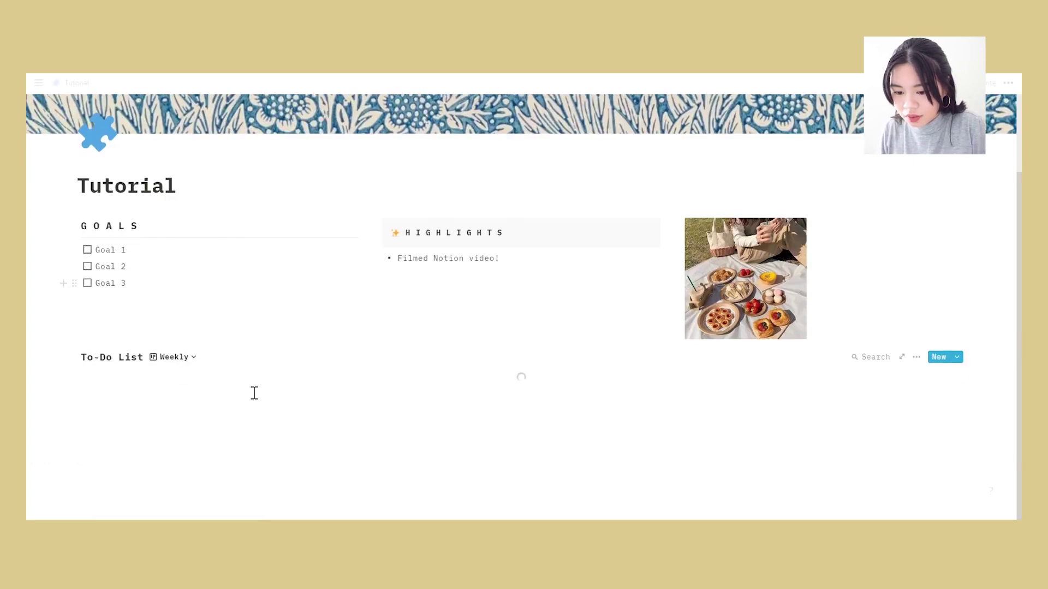
Step: Rename the original To-Do List board view as "Daily", keeping its Board layout
left_click(195, 254)
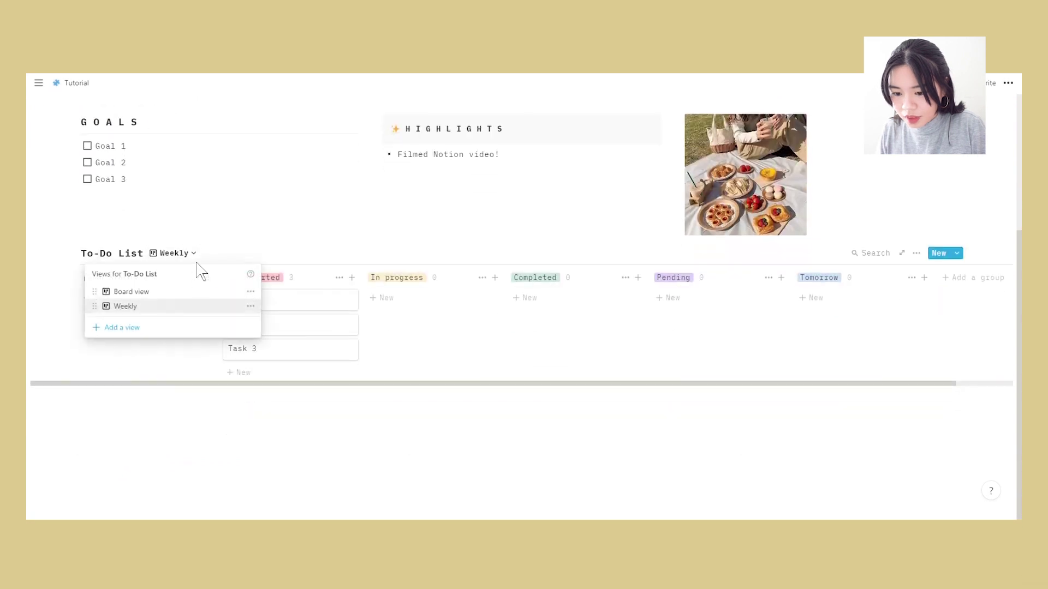
left_click(252, 292)
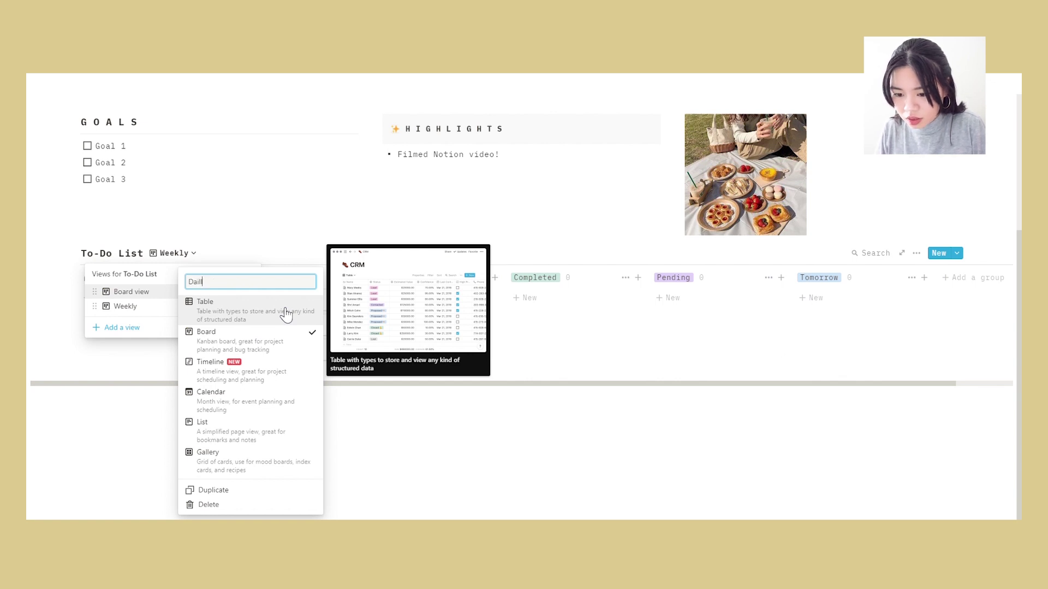
type("Daily")
left_click(286, 314)
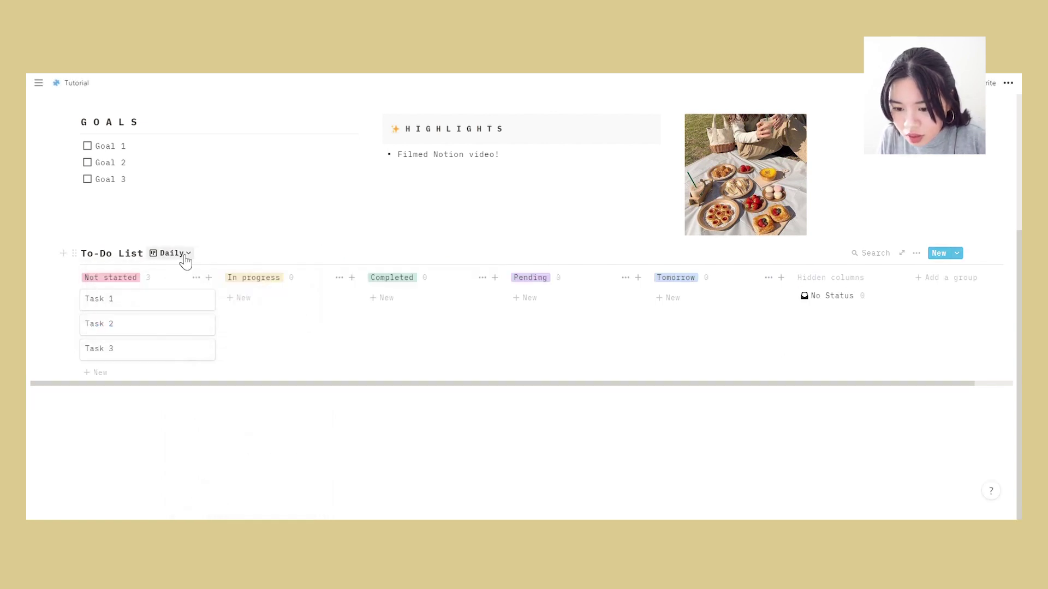
Step: Move the Weekly view above the Daily view in the To-Do List's view order and switch to Weekly
left_click(188, 256)
left_click_drag(140, 306, 145, 300)
left_click(336, 354)
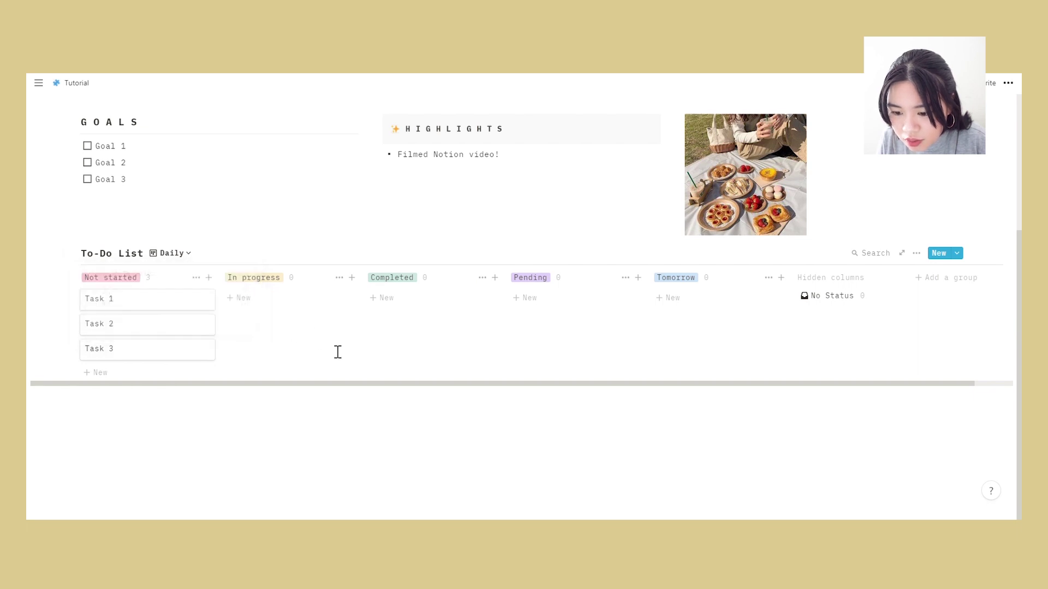
left_click(189, 257)
left_click(188, 293)
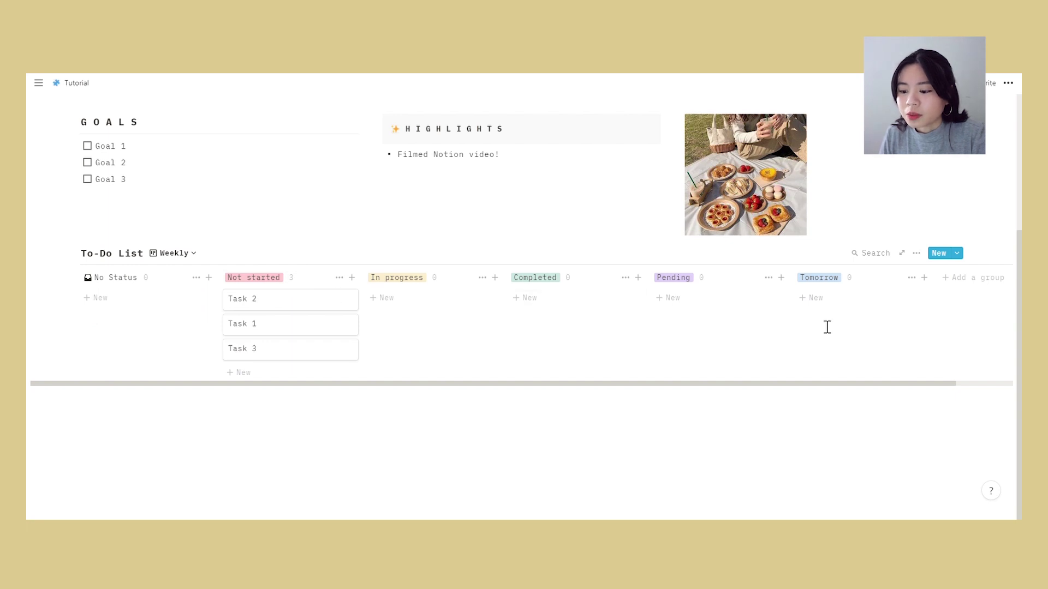
Step: Group the Weekly board by Day and hide its No Day column
left_click(917, 253)
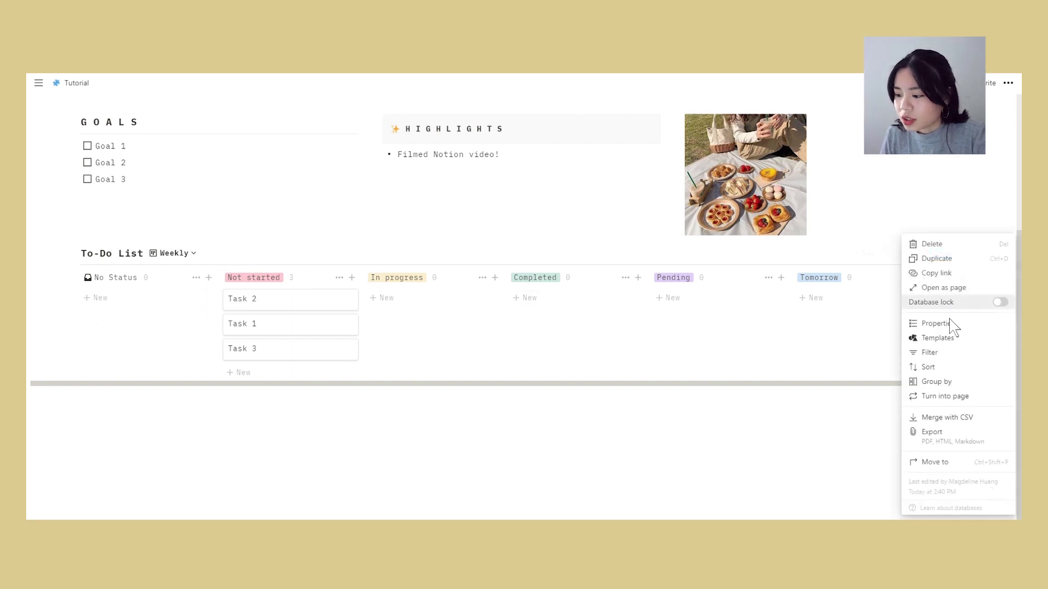
left_click(955, 384)
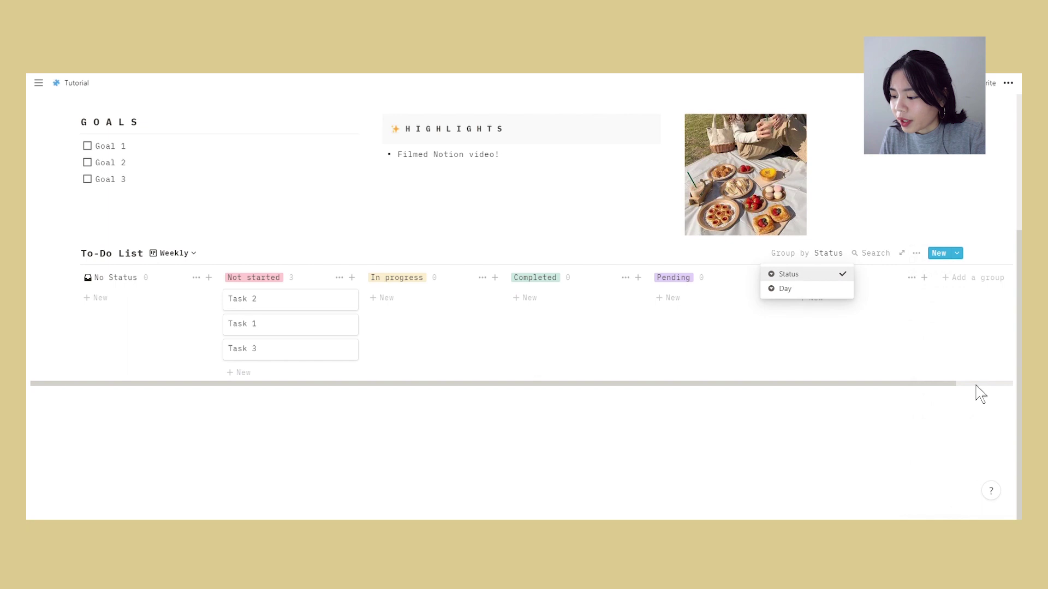
left_click(839, 296)
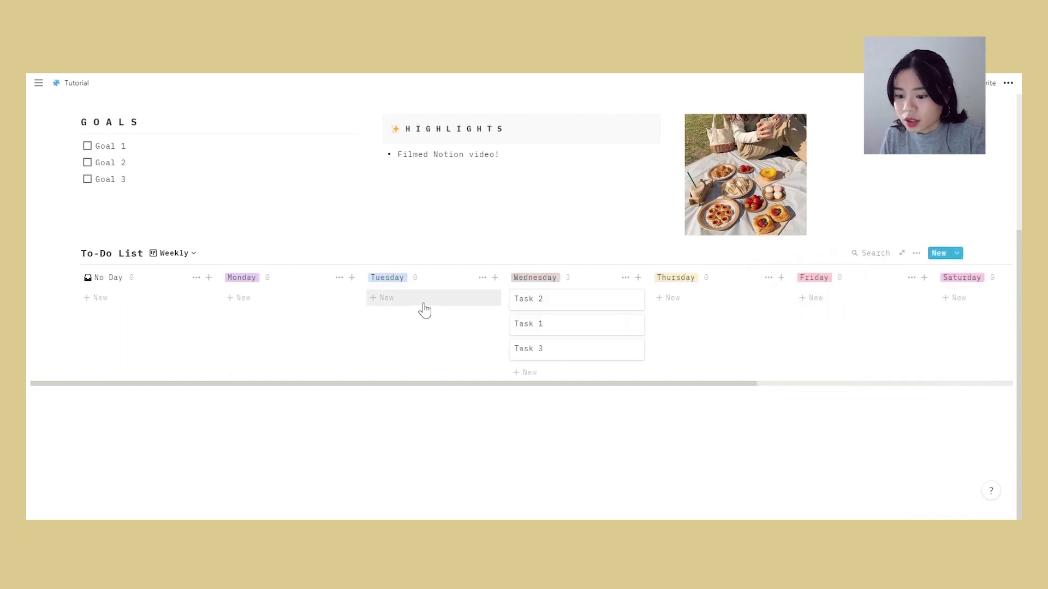
scroll(830, 295, "right", 5)
scroll(830, 293, "left", 10)
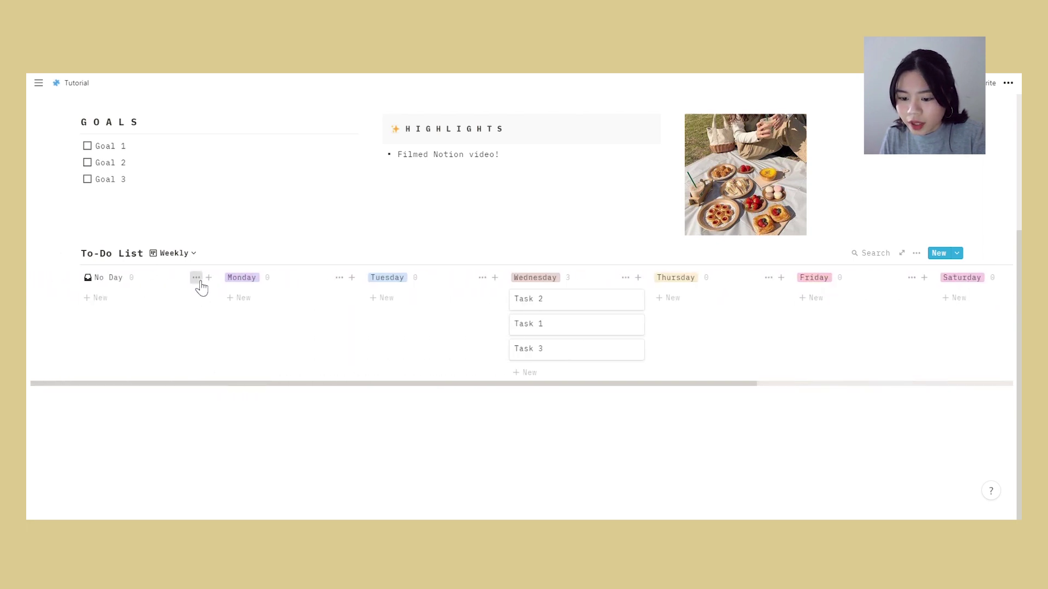
left_click(196, 278)
left_click(202, 296)
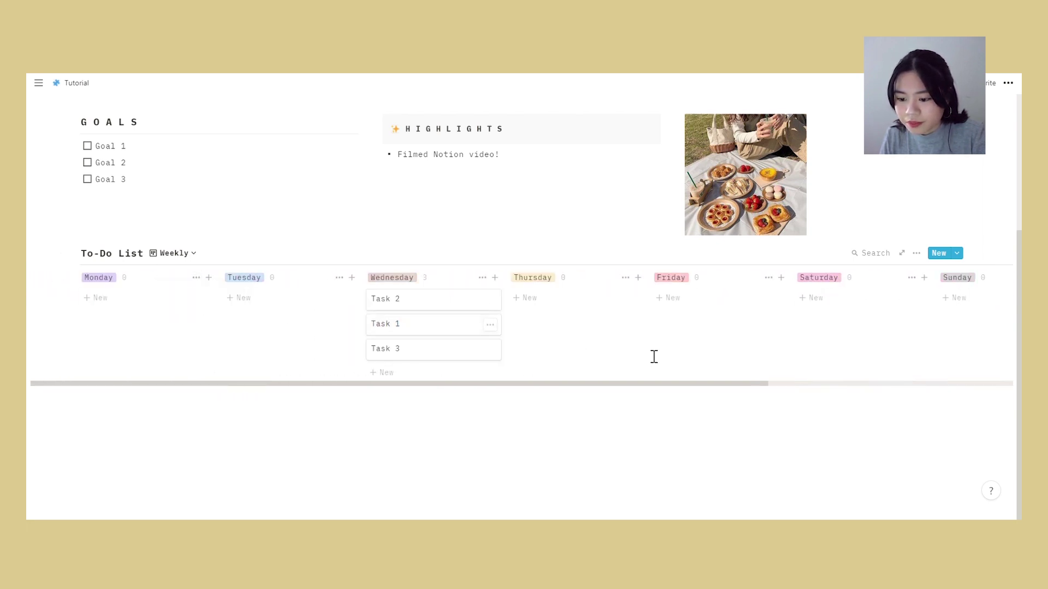
Step: Add the cards "Task 4" under Monday, "Task 5" under Tuesday and "Task 6" under Thursday in the Weekly board
left_click(169, 300)
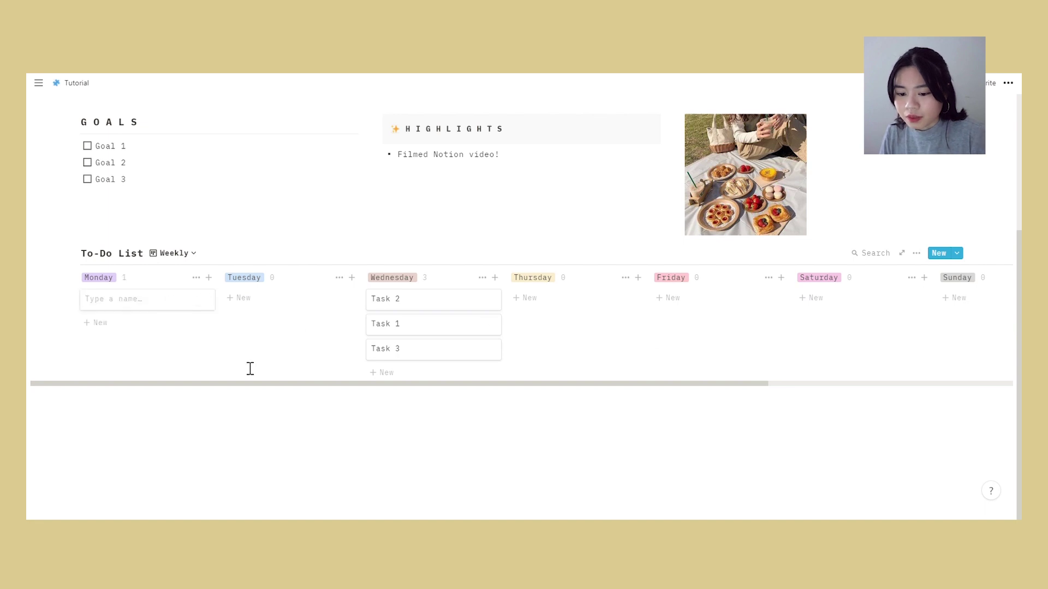
type("Task")
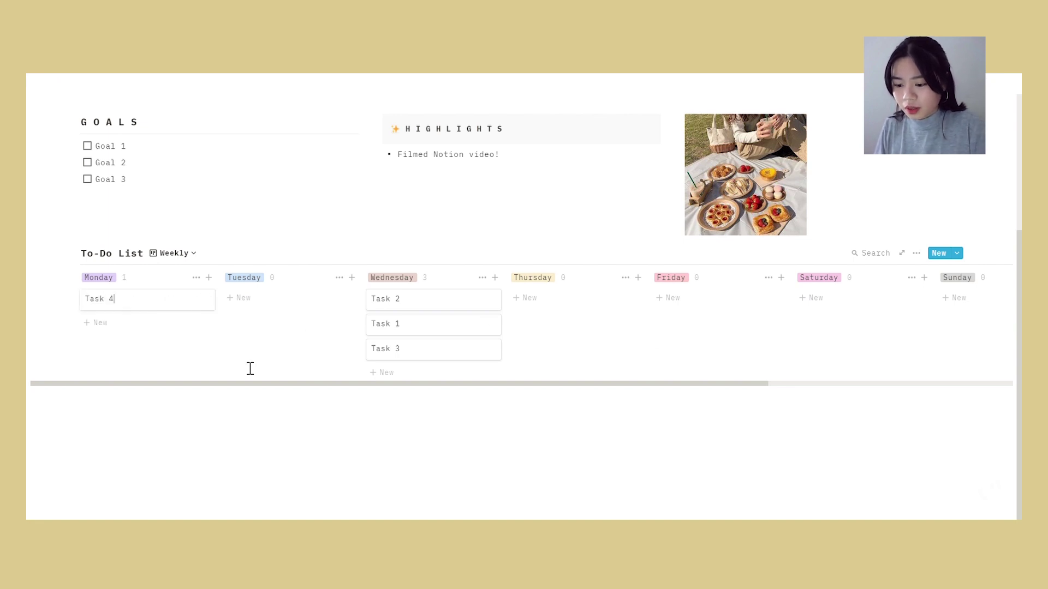
type(" 4")
key("Escape")
left_click(268, 299)
type("Task 5")
key("Escape")
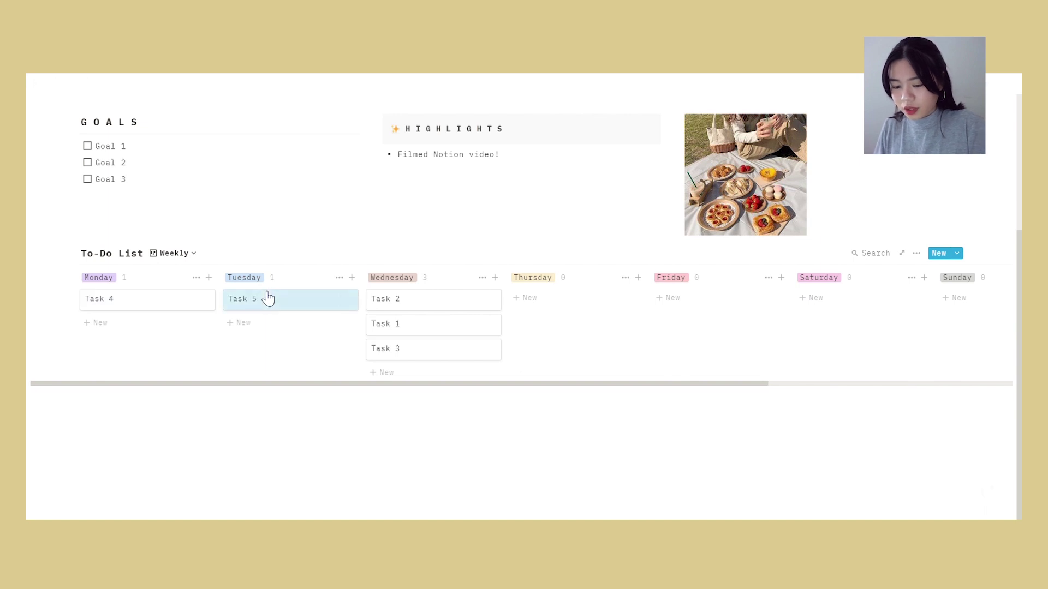
left_click(545, 299)
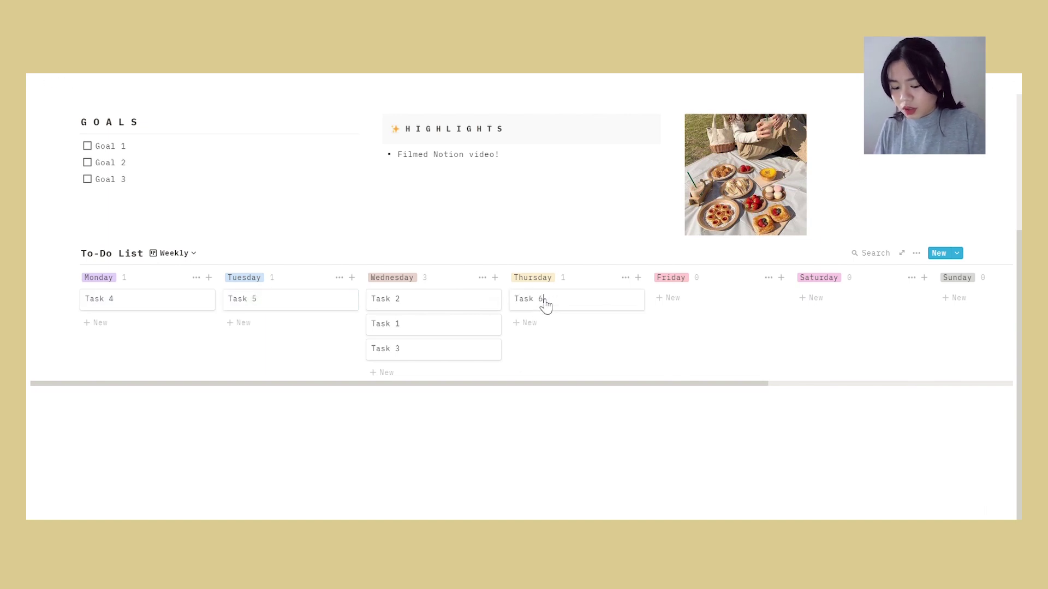
key("Escape")
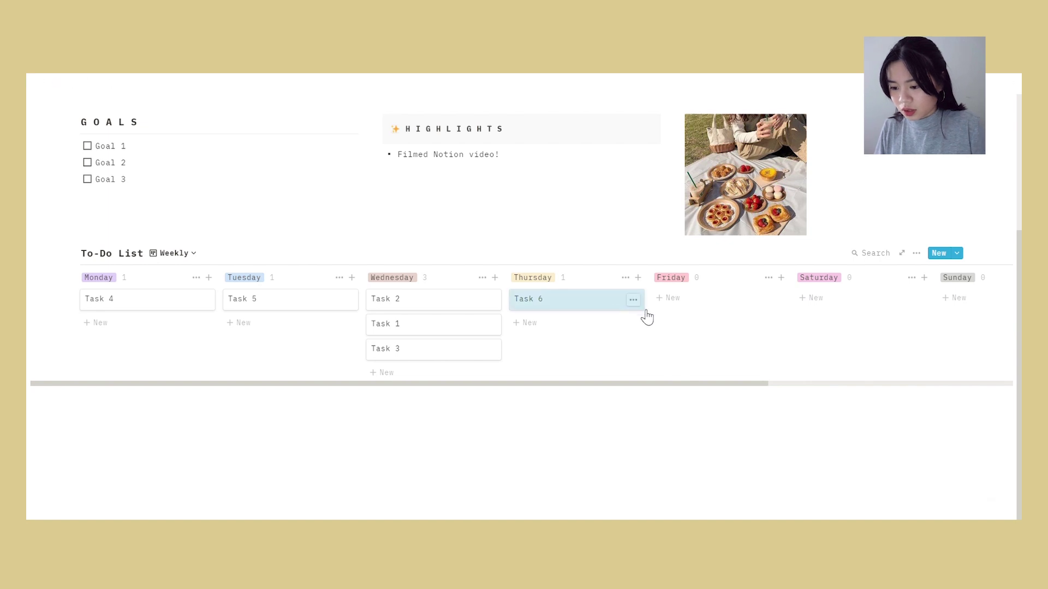
left_click(697, 330)
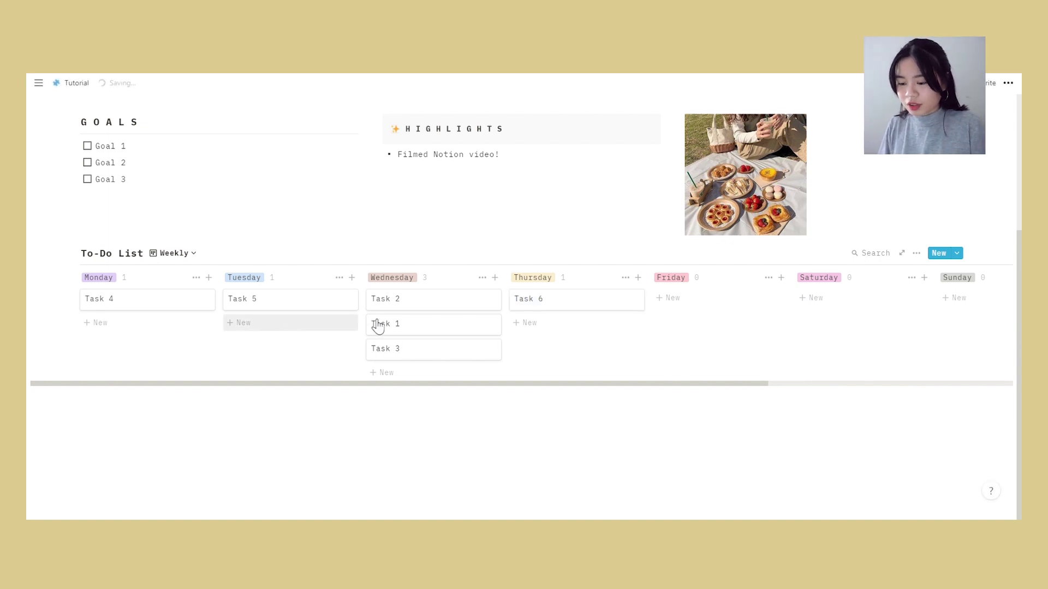
Step: Check which cards appear in the Daily view, and return to the Weekly view
scroll(619, 333, "right", 5)
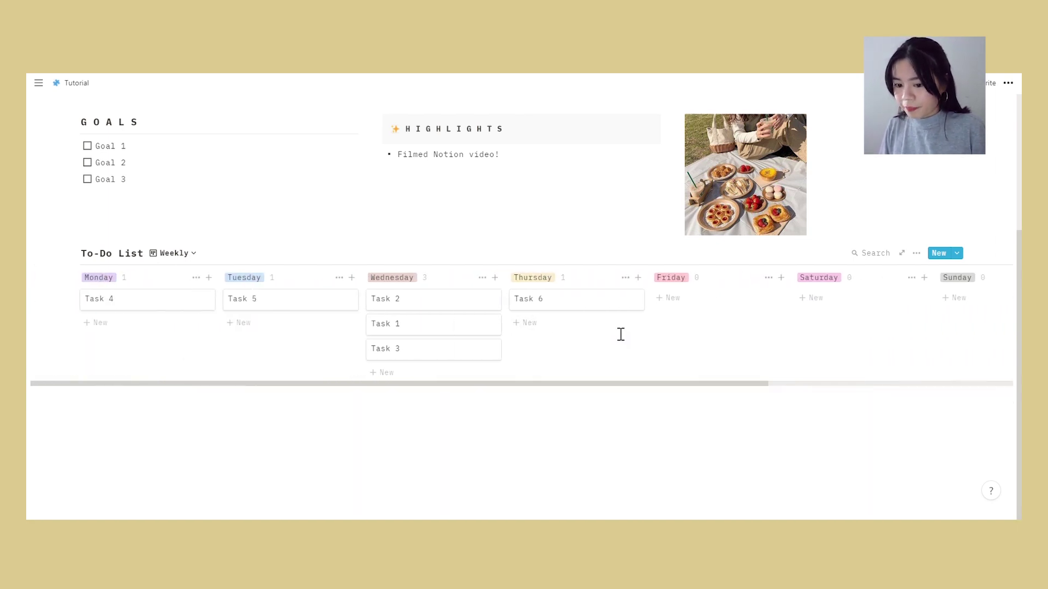
left_click(175, 254)
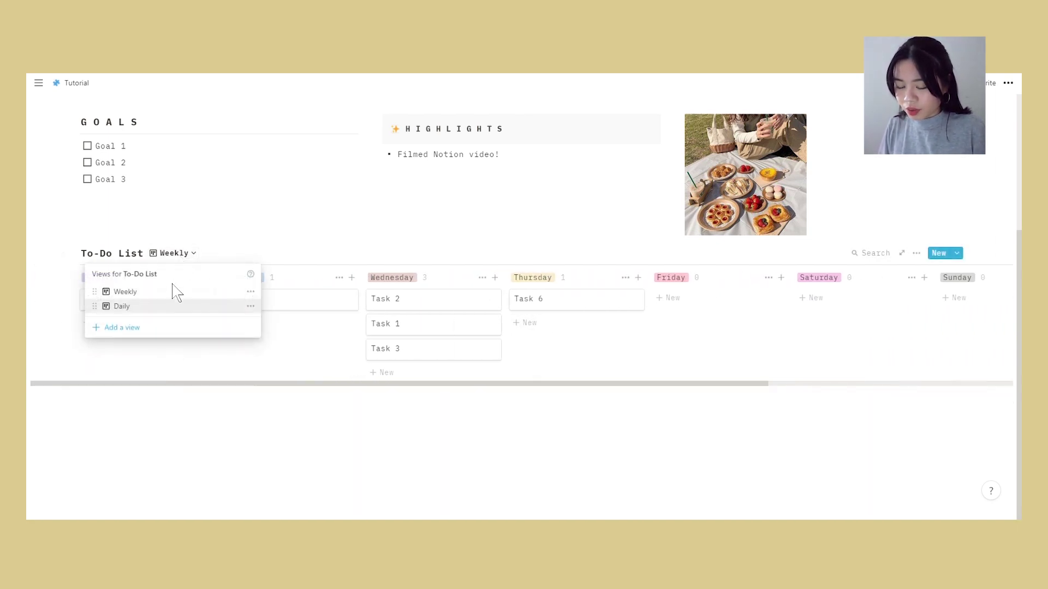
left_click(168, 307)
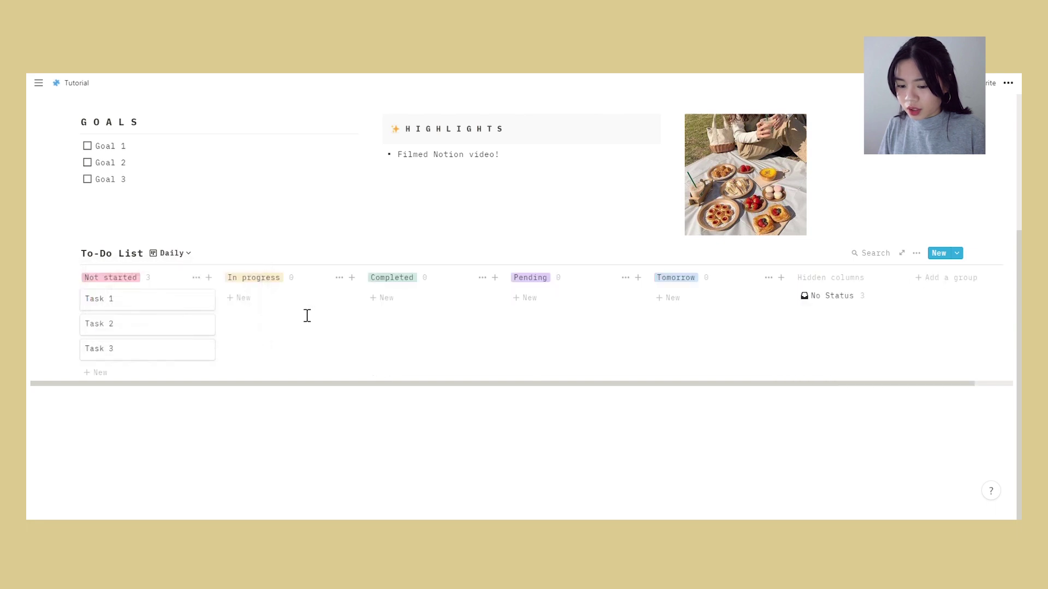
left_click(174, 253)
left_click(175, 289)
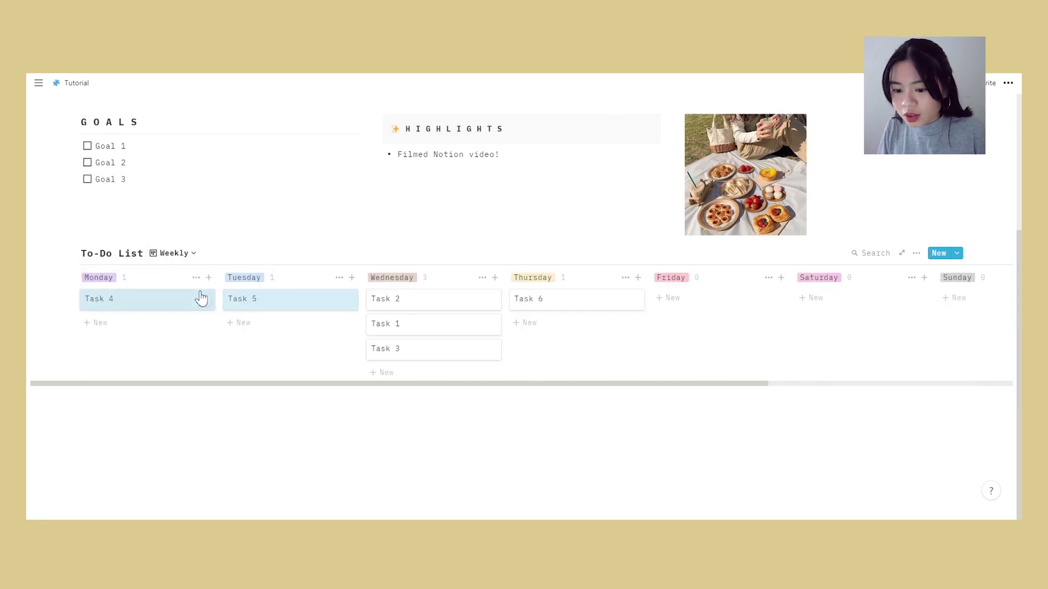
Step: Set the Status of the selected Task 4 and Task 5 cards to Not started
left_click(204, 300)
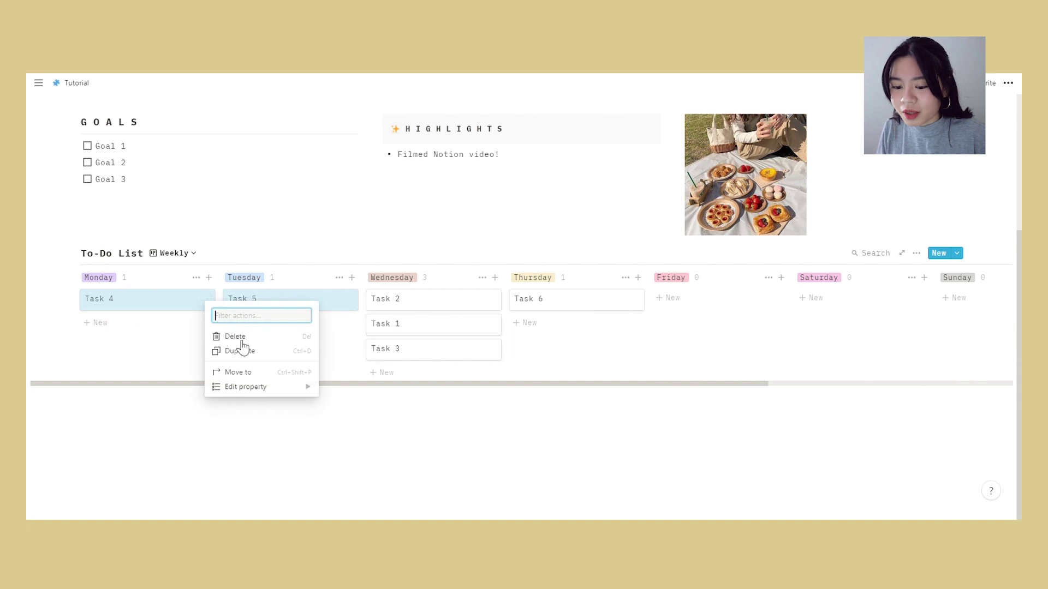
mouse_move(269, 388)
left_click(350, 389)
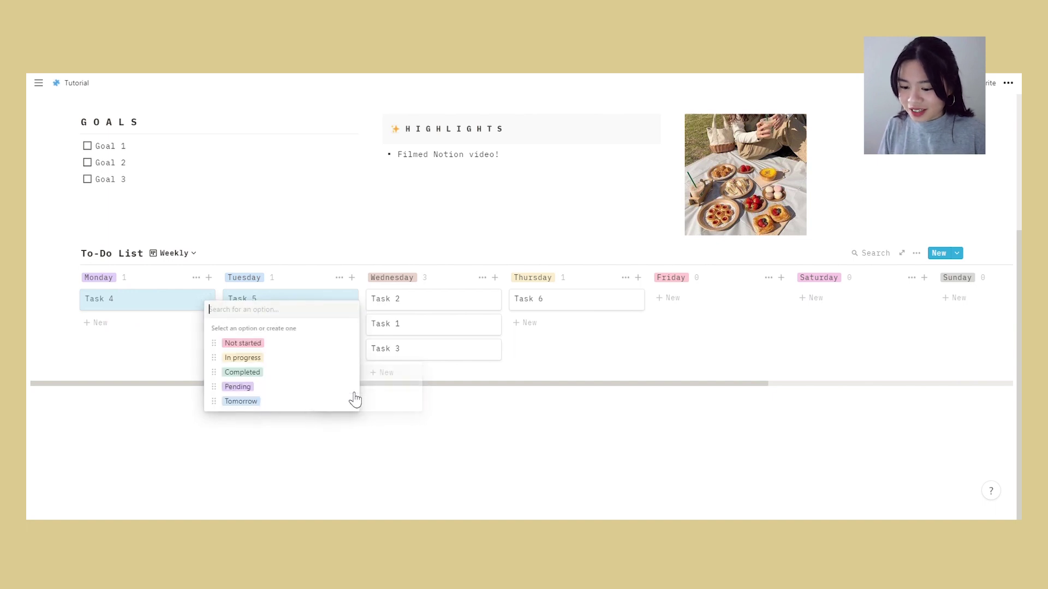
left_click(294, 348)
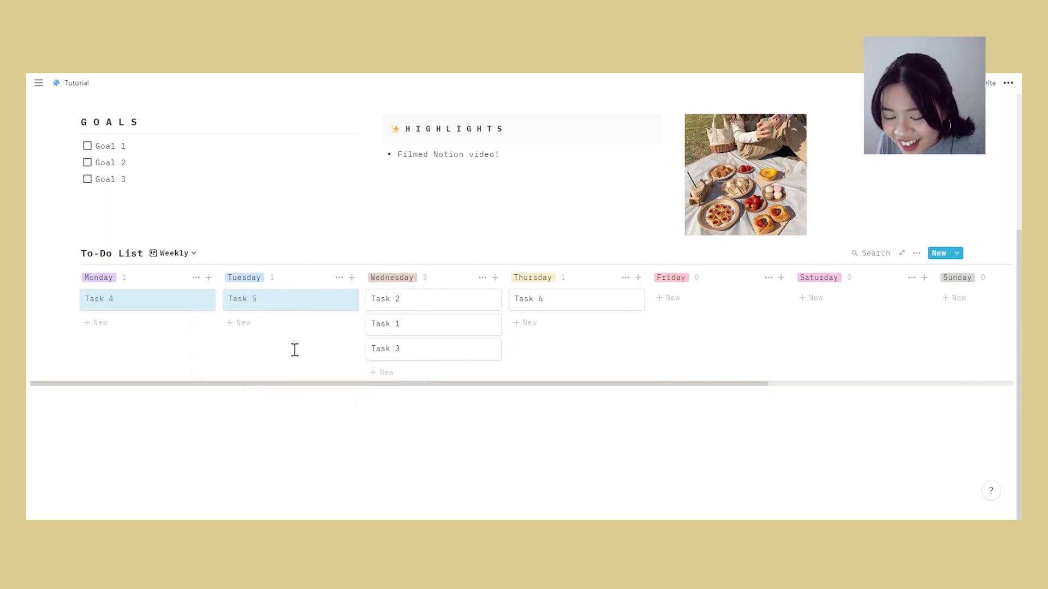
Step: Set the Status of the Task 6 card under Thursday to Completed
left_click(634, 299)
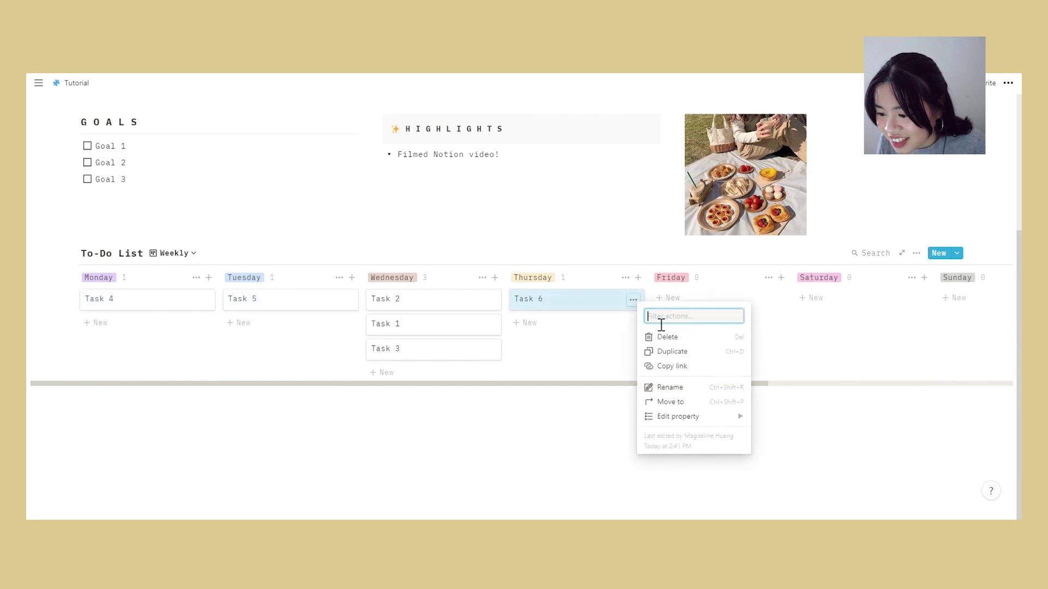
mouse_move(701, 423)
left_click(778, 418)
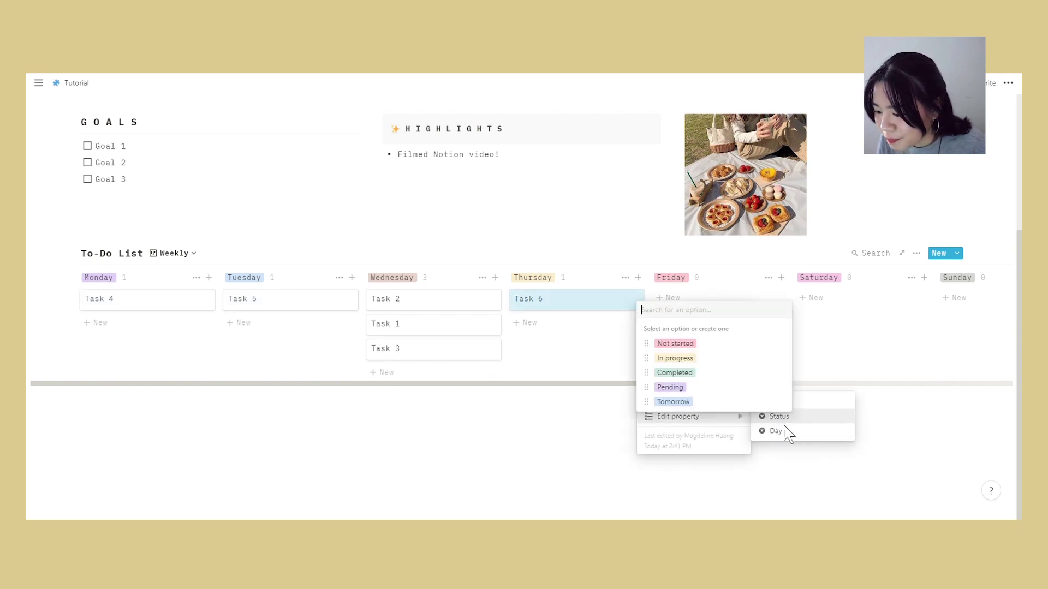
left_click(731, 377)
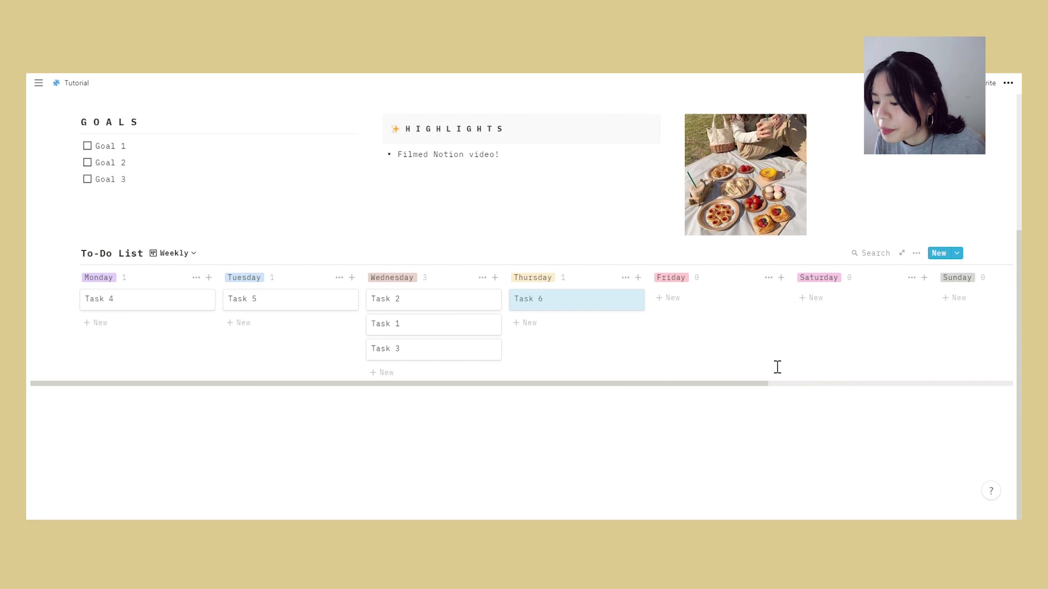
Step: Show the Status property on the cards of the Weekly board
left_click(917, 253)
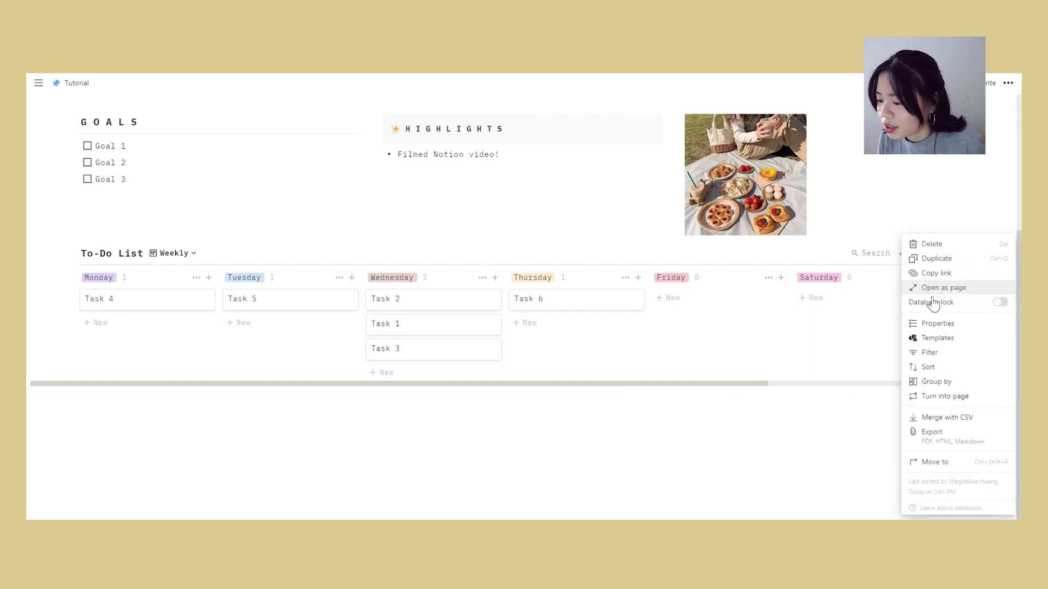
left_click(930, 324)
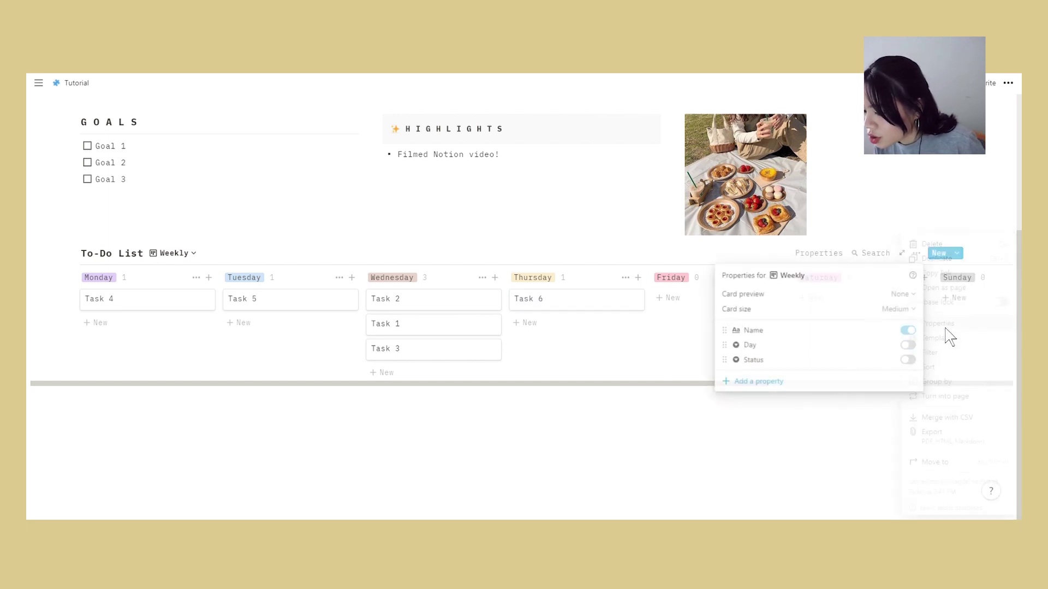
left_click(909, 360)
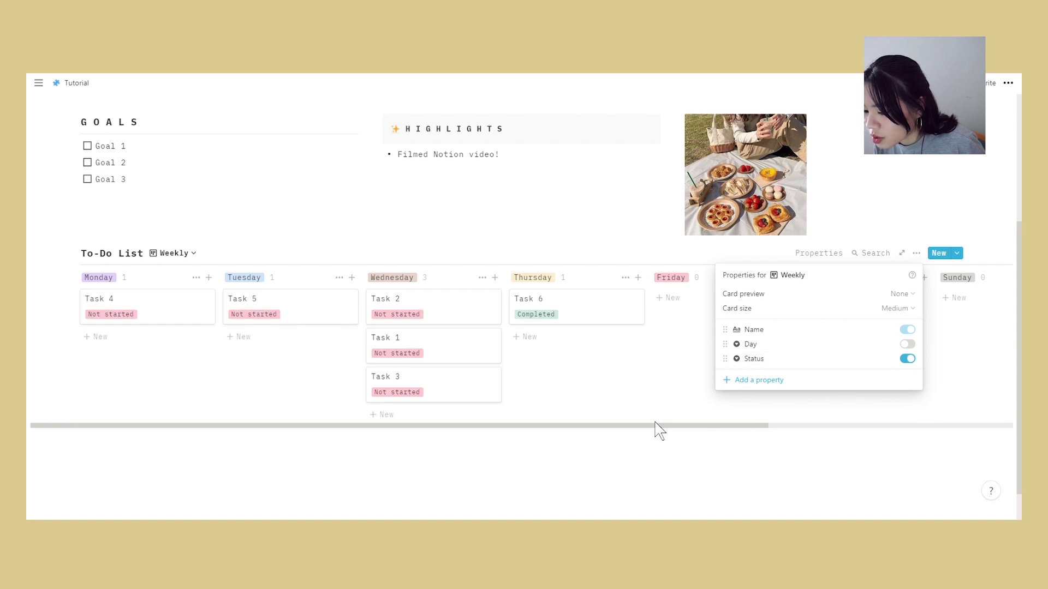
left_click(704, 402)
scroll(711, 402, "up", 3)
scroll(691, 410, "down", 3)
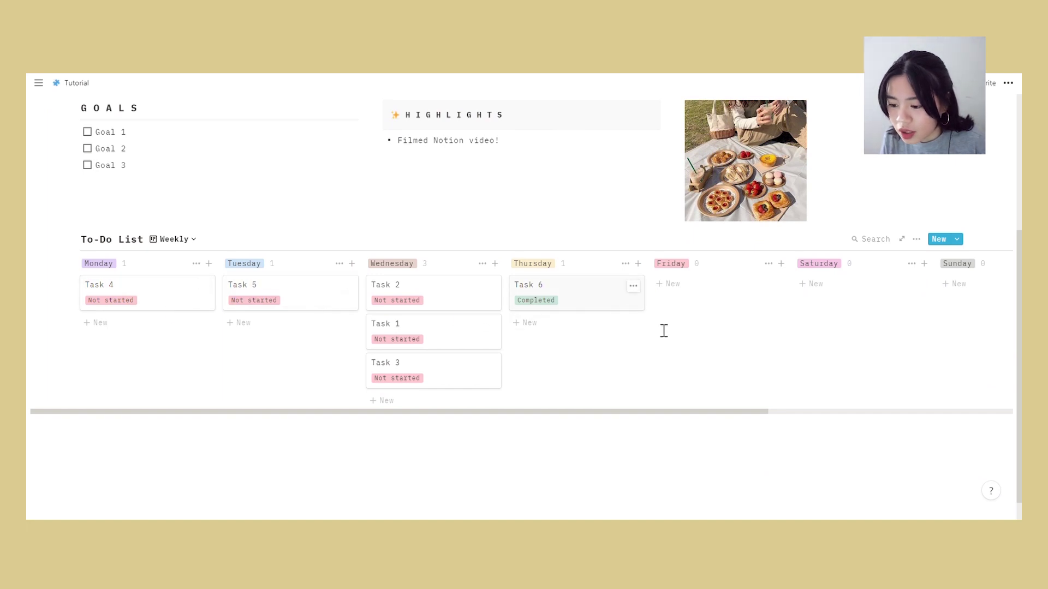
Step: Switch the To-Do List to the Daily view and show the Day property on its cards
left_click(180, 240)
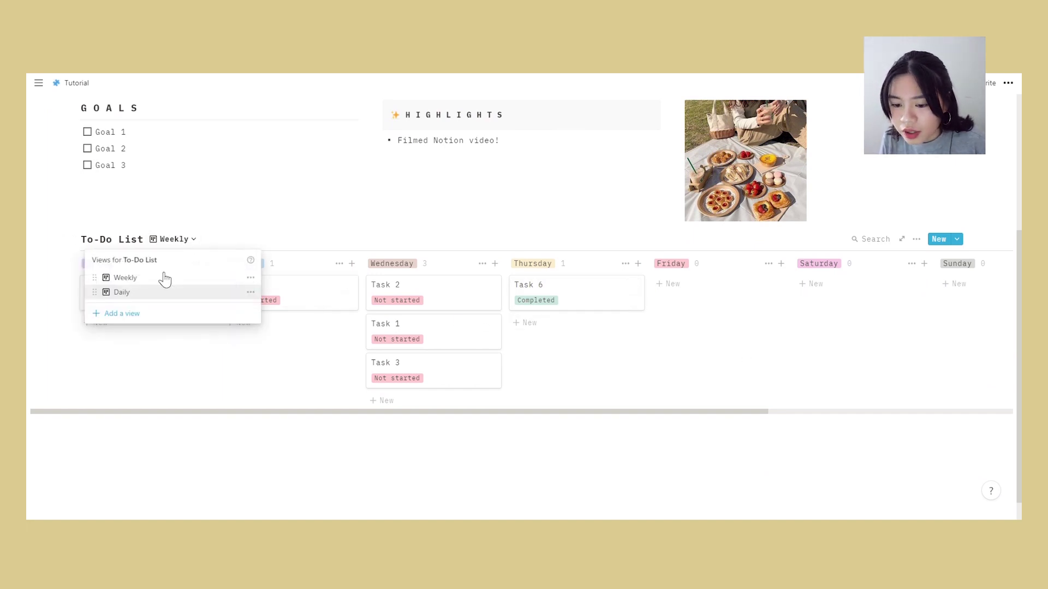
left_click(170, 294)
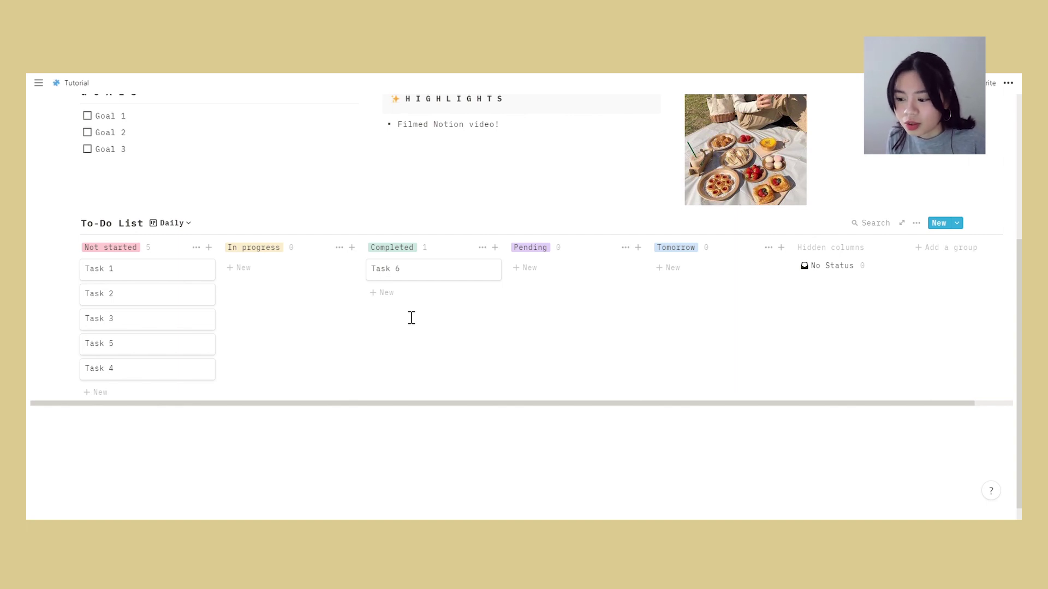
left_click(916, 222)
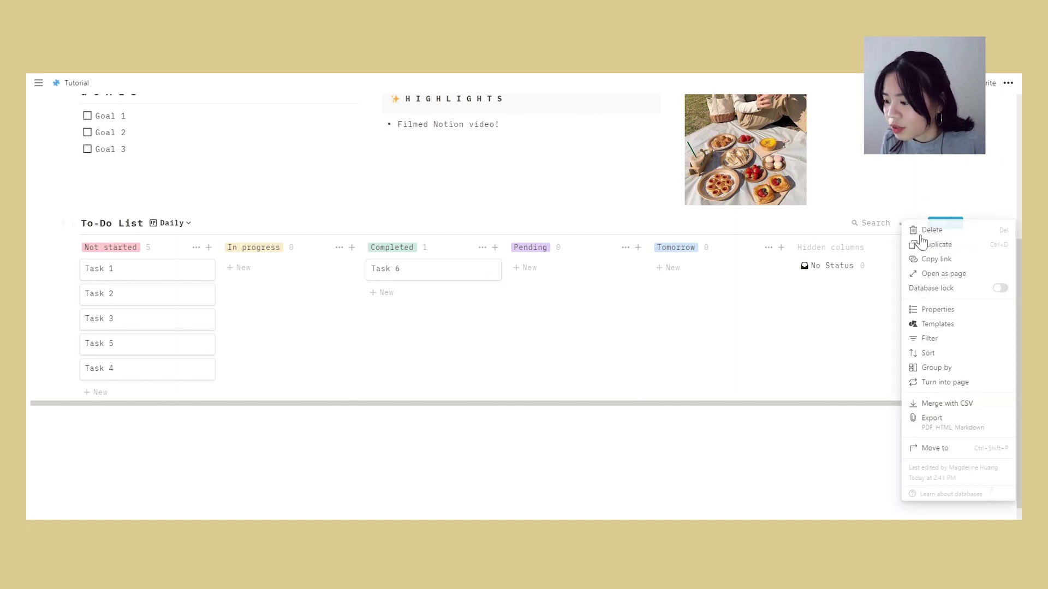
left_click(962, 310)
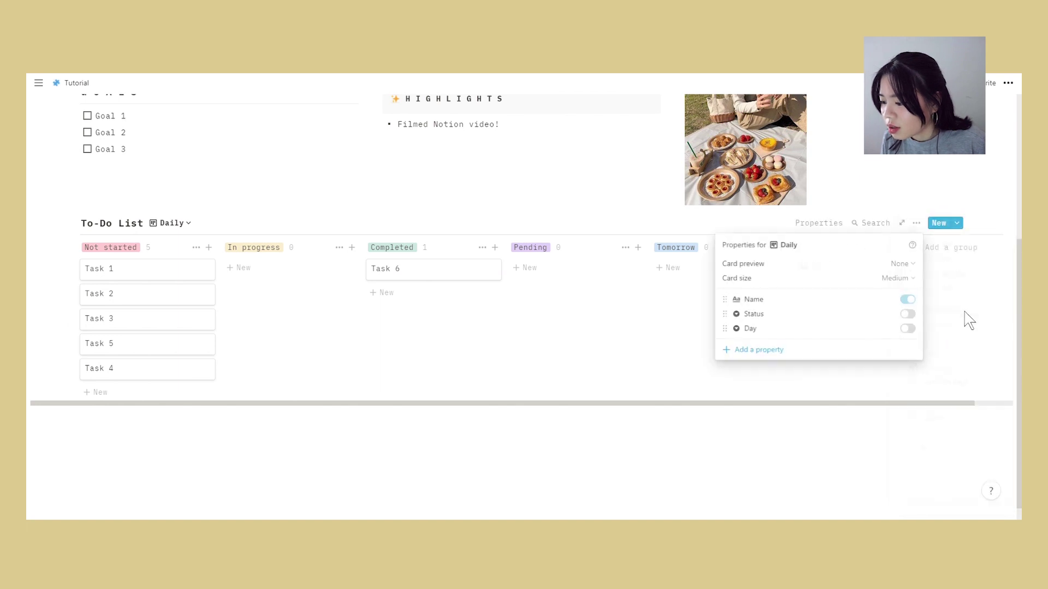
left_click(908, 329)
left_click(580, 397)
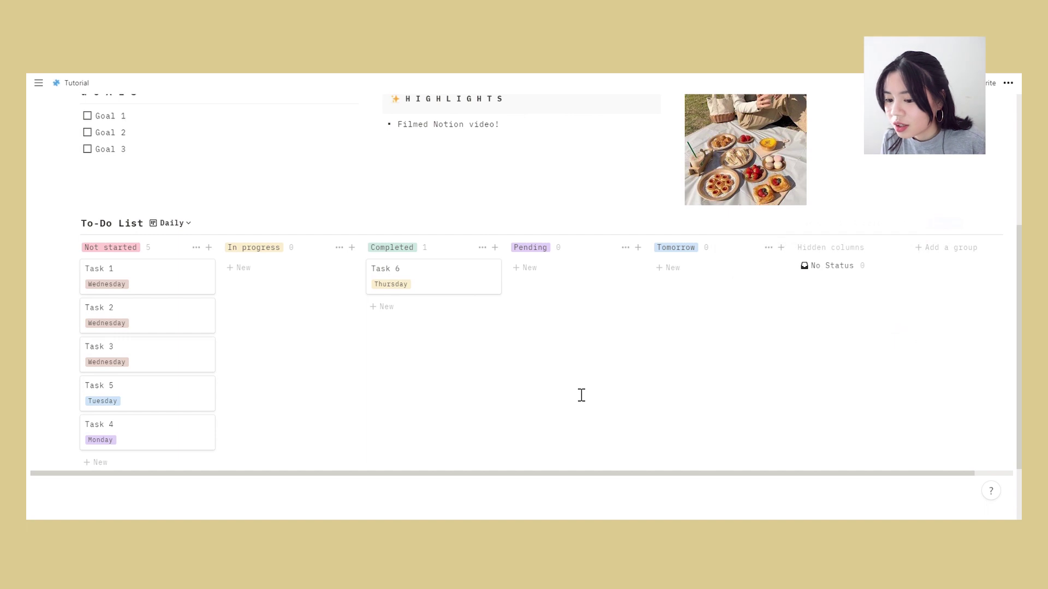
Step: Add a filter to the Daily view that shows only cards where Day is Wednesday
scroll(582, 395, "down", 1)
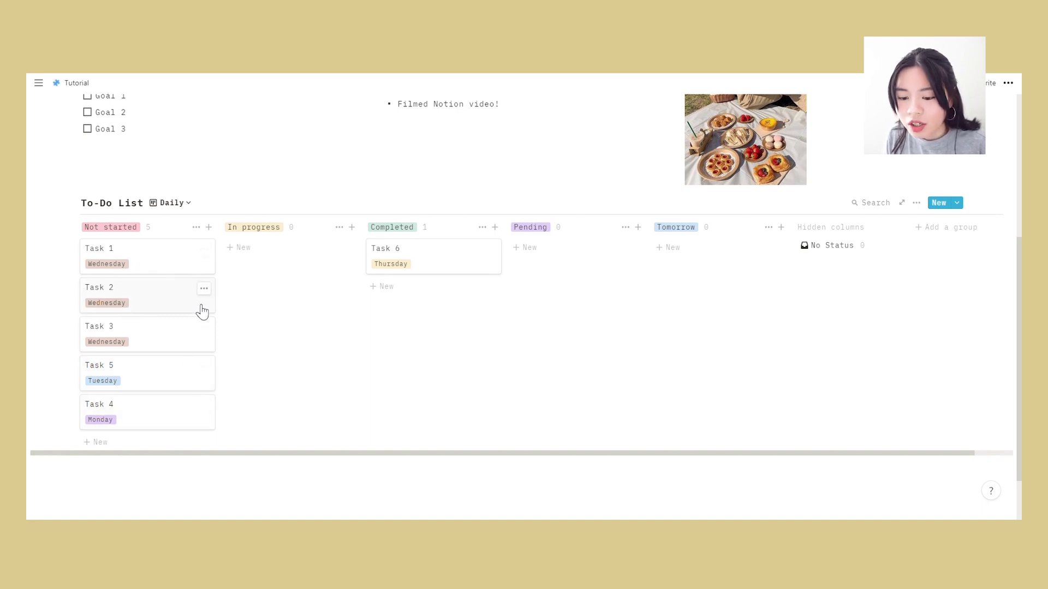
left_click(916, 203)
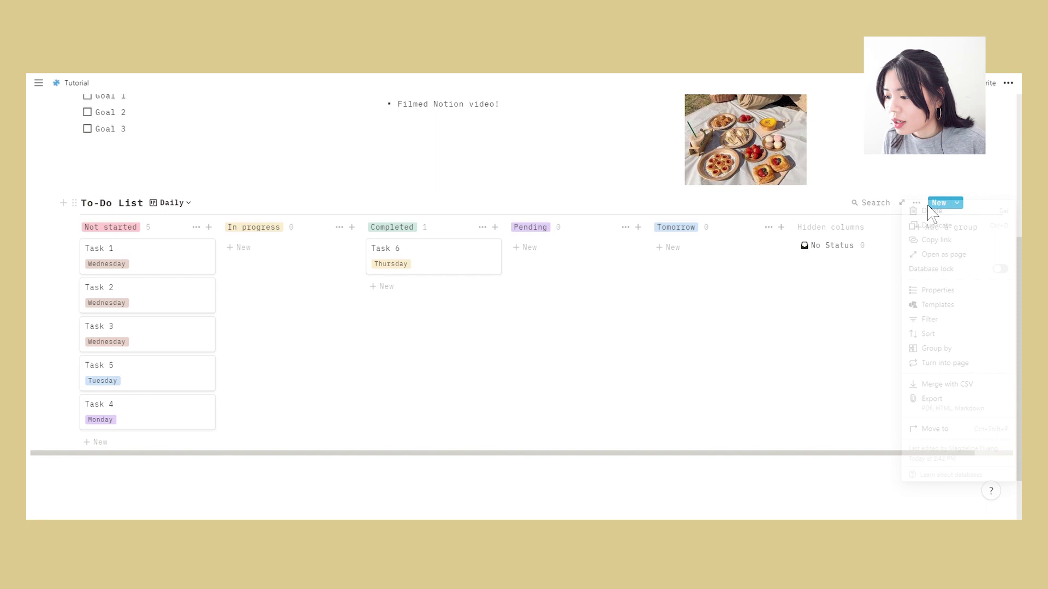
left_click(949, 322)
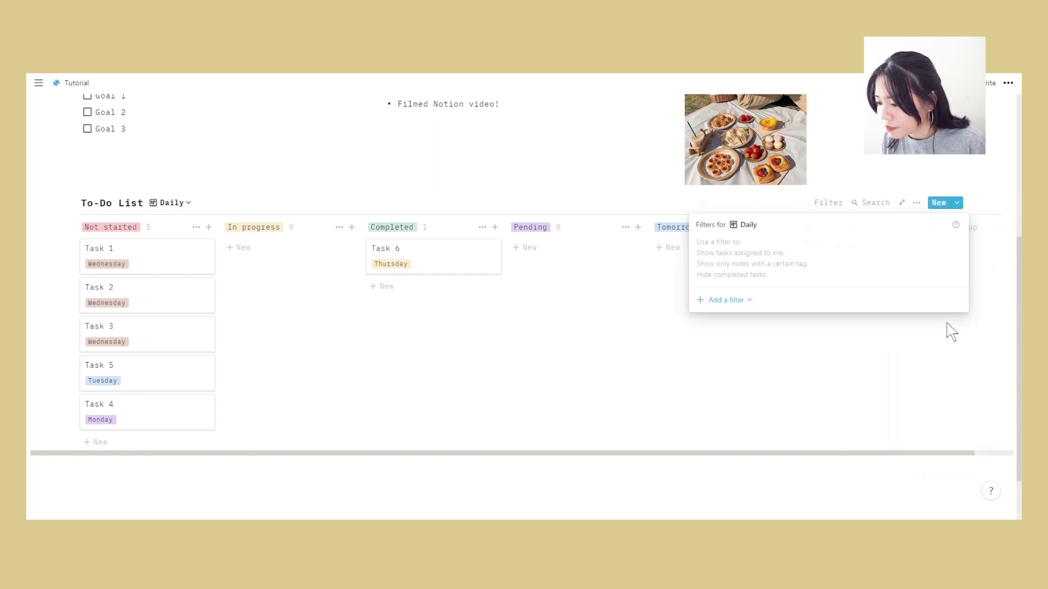
left_click(732, 302)
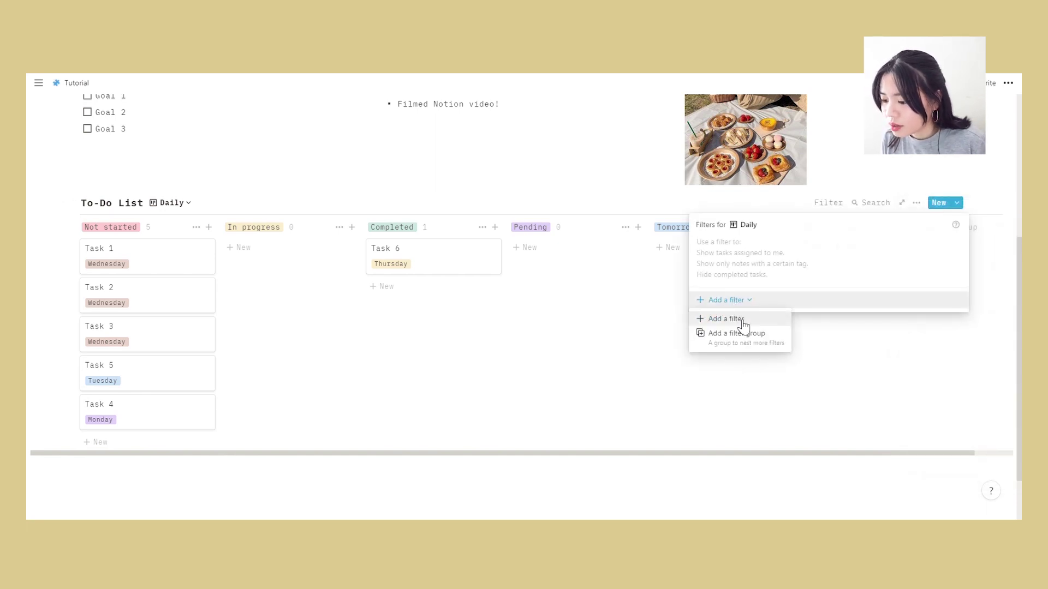
left_click(731, 318)
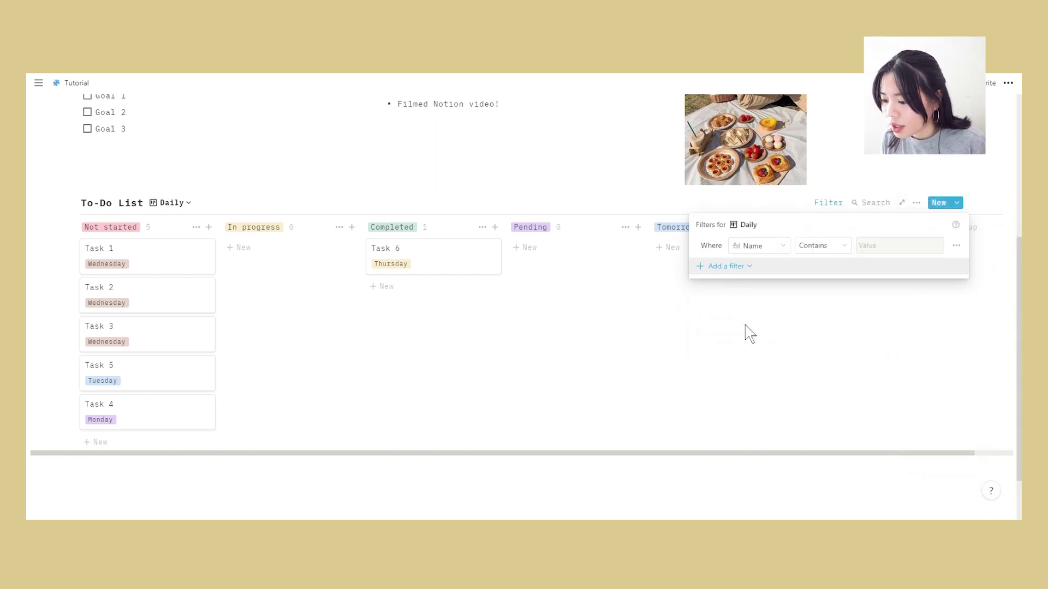
left_click(778, 247)
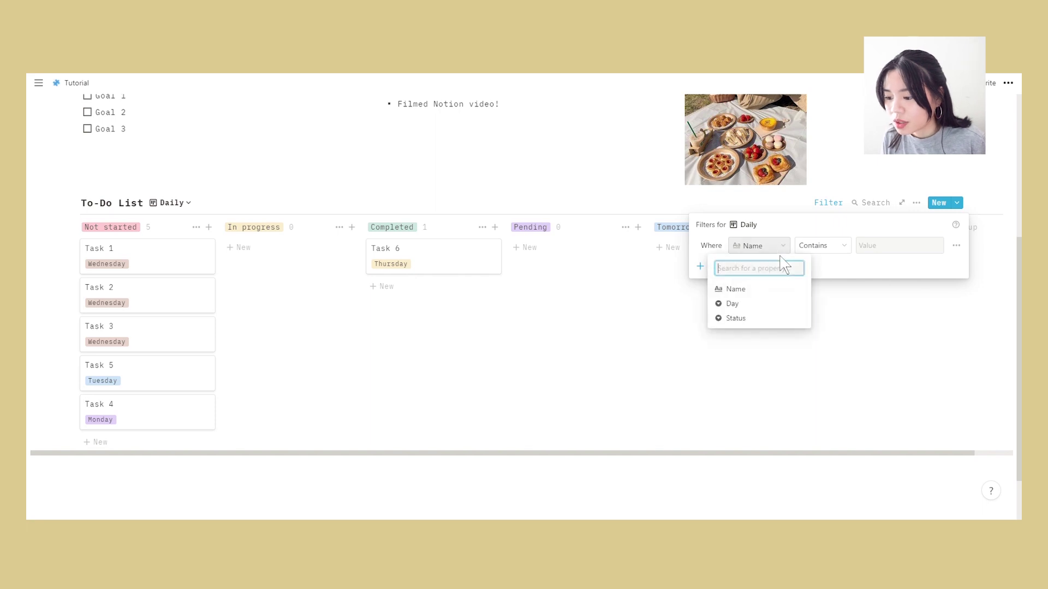
left_click(760, 304)
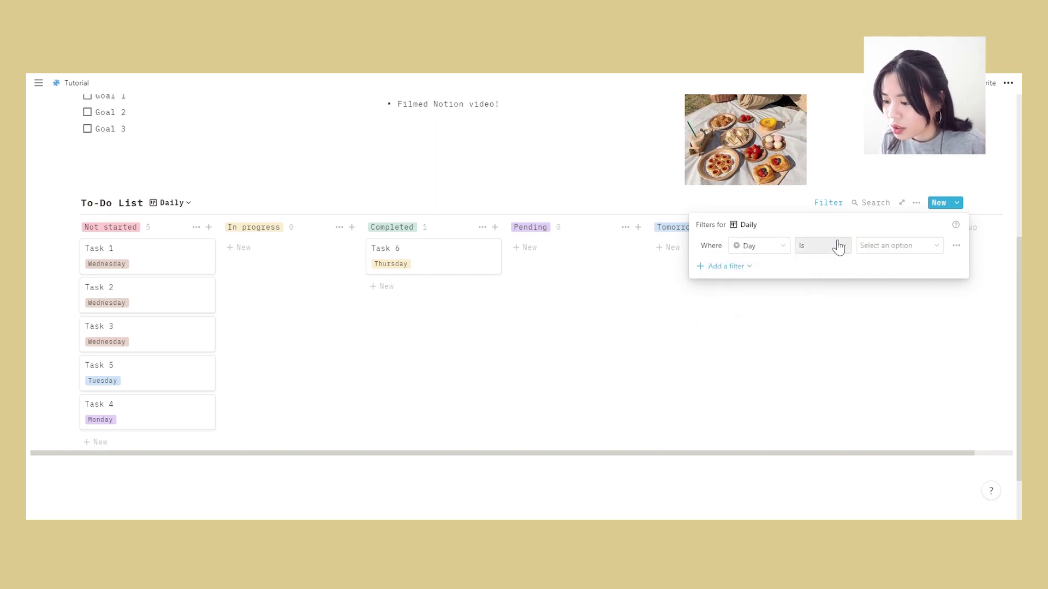
left_click(889, 247)
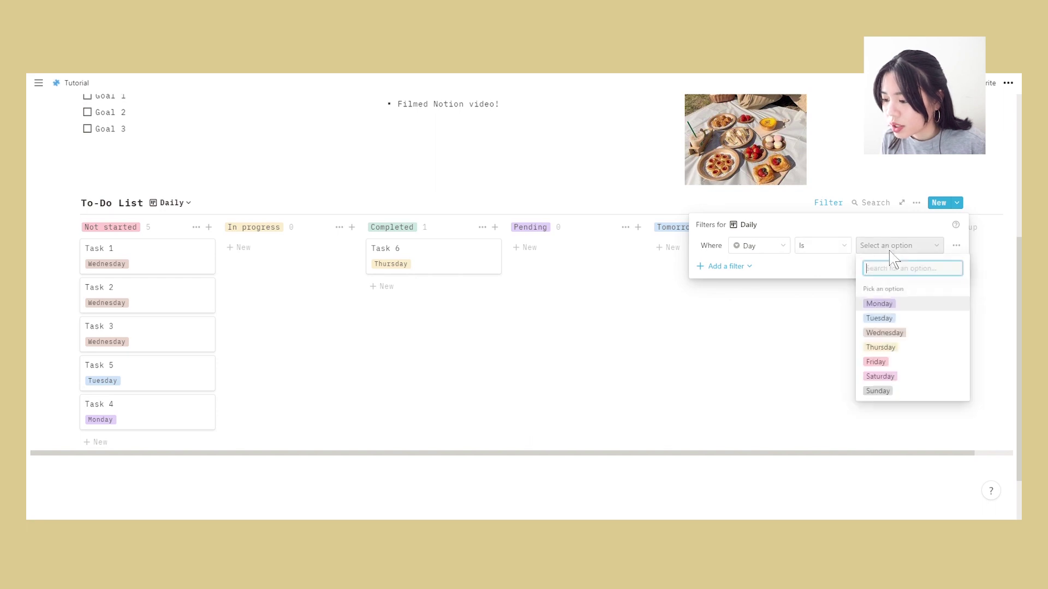
left_click(888, 333)
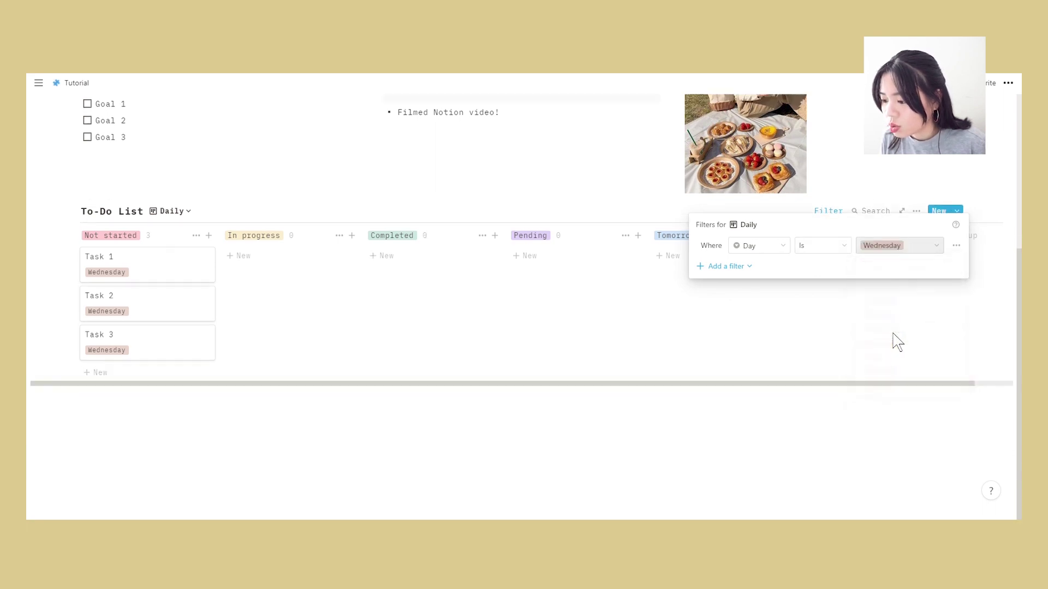
left_click(680, 331)
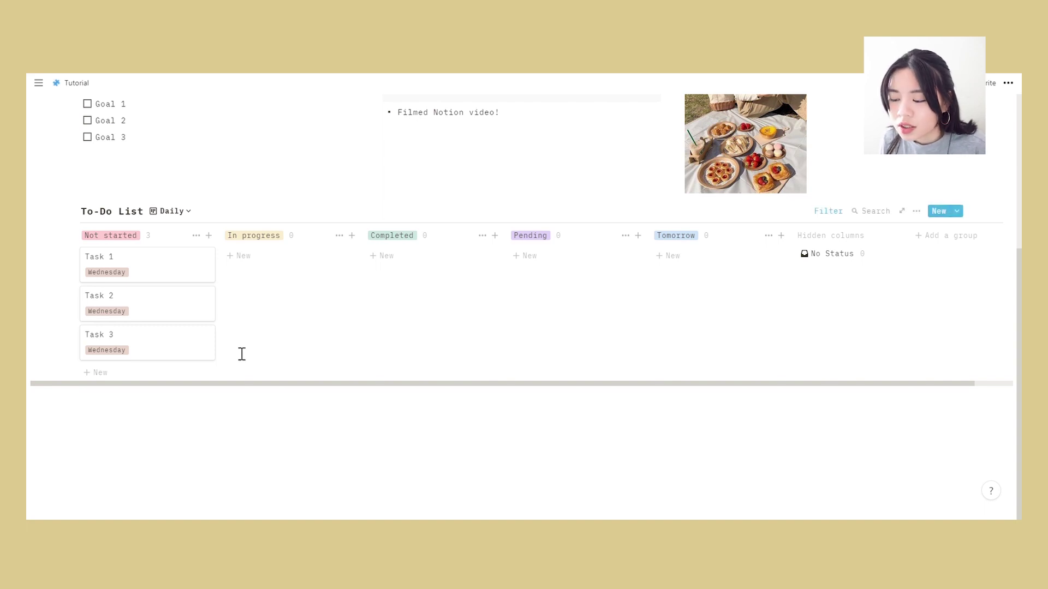
Step: Switch the To-Do List back to the Weekly view
left_click(189, 213)
left_click(194, 253)
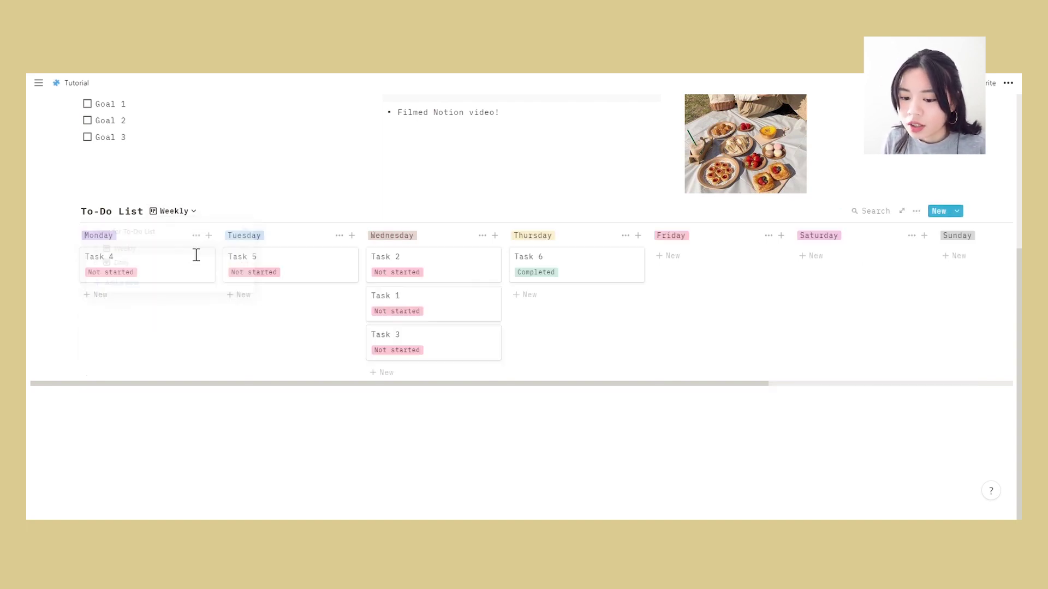